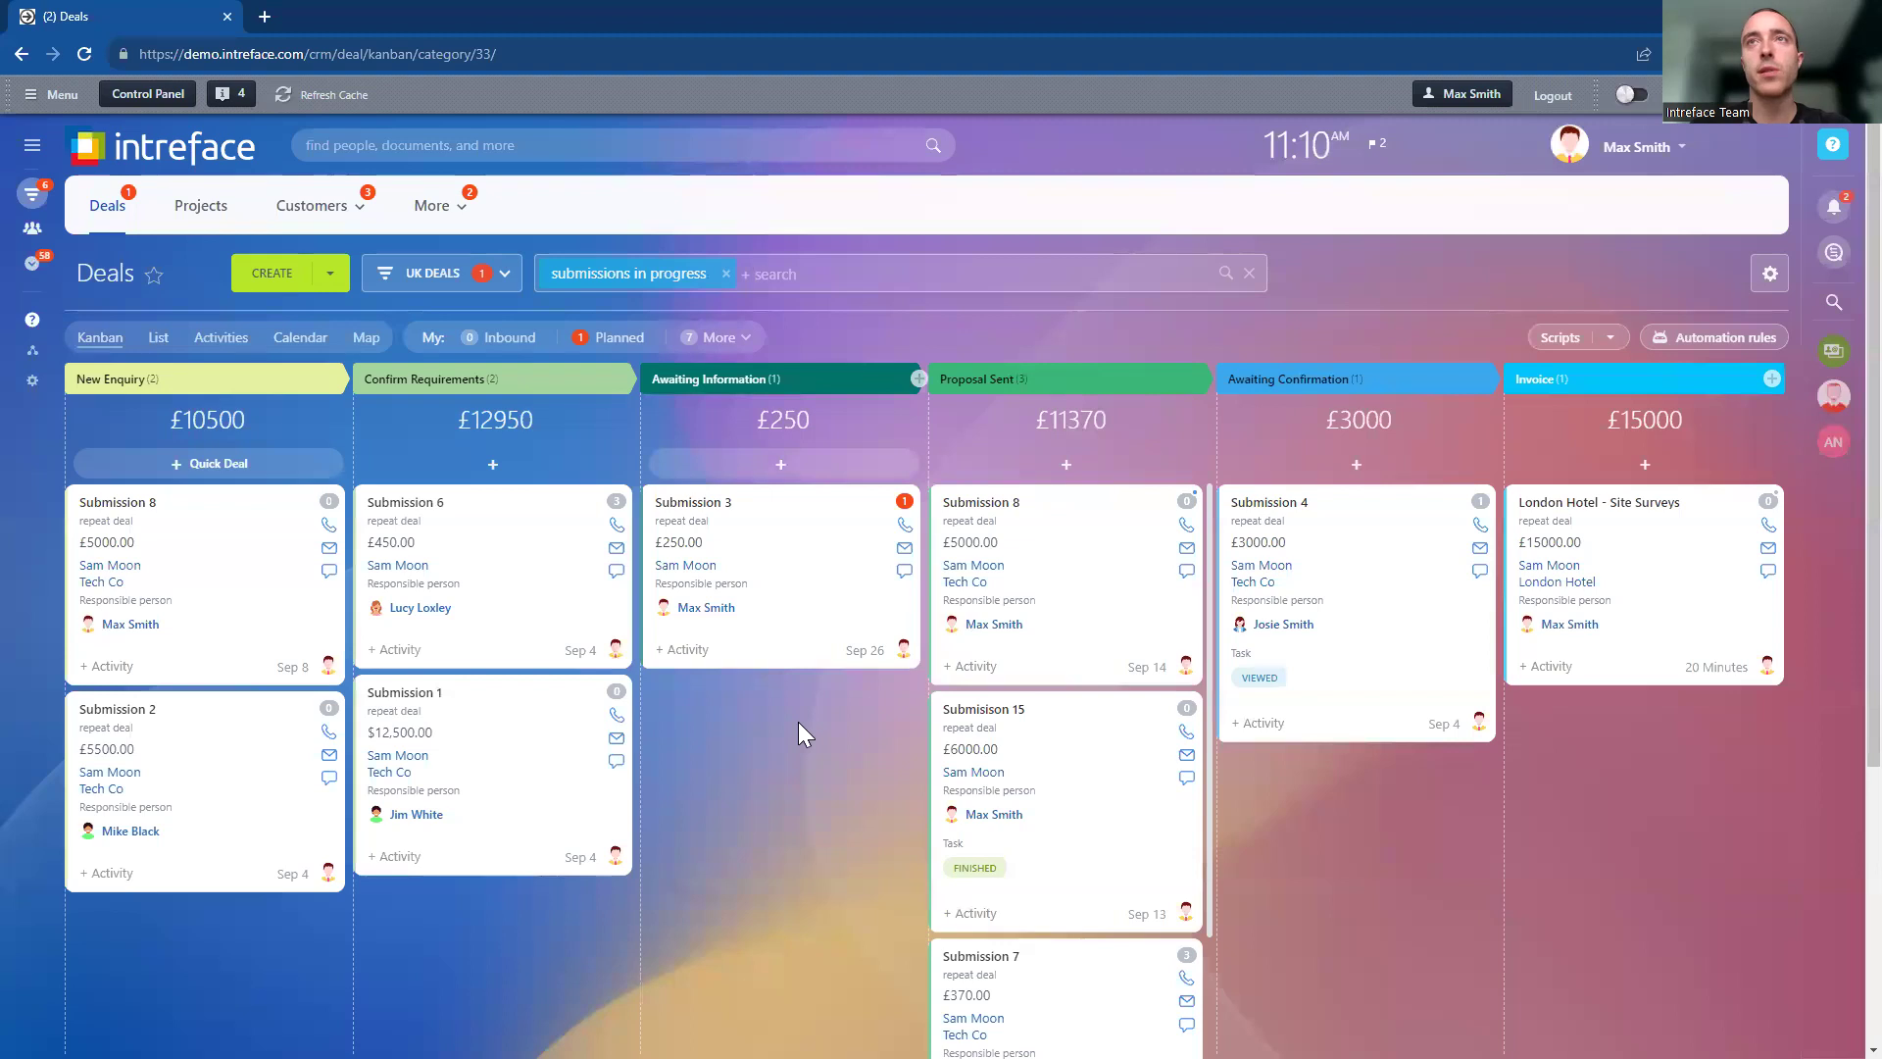
# Step: Open the London Hotel - Site Surveys deal and review its details and timeline, including the 'Phone client' activity
pyautogui.click(1590, 513)
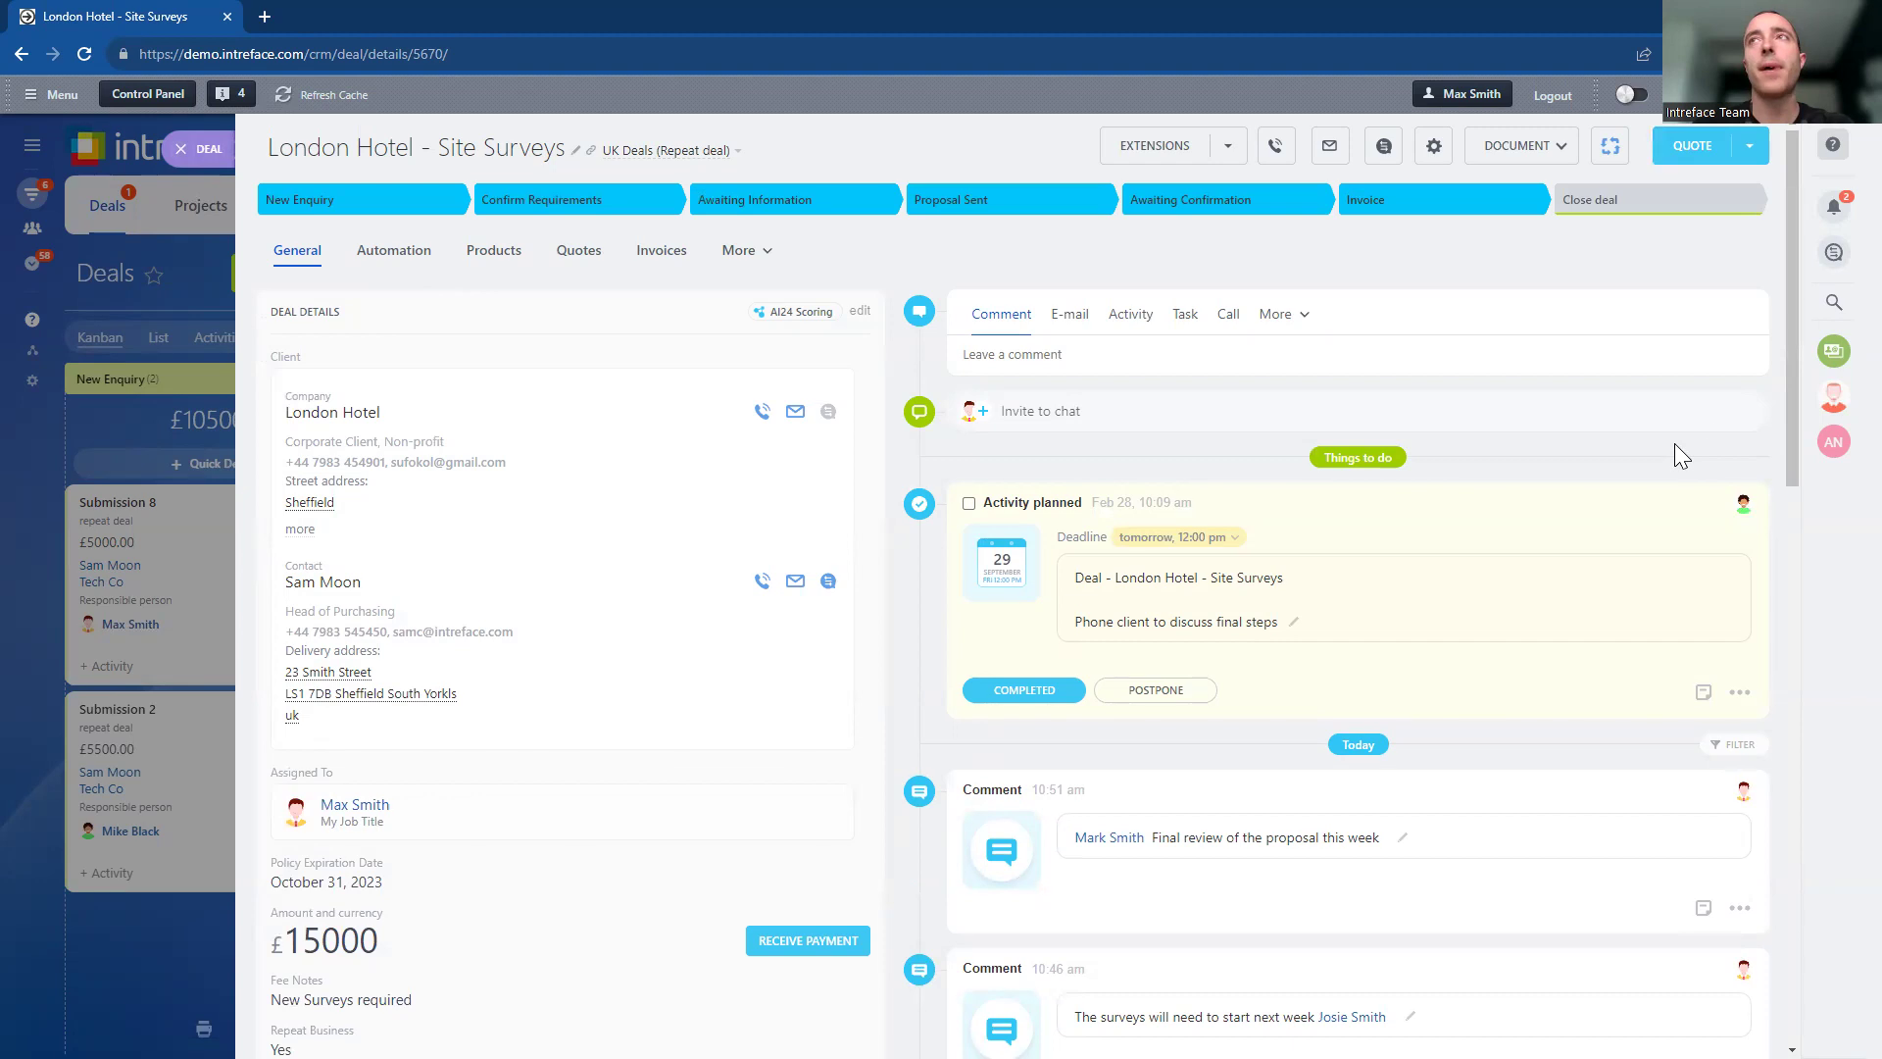
pyautogui.moveTo(1790, 402); pyautogui.dragTo(1777, 600)
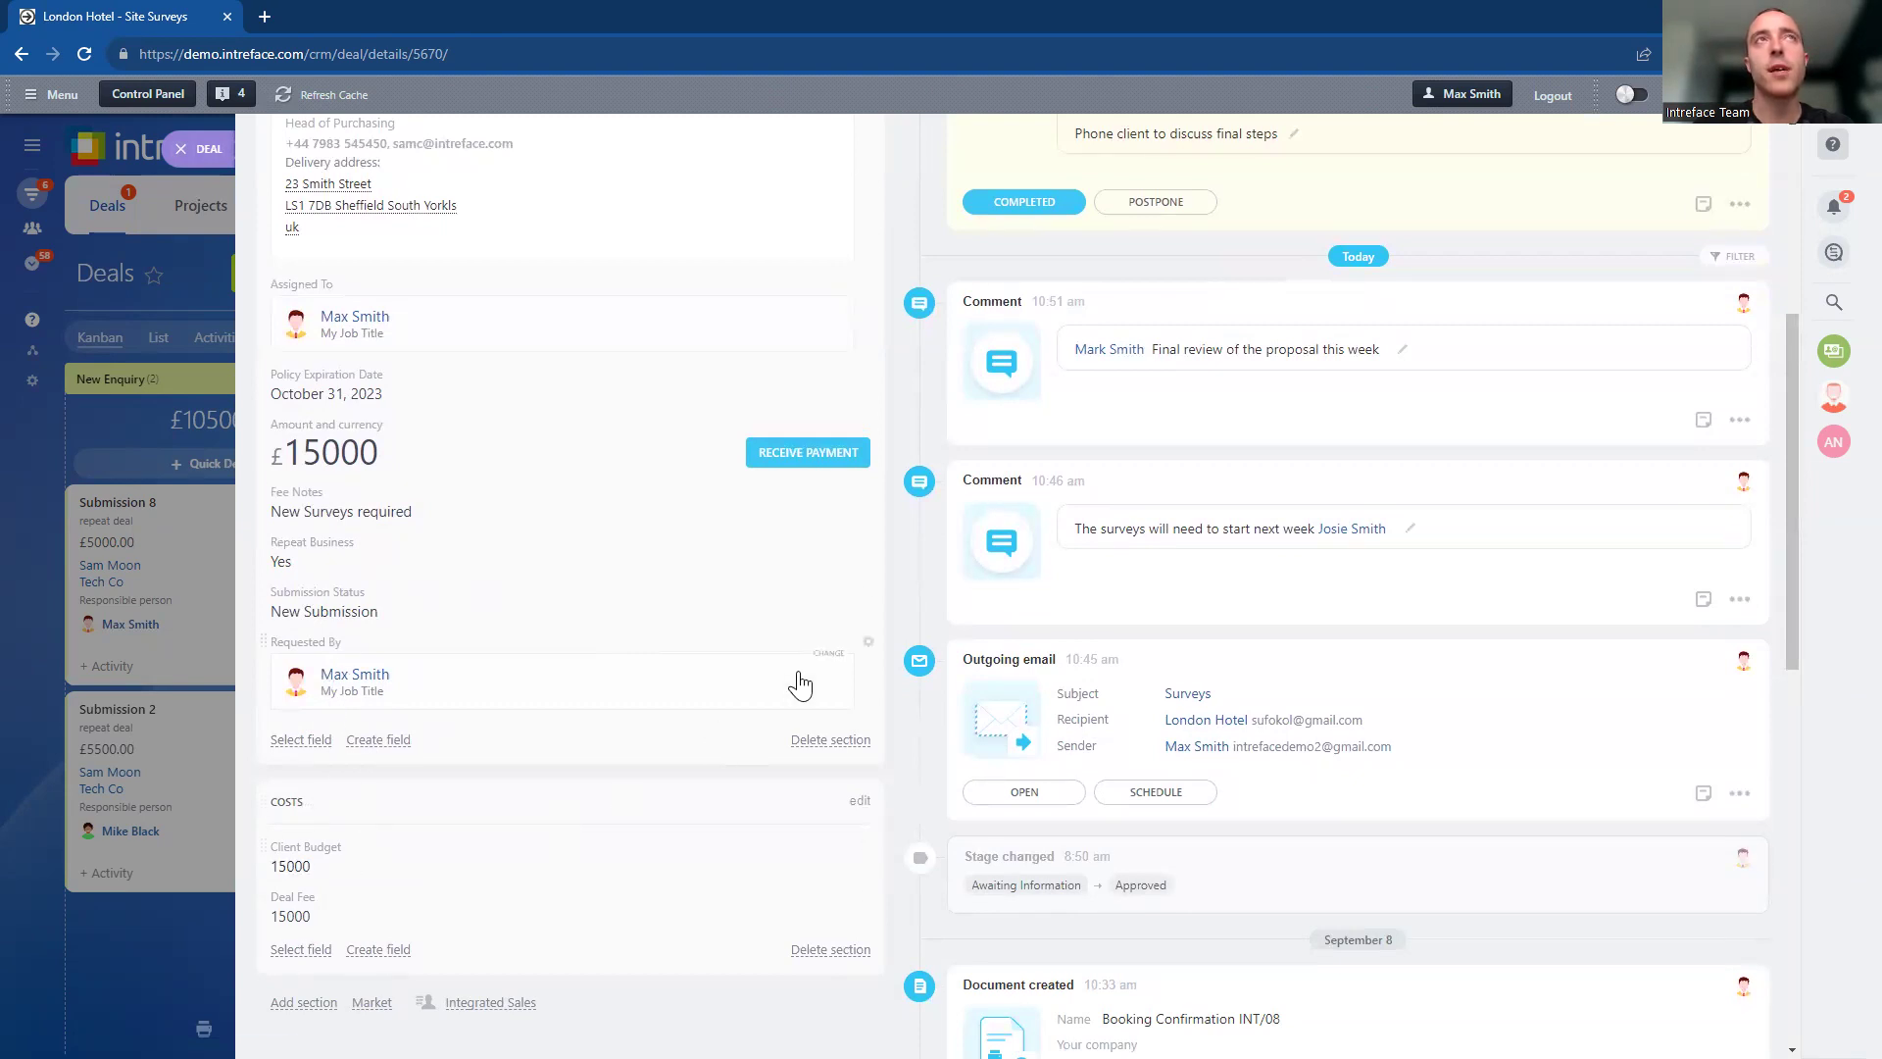
pyautogui.moveTo(1790, 529); pyautogui.dragTo(1776, 318)
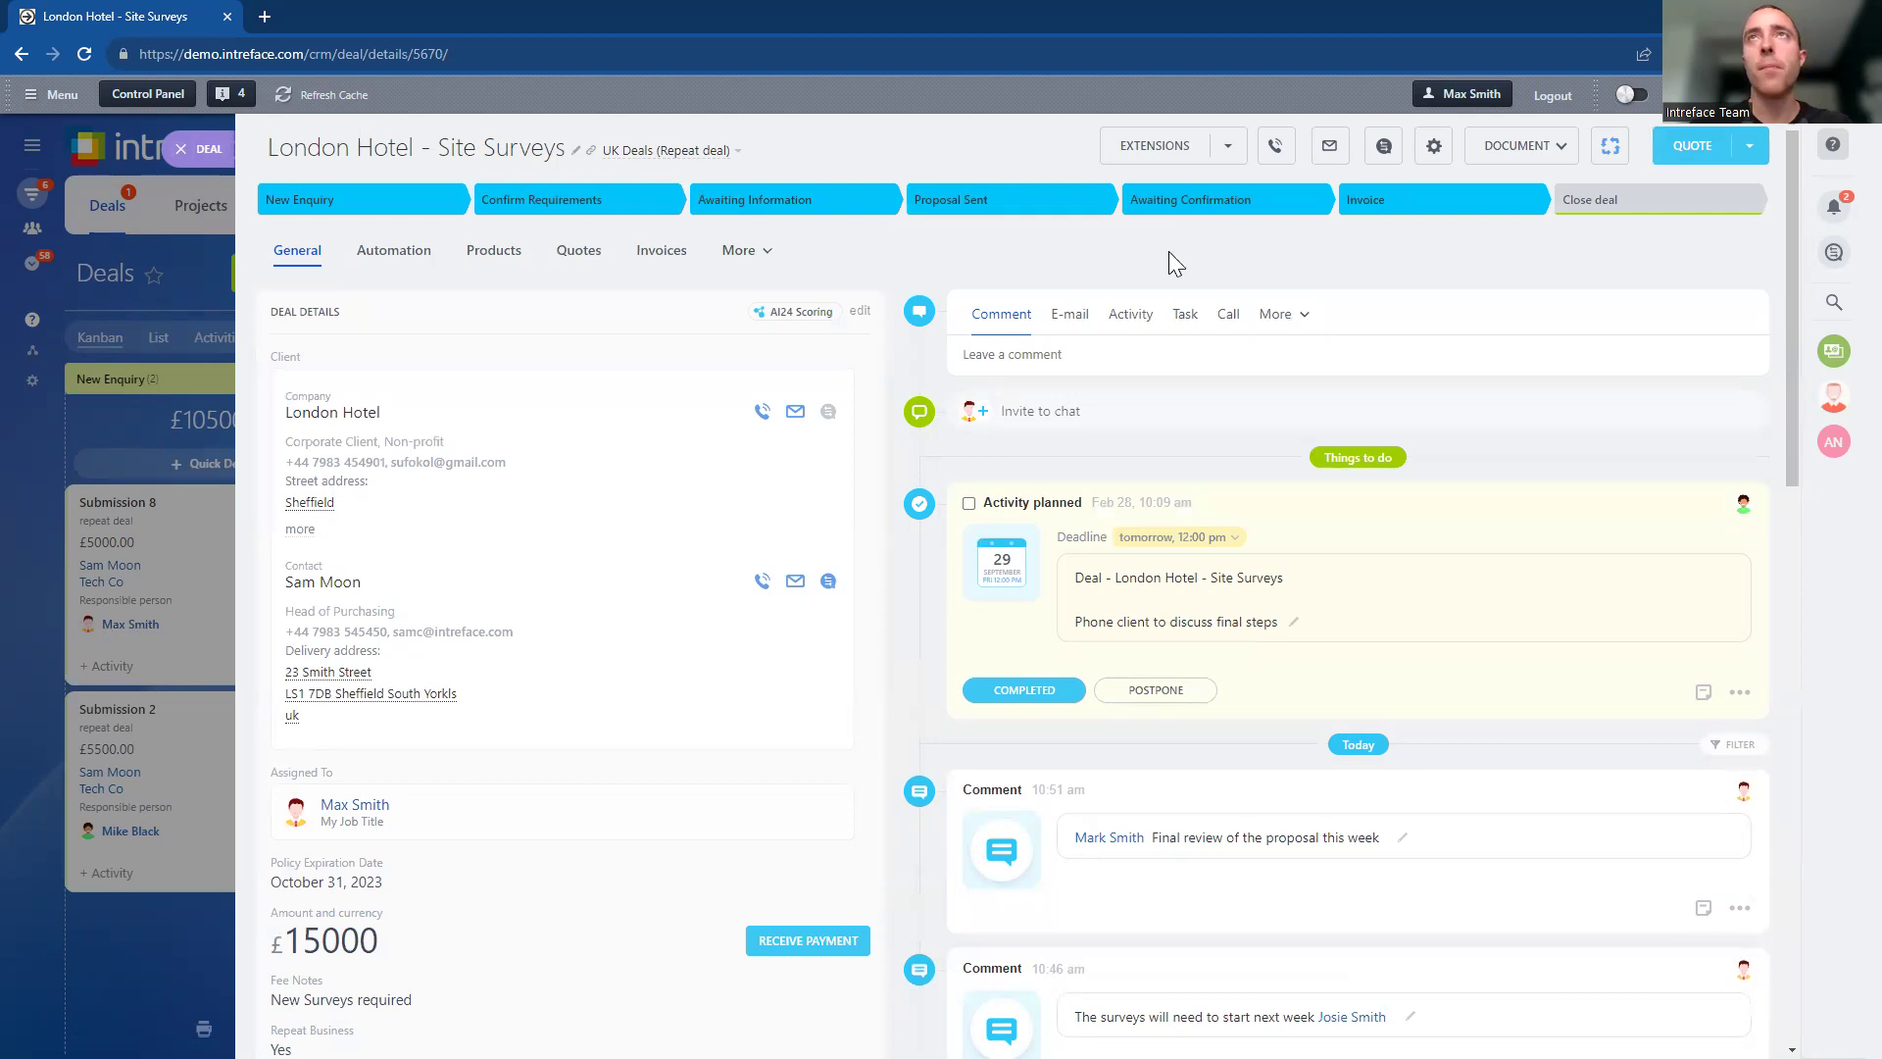
# Step: Move the London Hotel deal to the Close deal stage as DEAL WON and return to the Deals board
pyautogui.click(1597, 199)
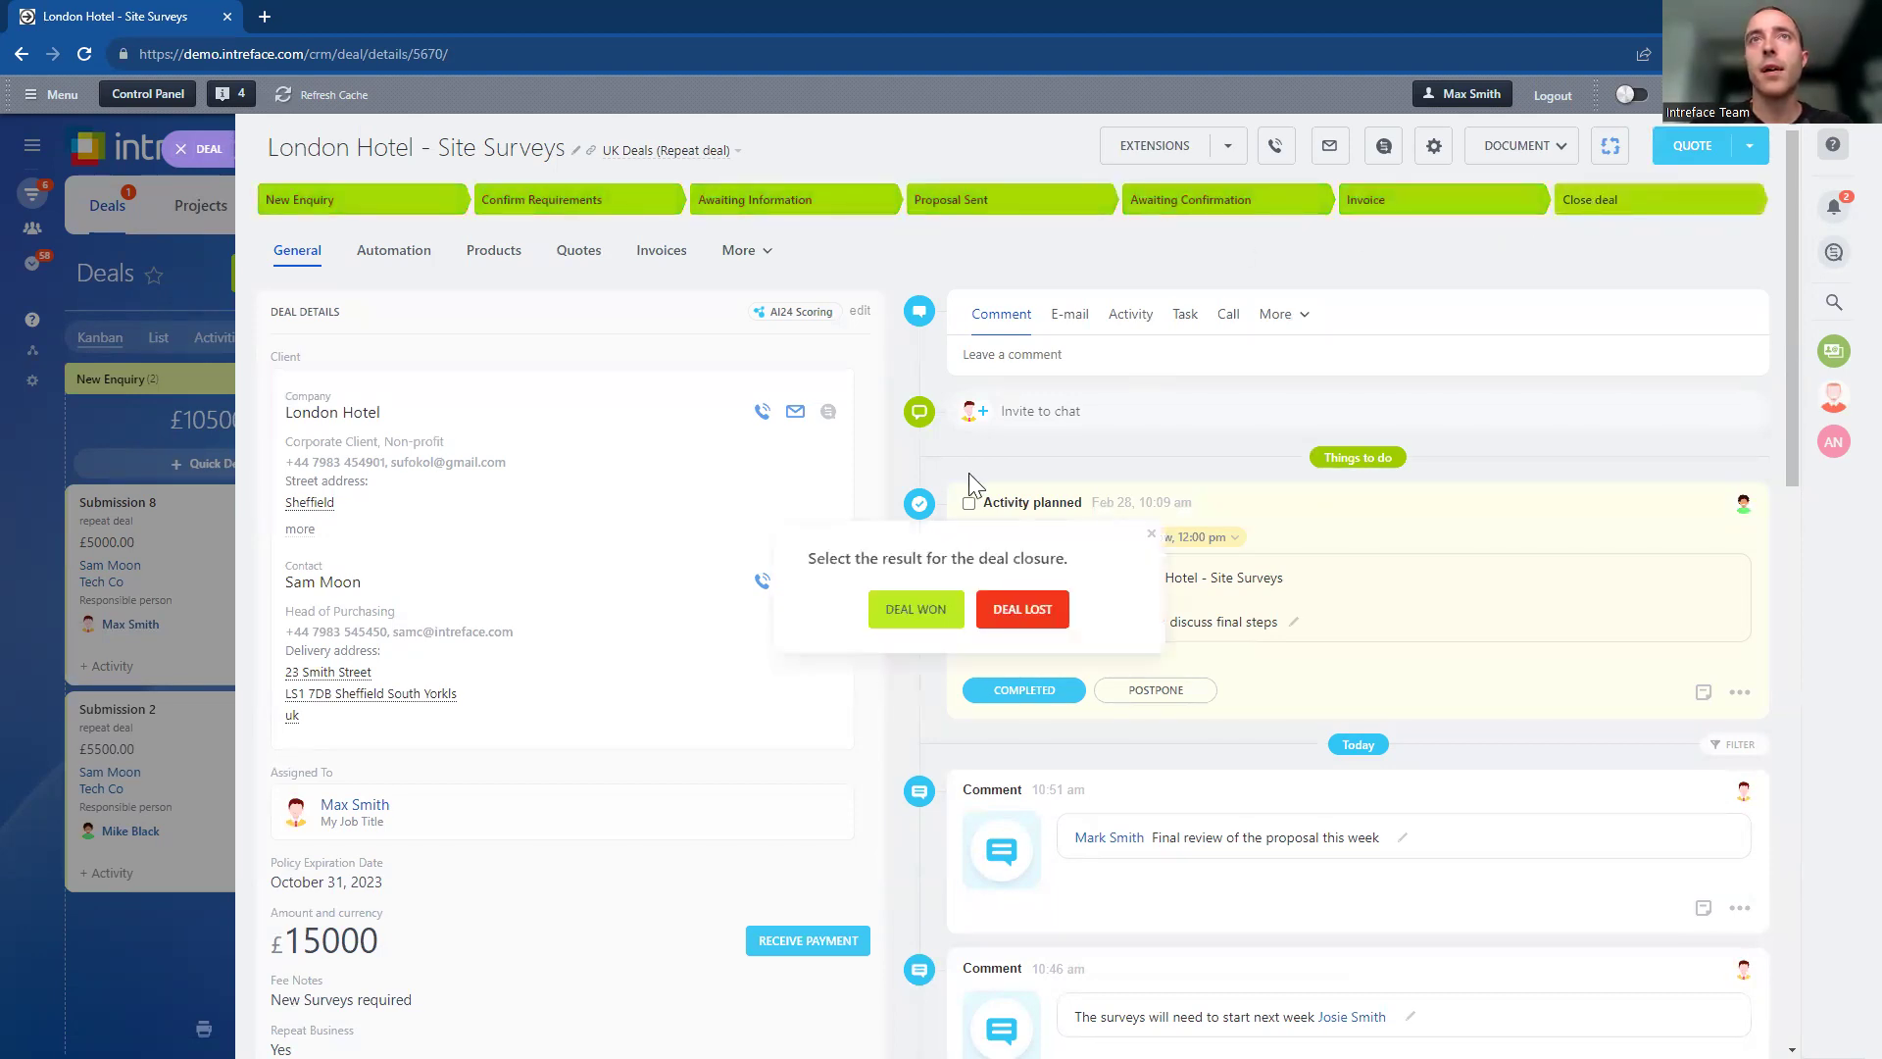
pyautogui.click(901, 613)
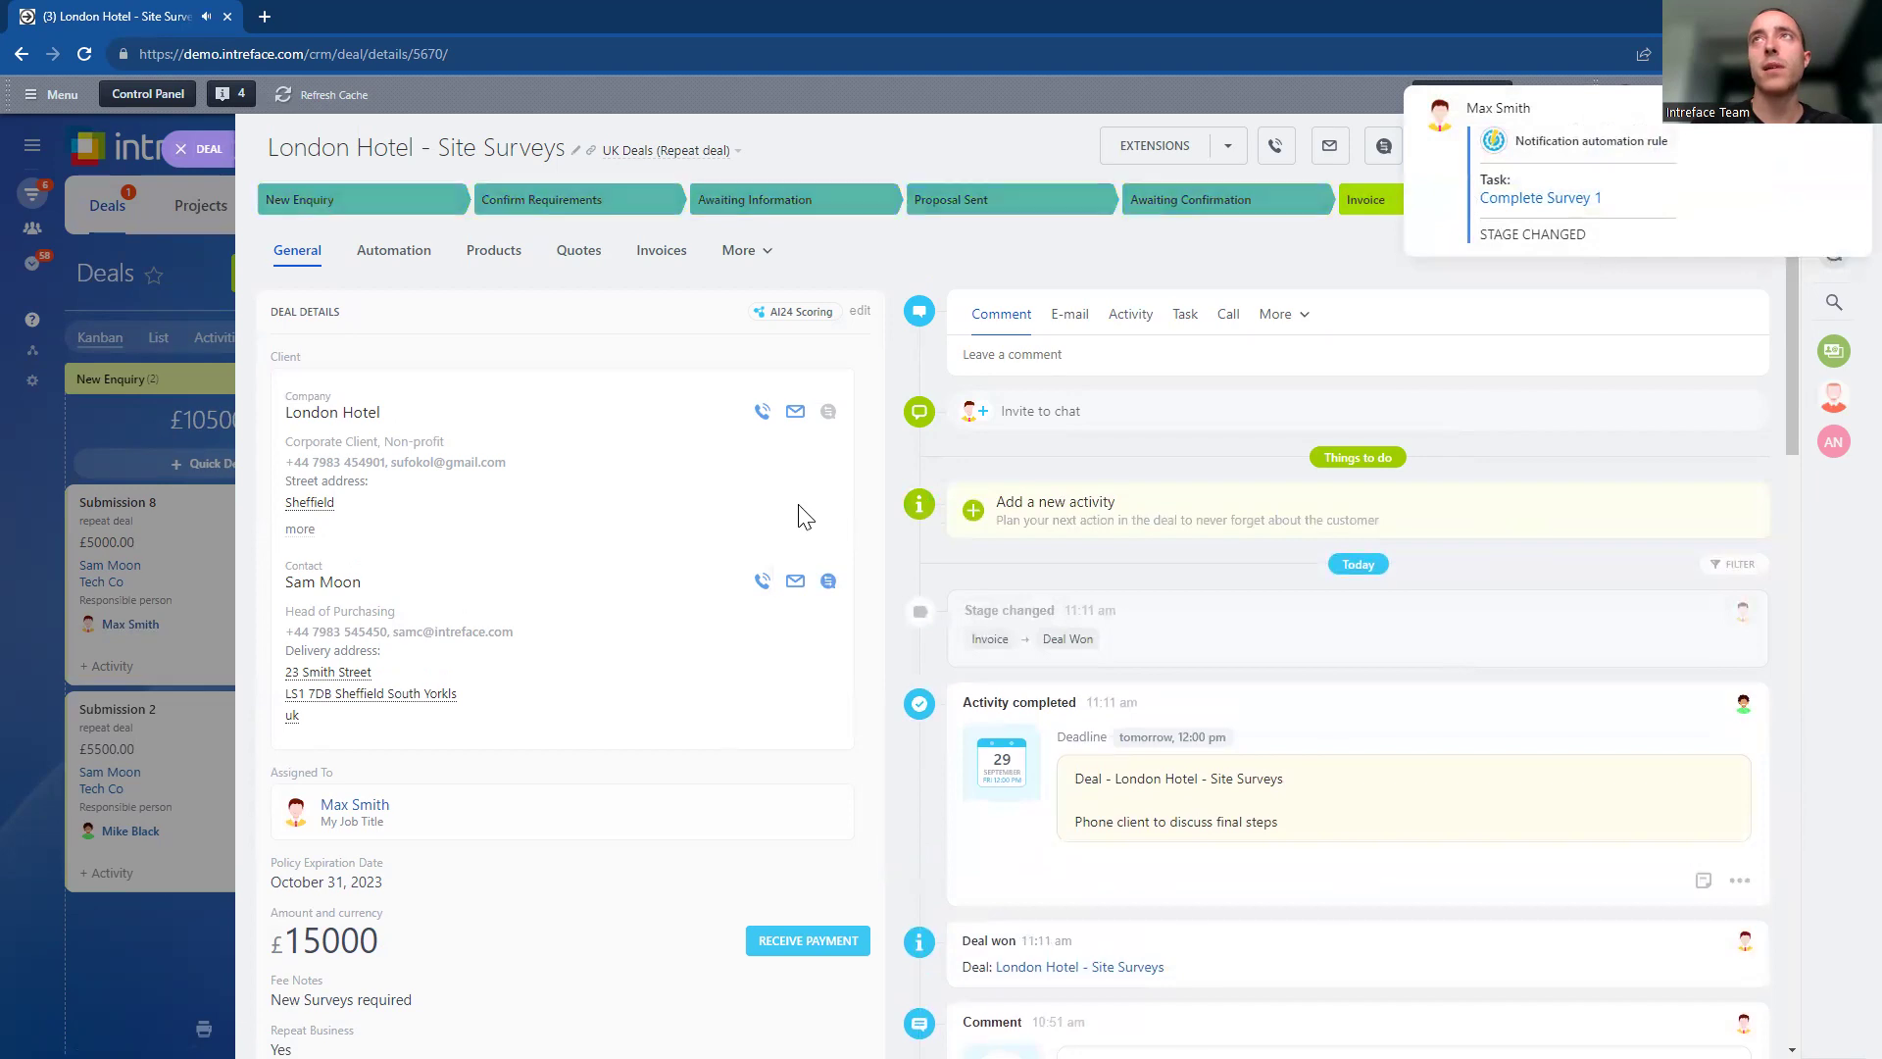
pyautogui.click(181, 149)
pyautogui.click(178, 149)
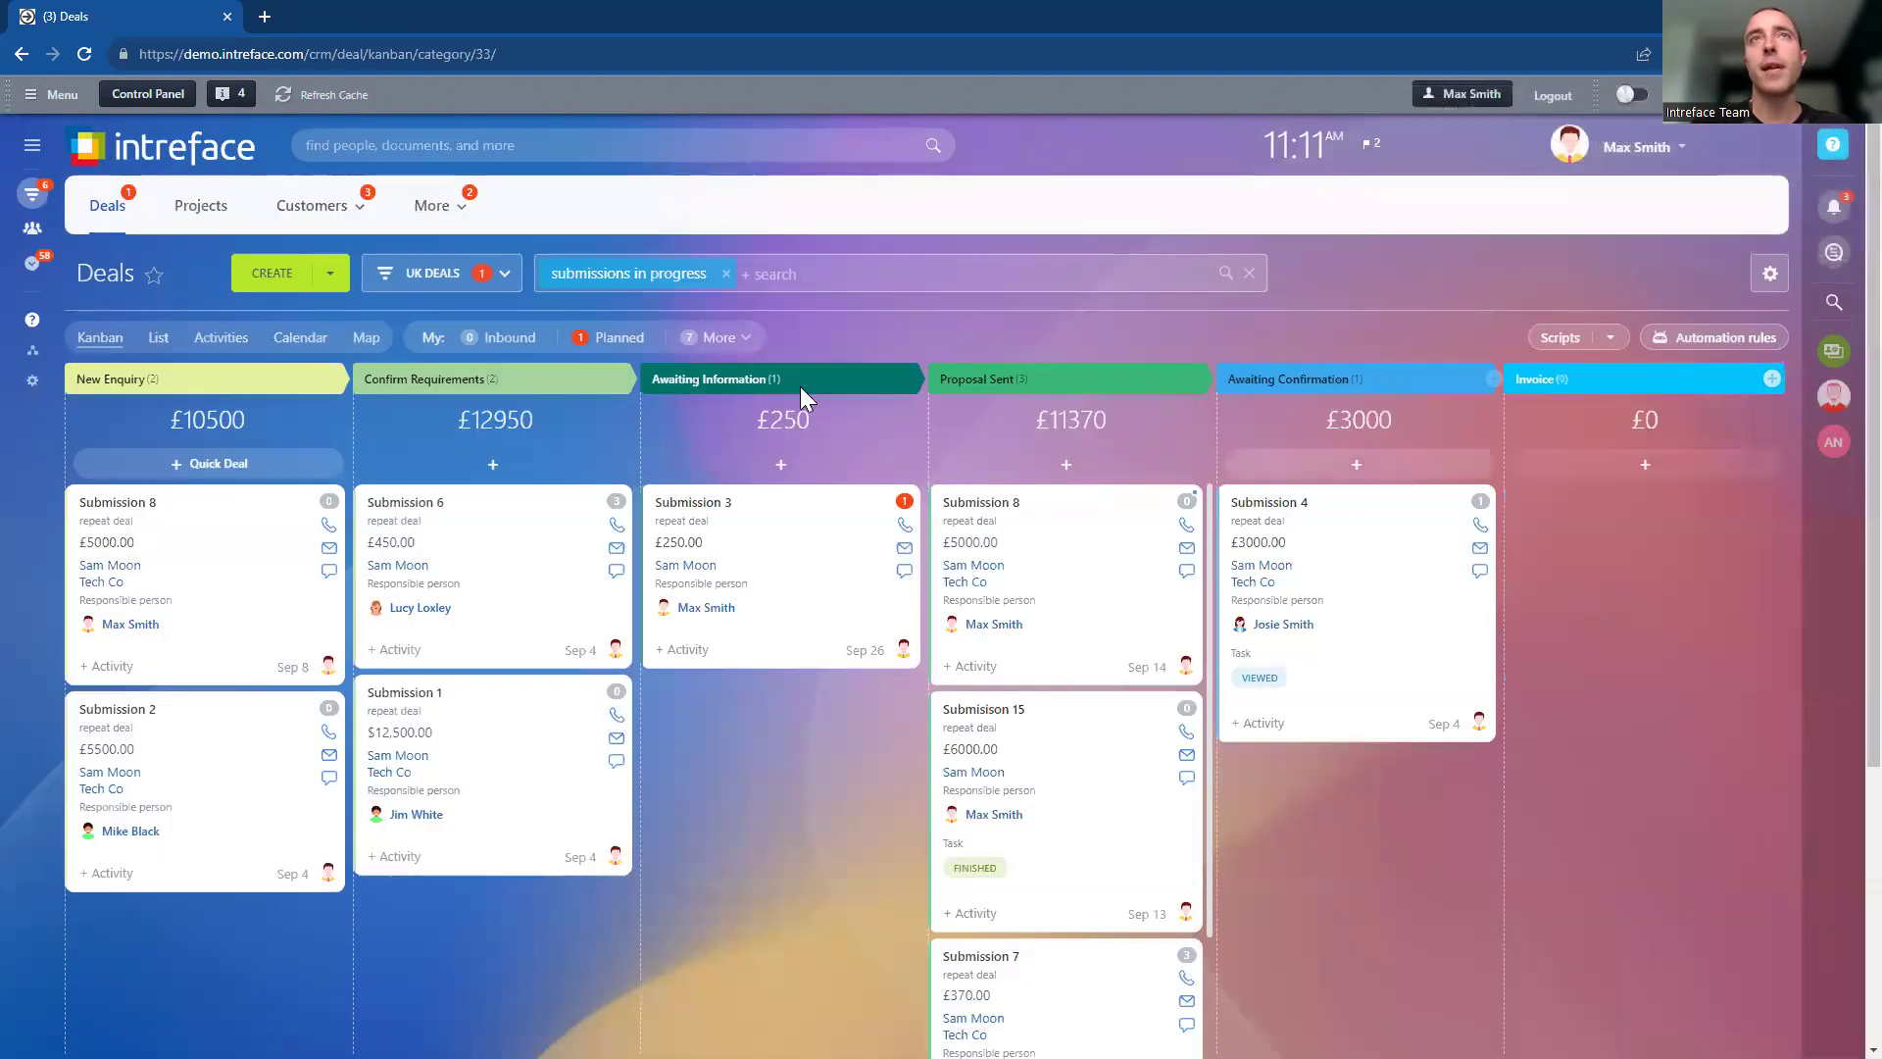
# Step: Go to Projects and check the Survey Projects pipeline list, with London Hotel under New Project
pyautogui.click(189, 210)
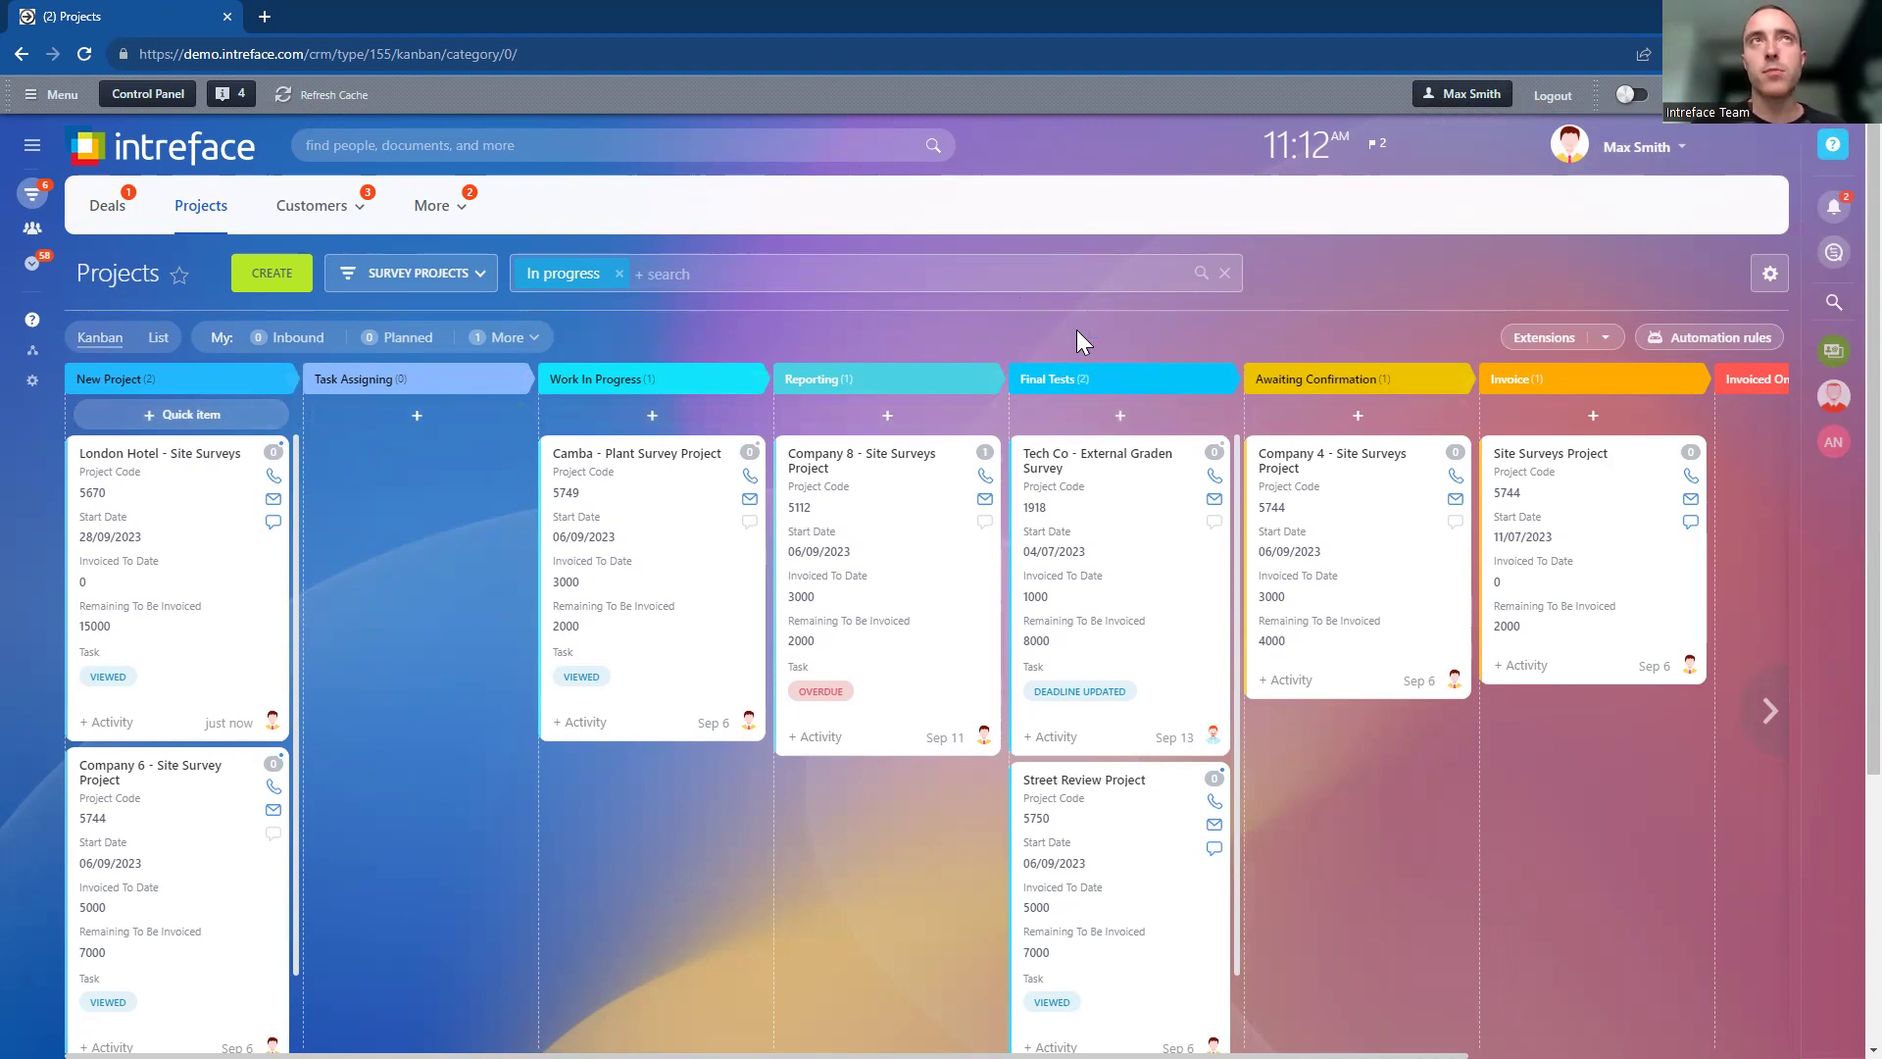
pyautogui.click(434, 275)
pyautogui.click(435, 275)
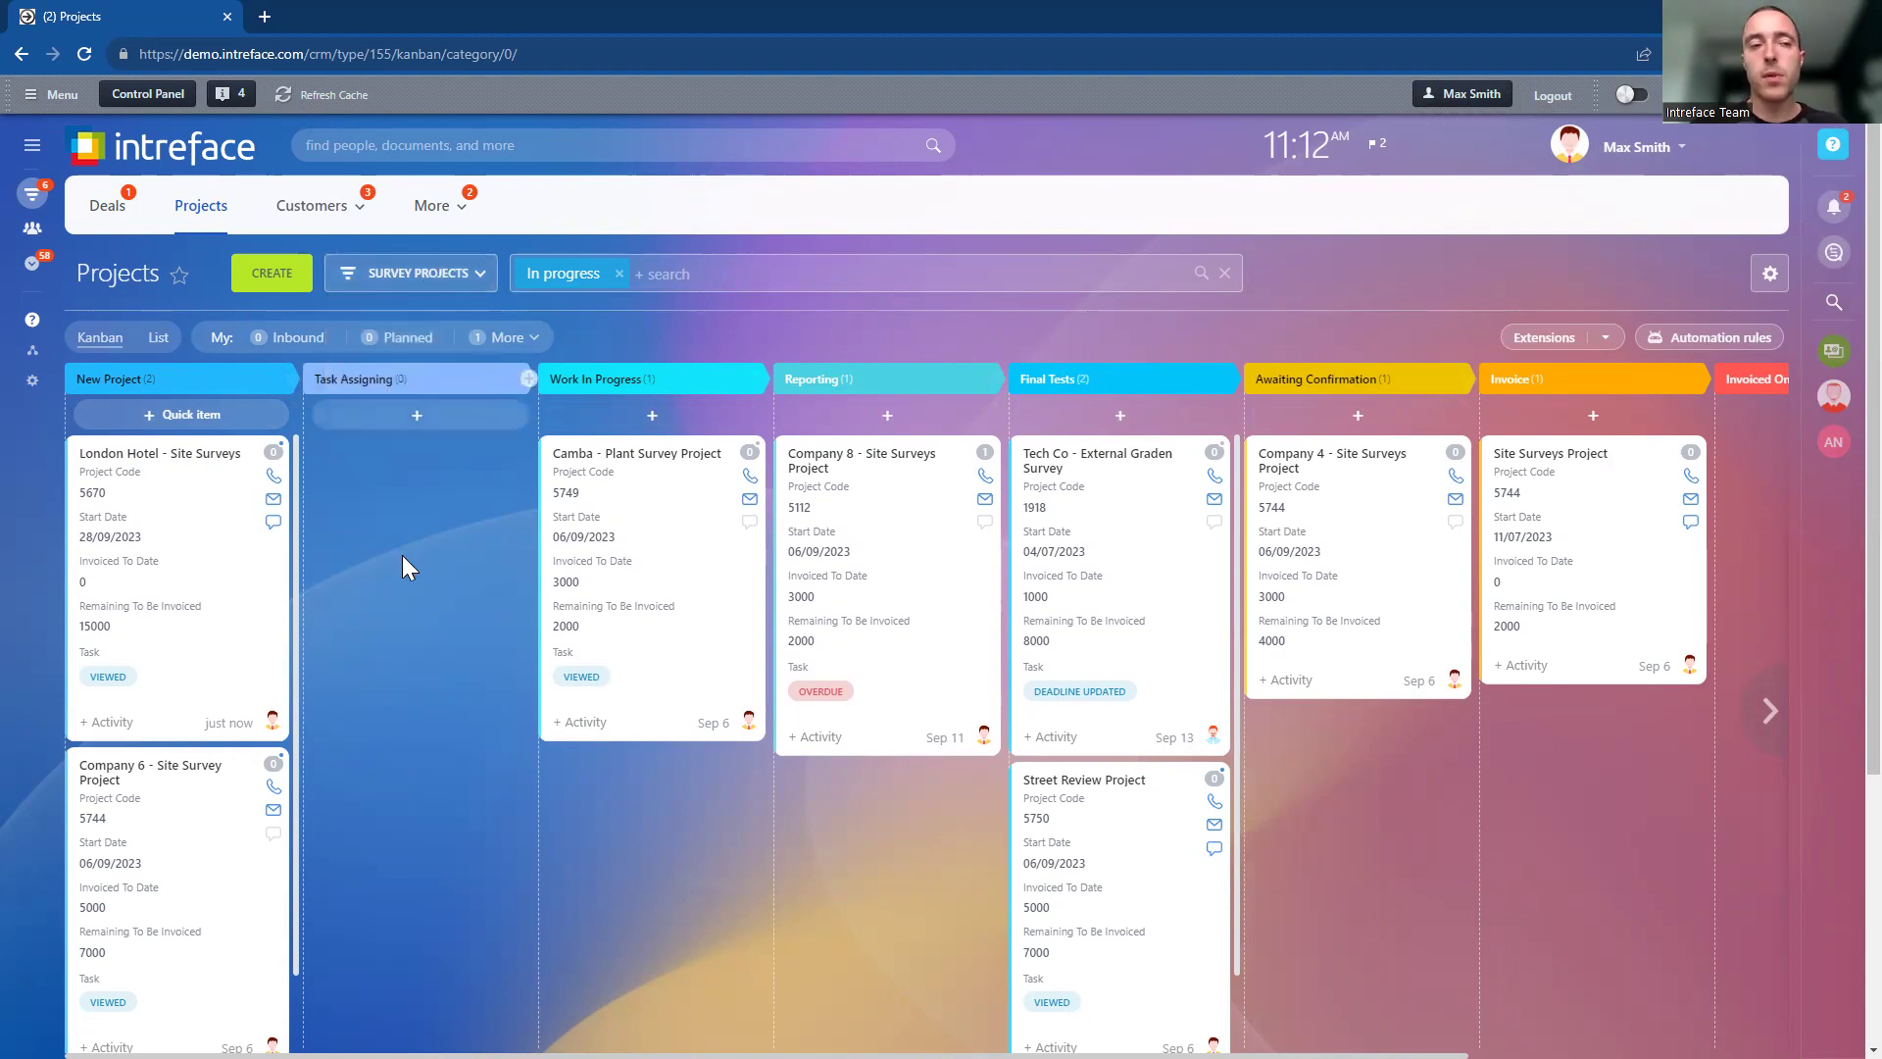
# Step: Open the London Hotel - Site Surveys project and review its details, 'Complete Survey 1' task and Invoice Data
pyautogui.click(128, 457)
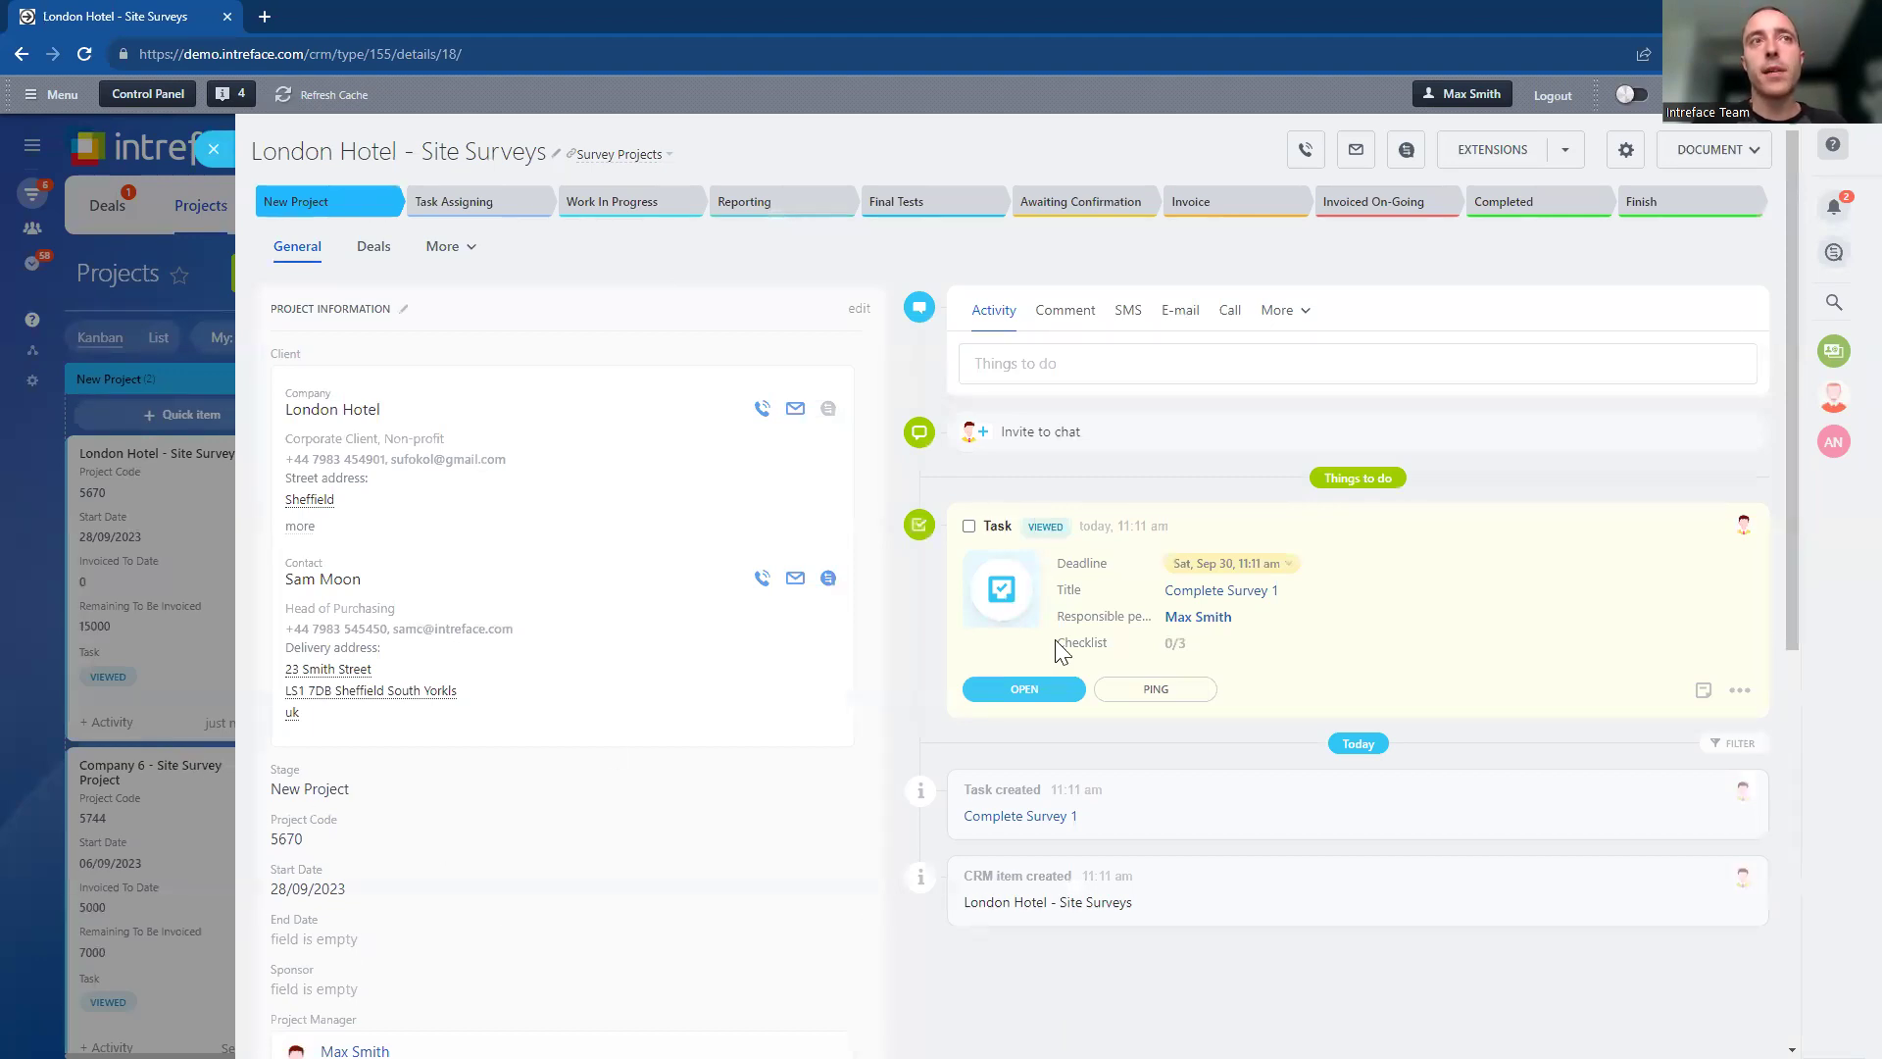
pyautogui.moveTo(1795, 398); pyautogui.dragTo(1790, 417)
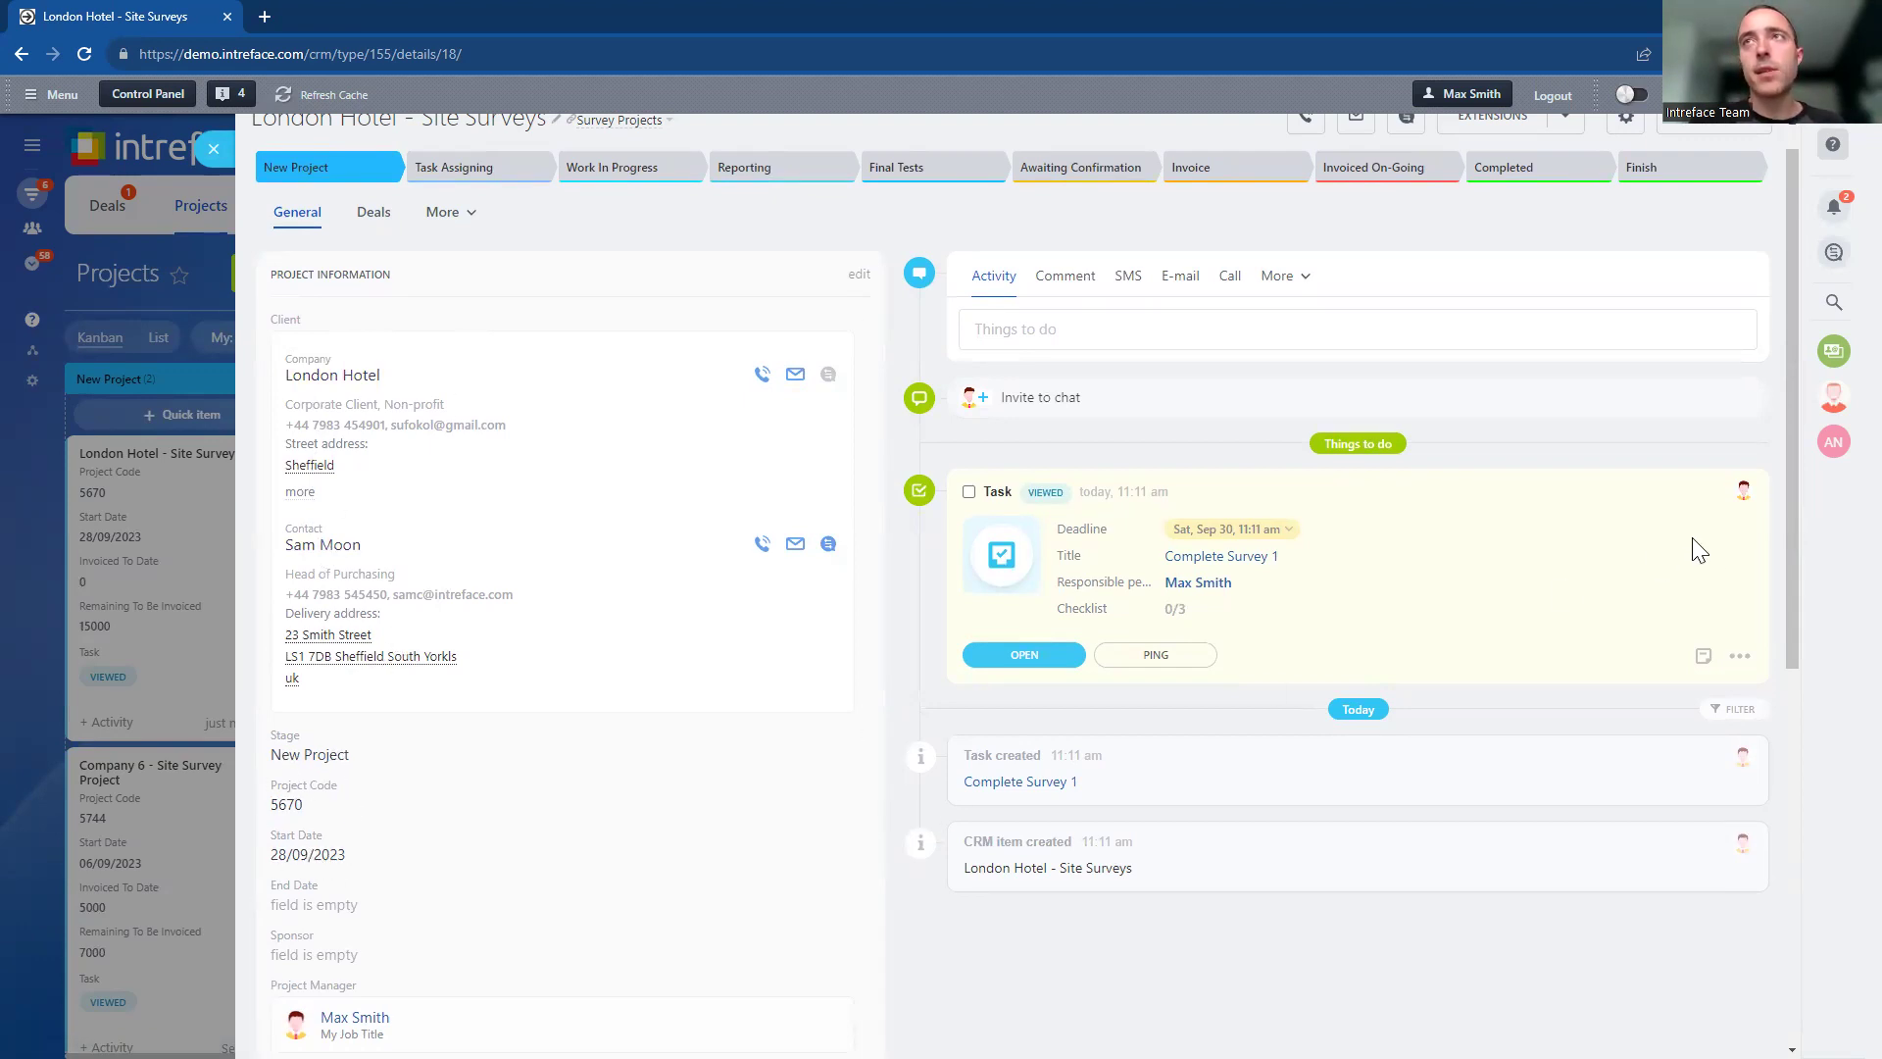
pyautogui.moveTo(1796, 570); pyautogui.dragTo(1796, 735)
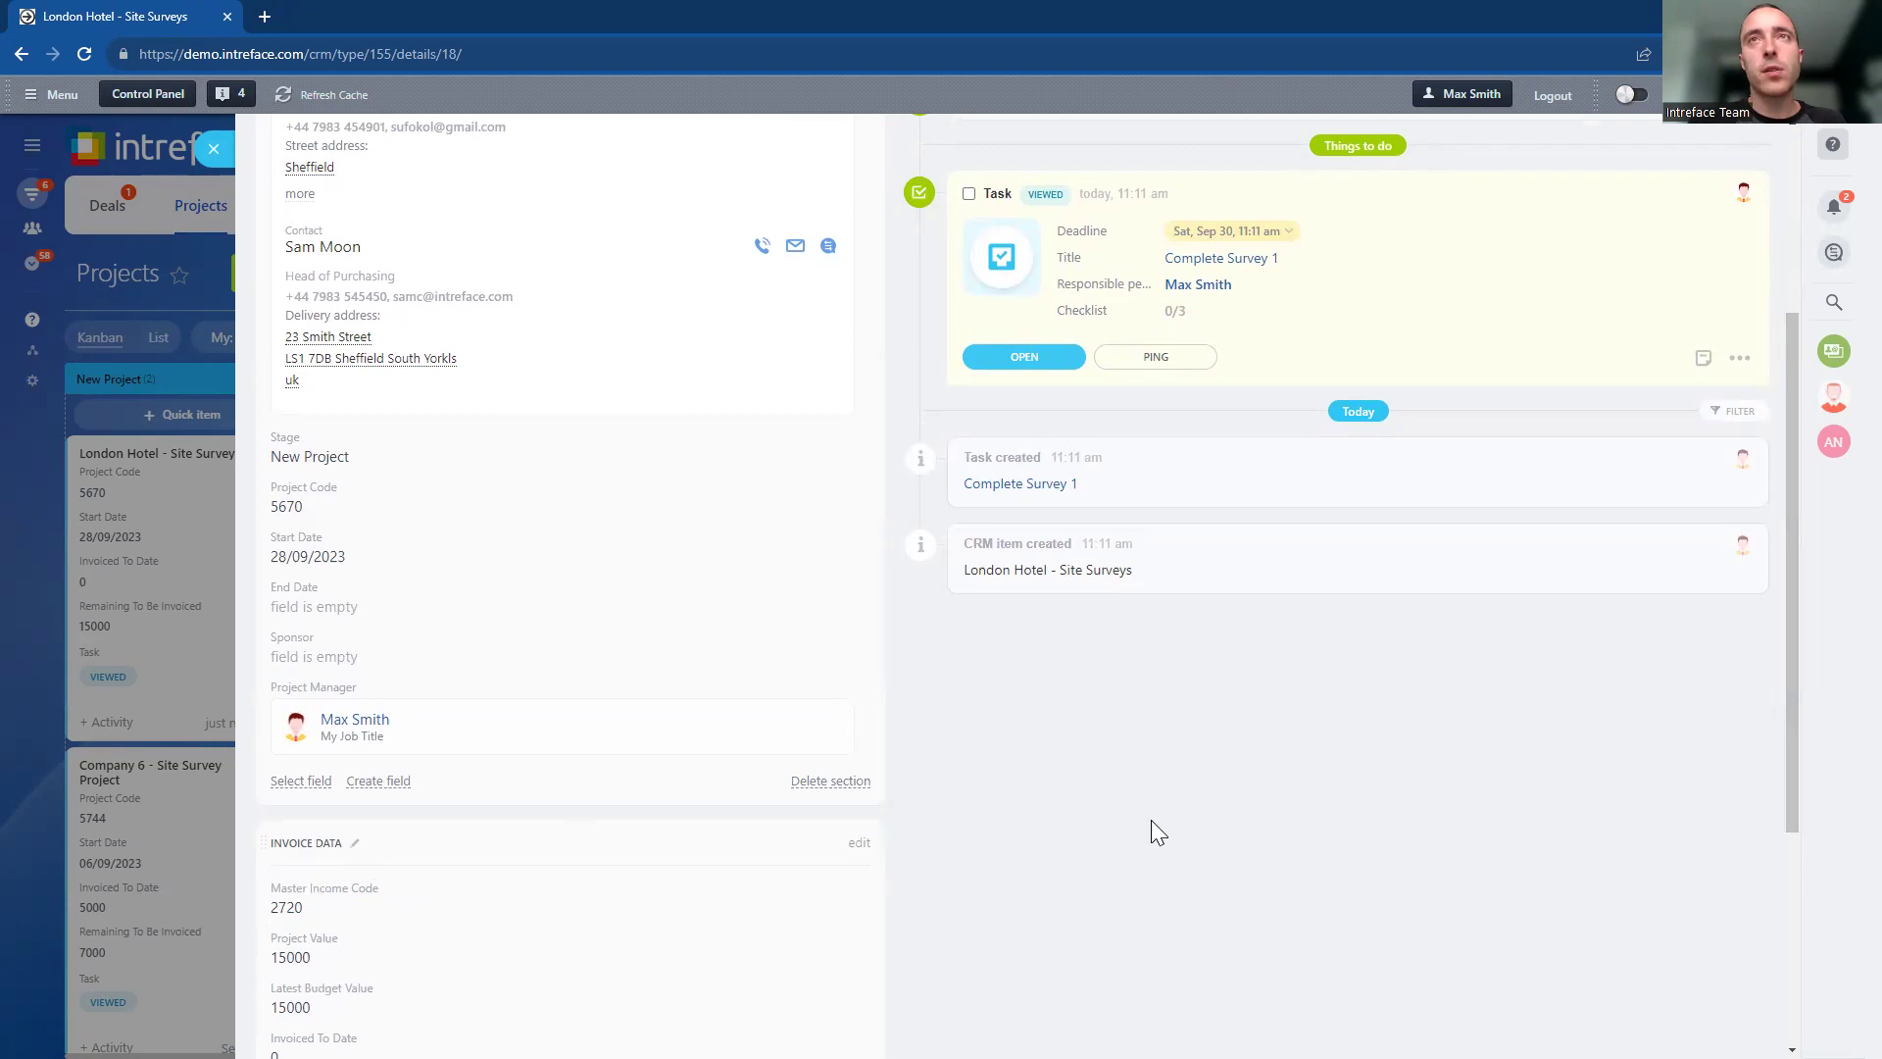
pyautogui.moveTo(1798, 717); pyautogui.dragTo(1768, 530)
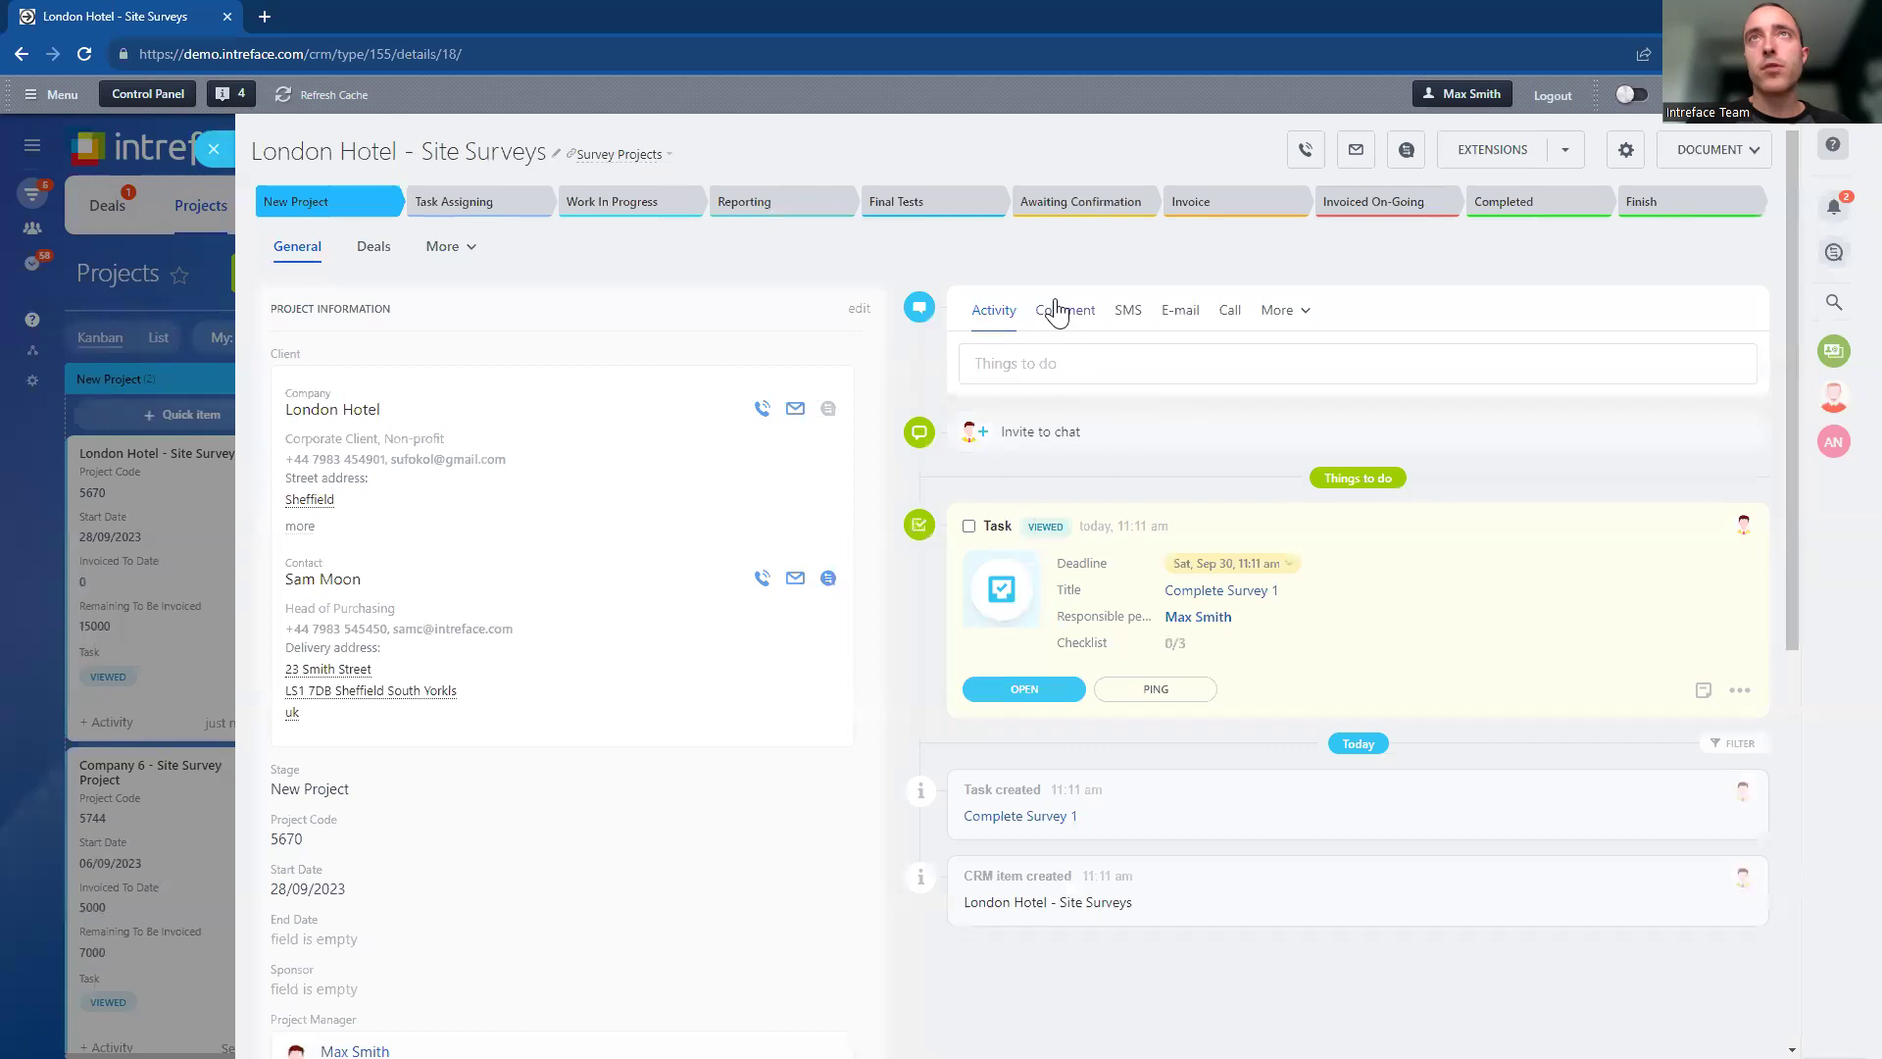
# Step: Add a 'Project Meeting' to-do on the project for Wed, Oct 4 at 12:00 pm
pyautogui.click(1027, 373)
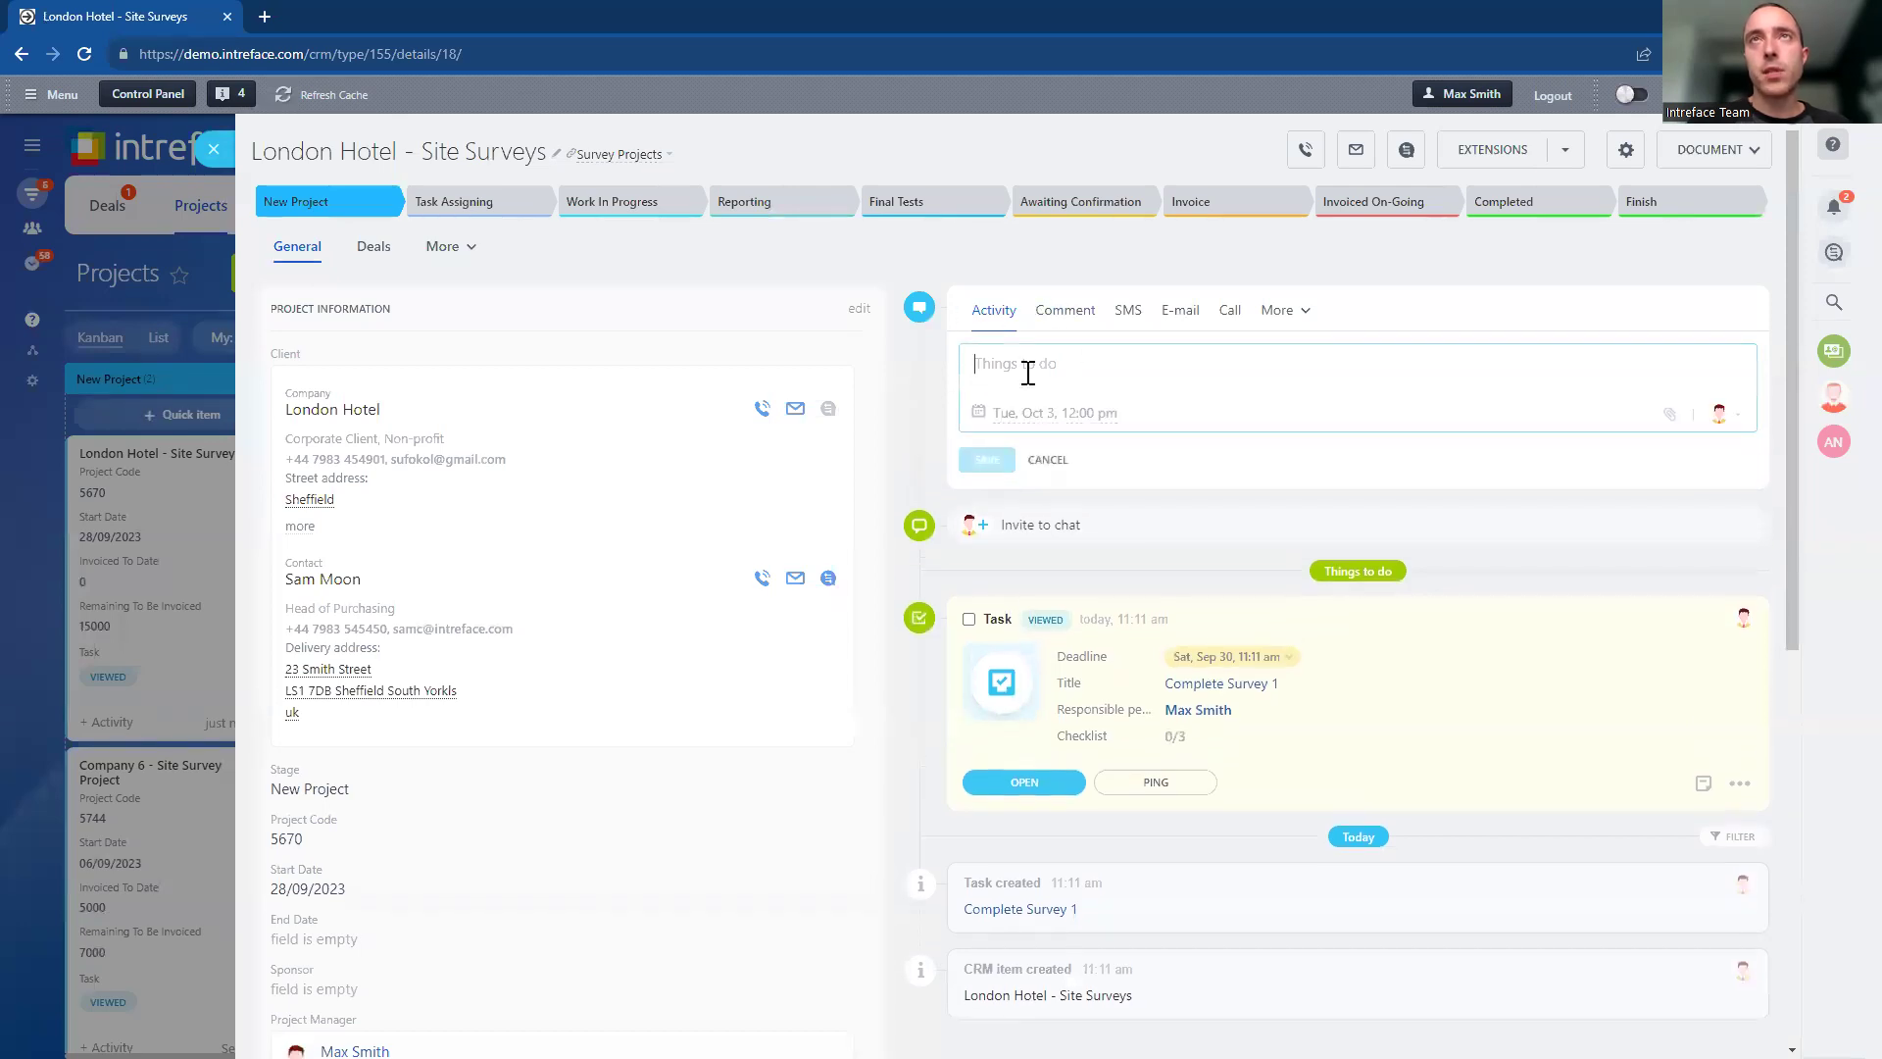
pyautogui.write('Projec')
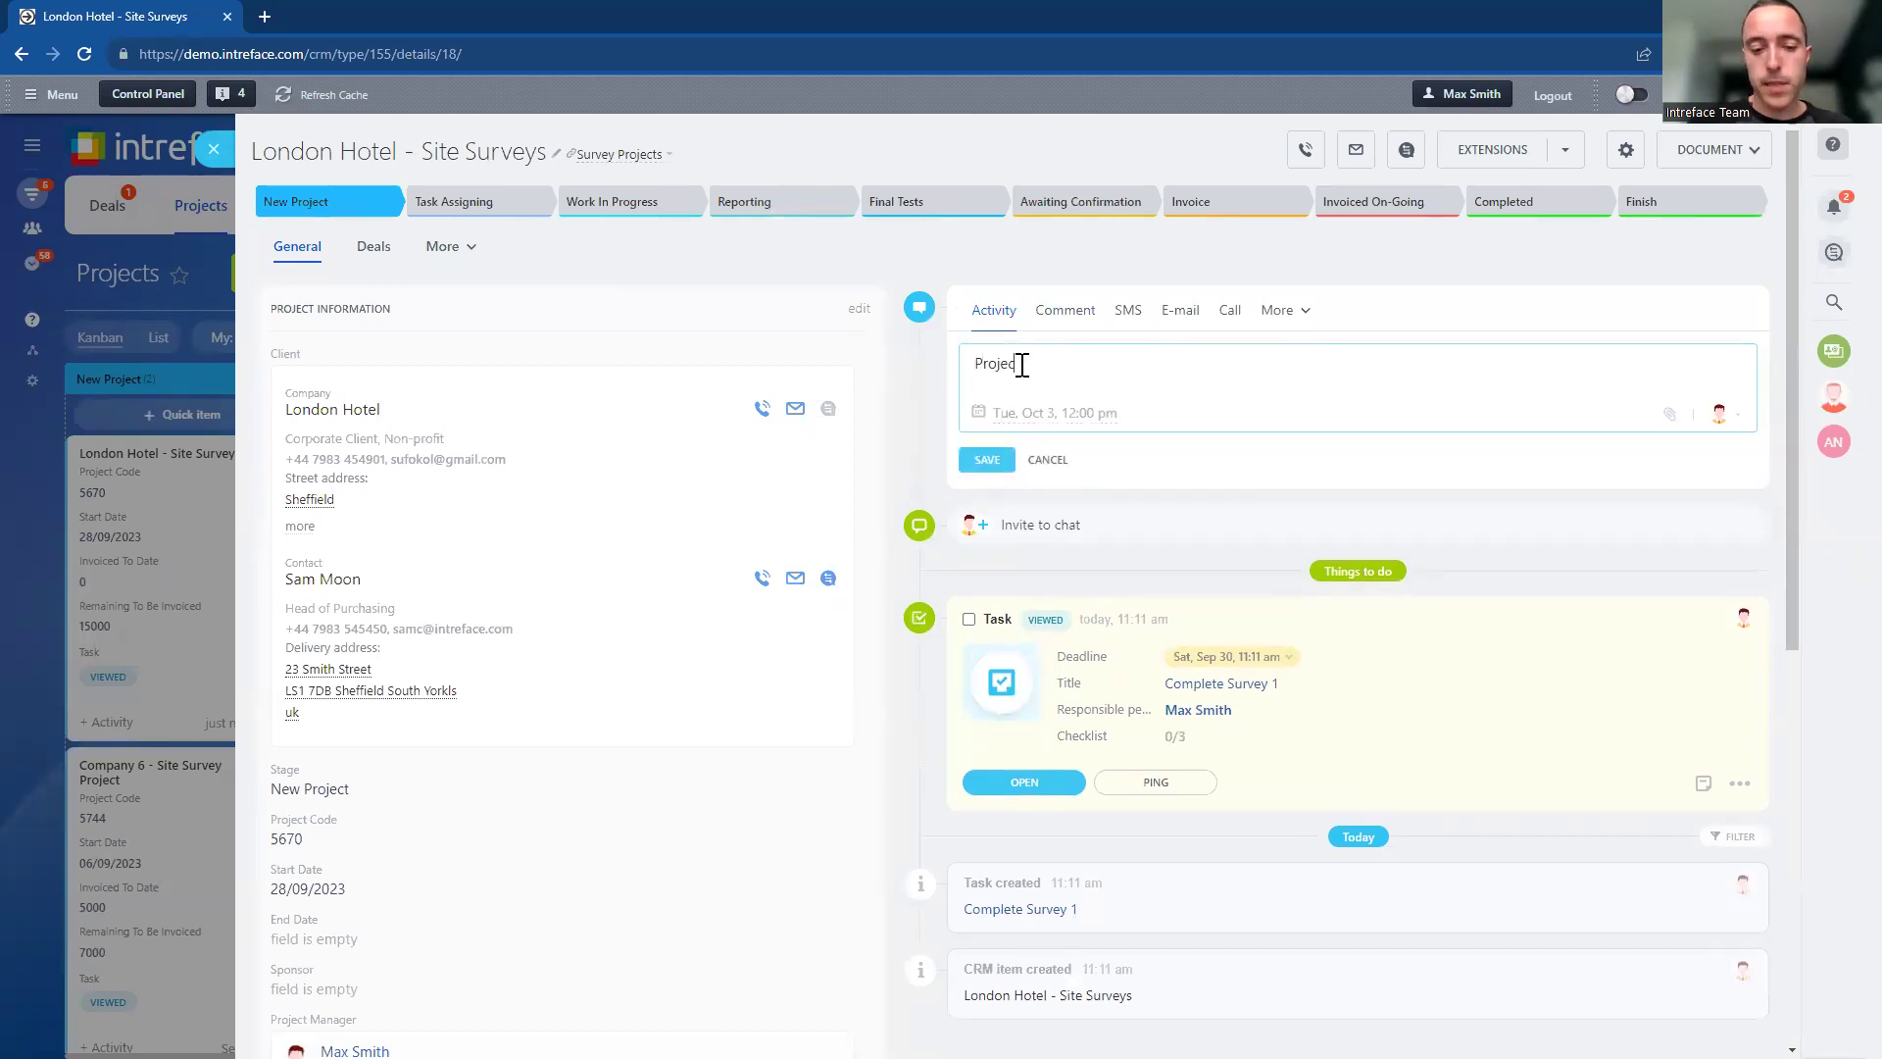
pyautogui.write('t Meeti')
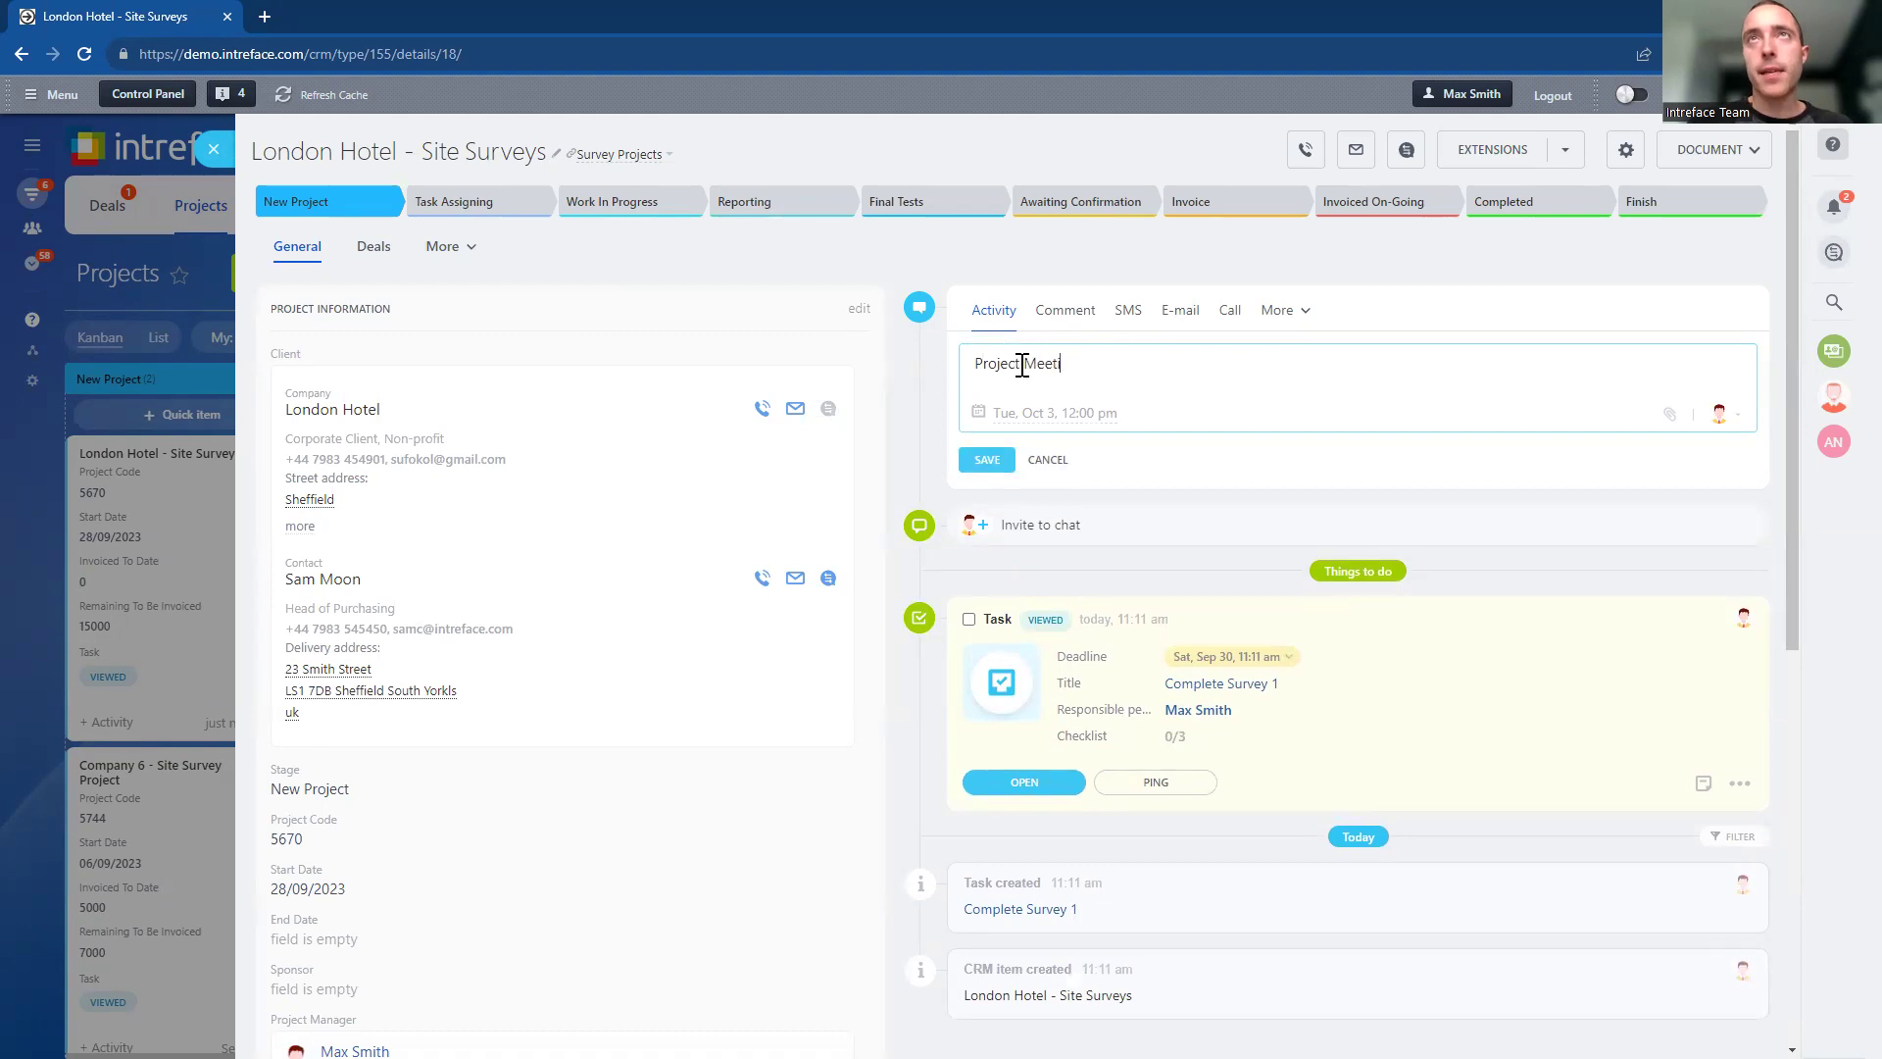
pyautogui.write('gng')
pyautogui.click(1020, 413)
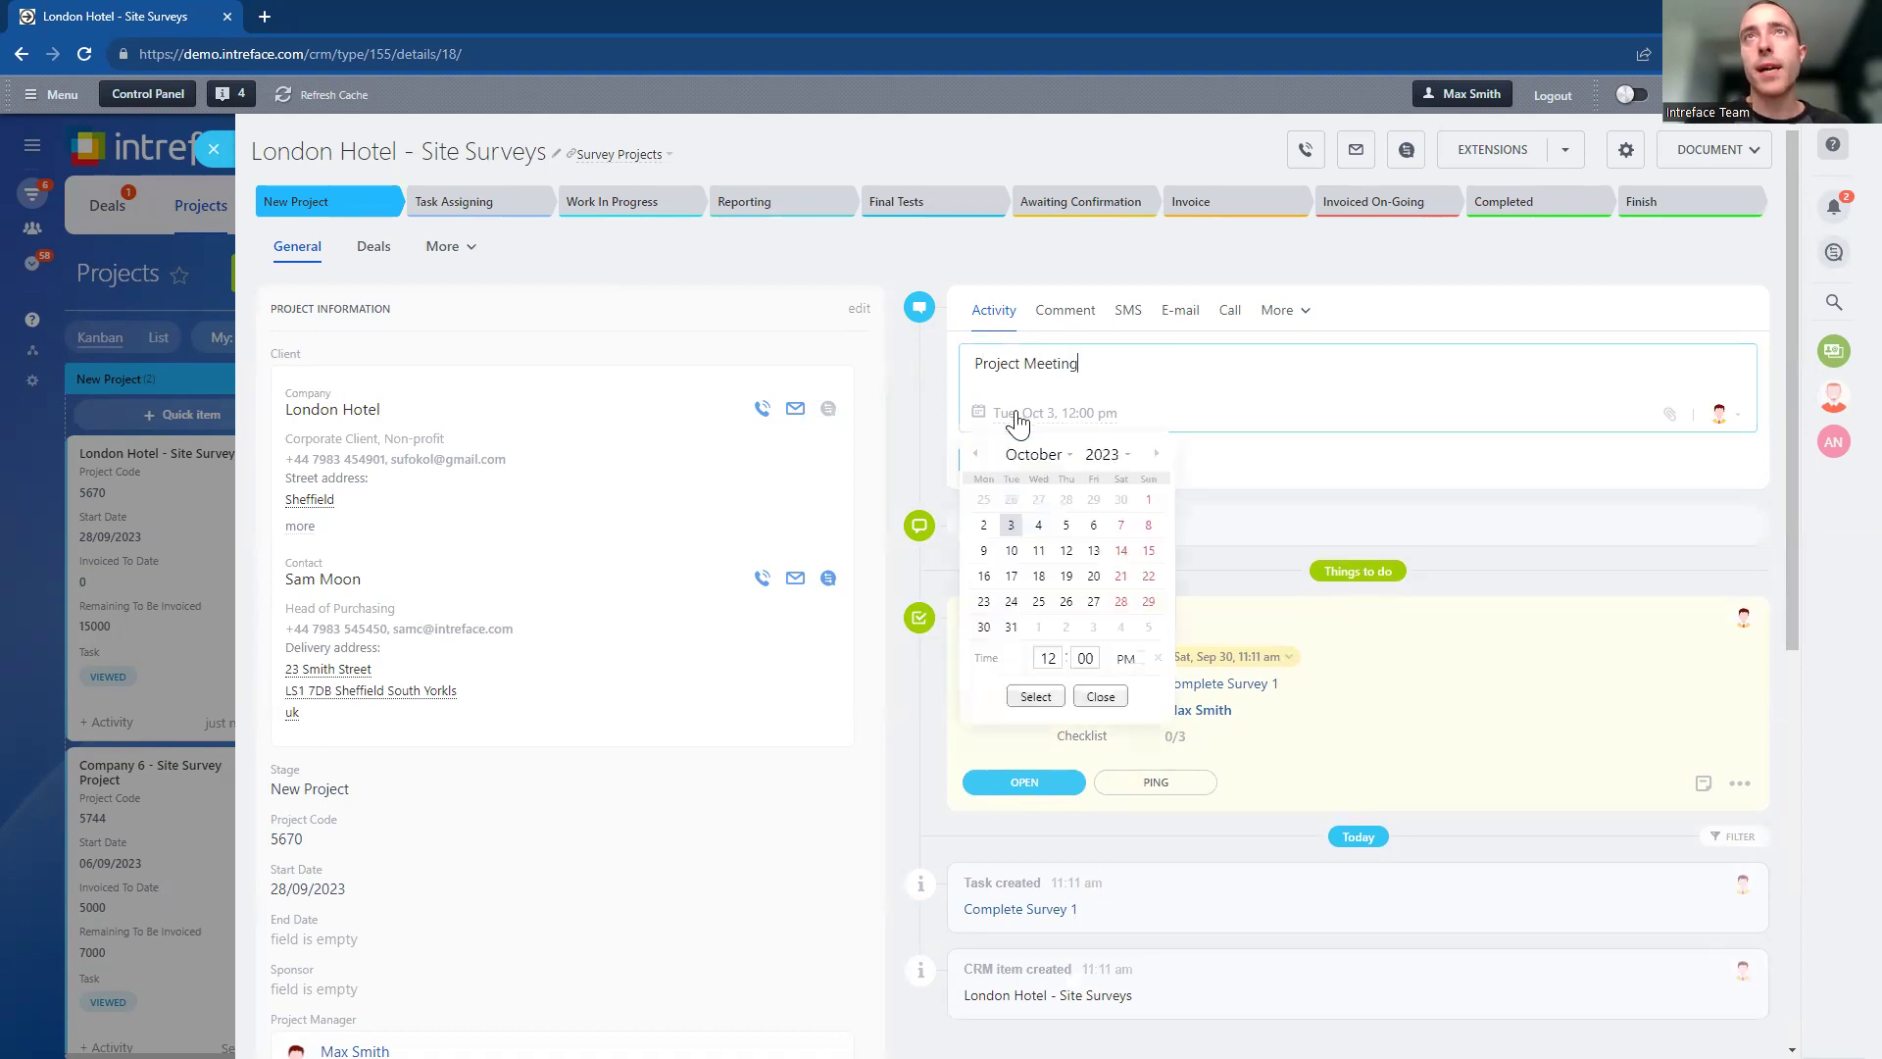
pyautogui.click(1038, 525)
pyautogui.click(1035, 696)
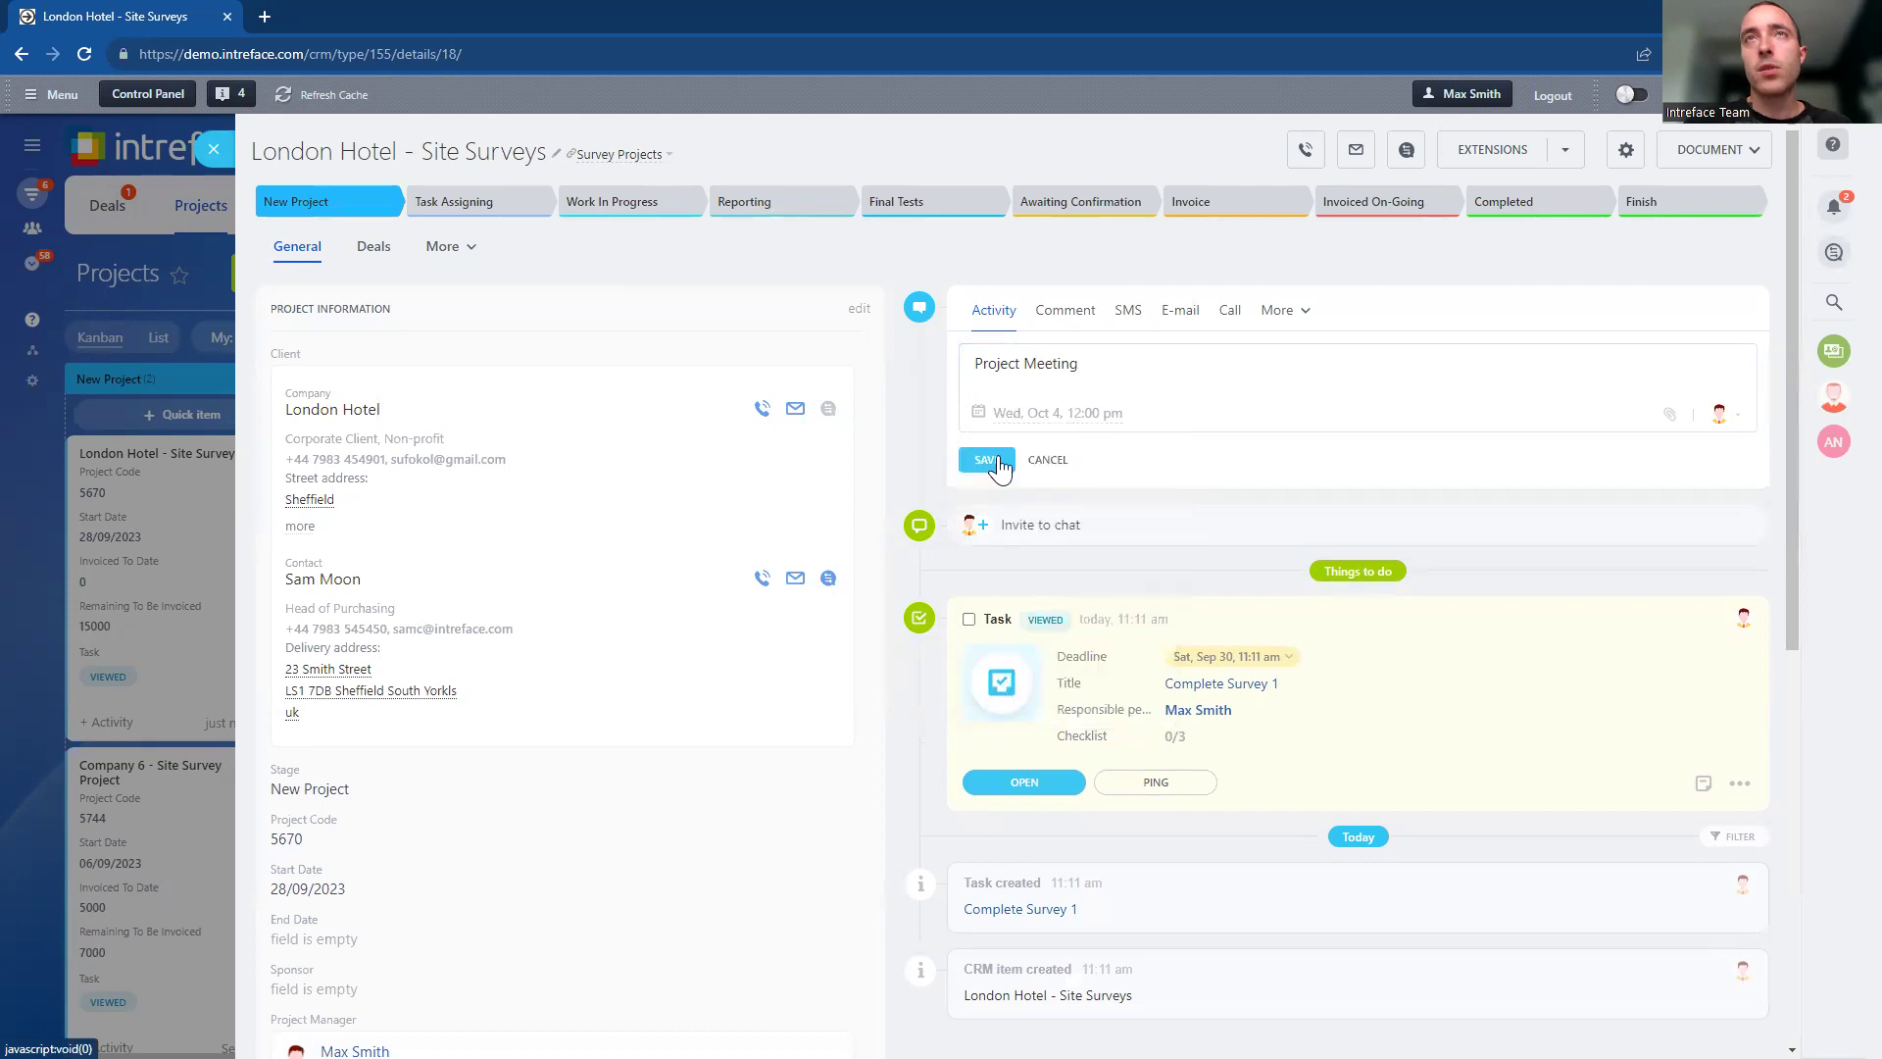
pyautogui.click(988, 461)
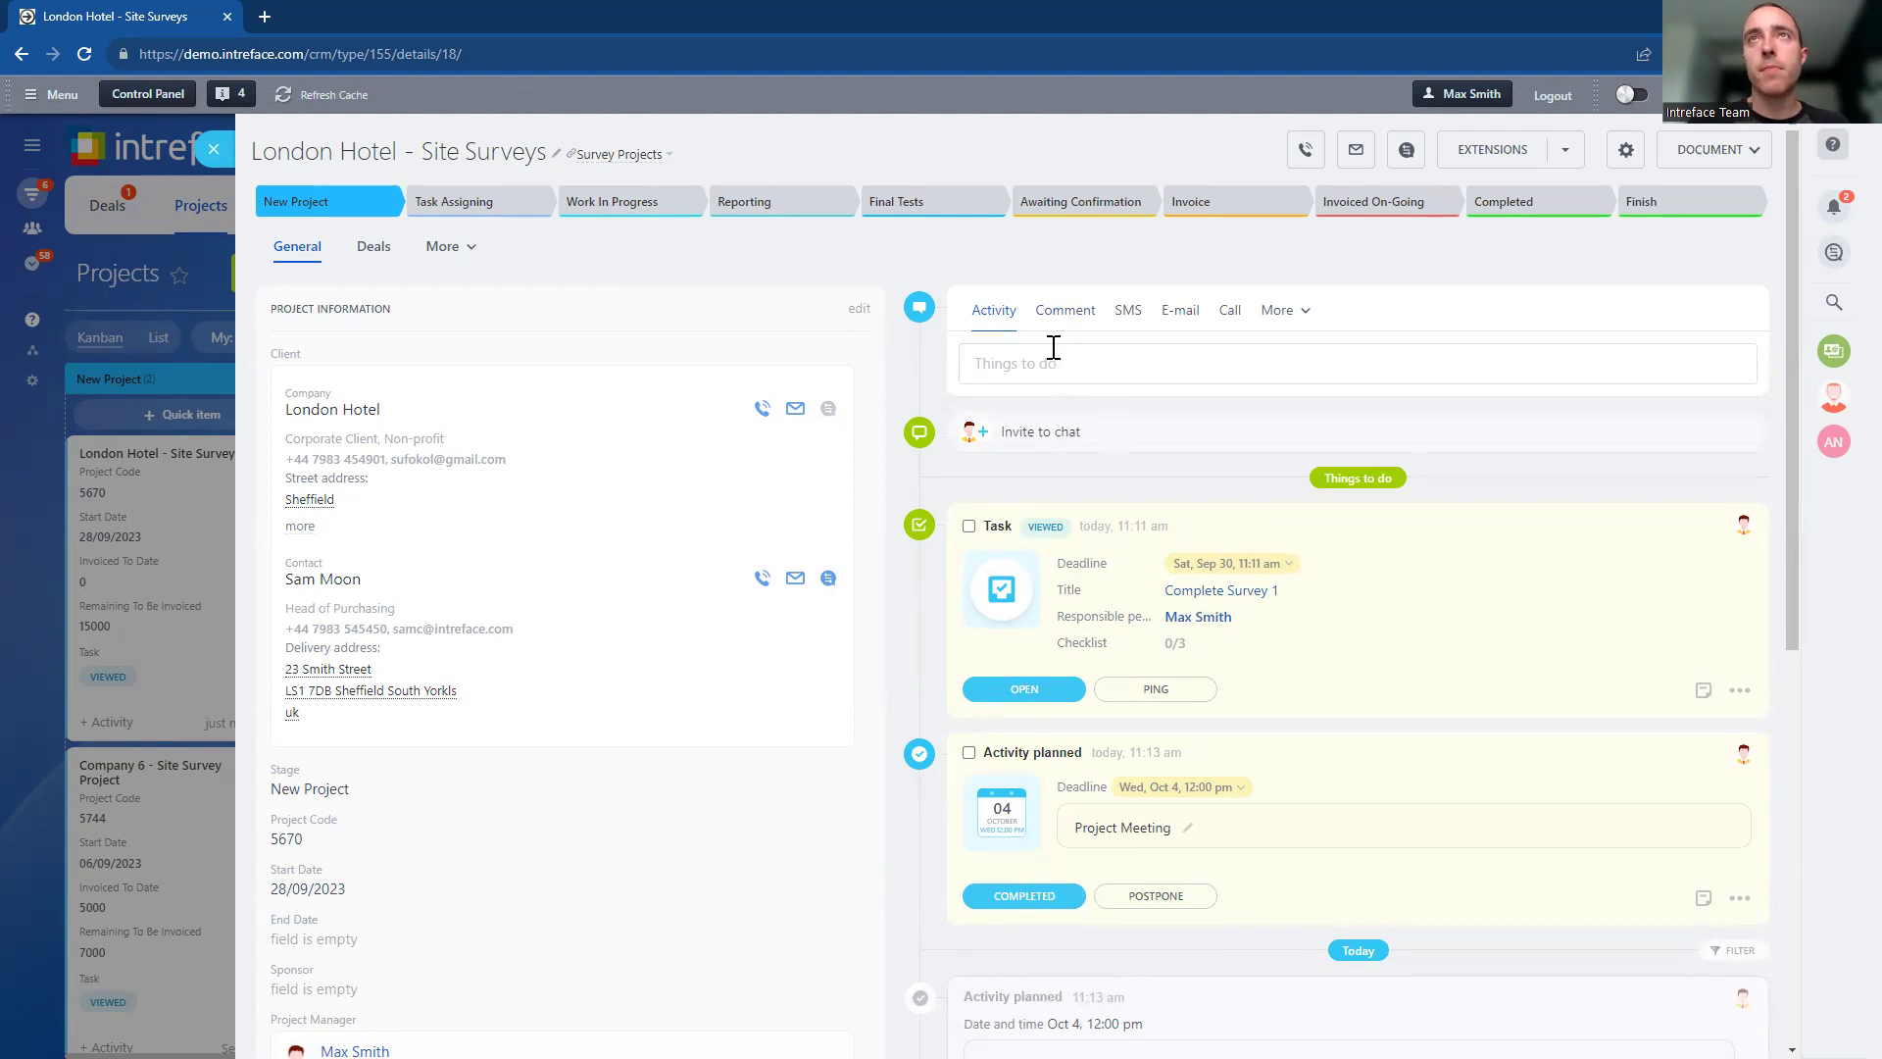
pyautogui.click(1060, 312)
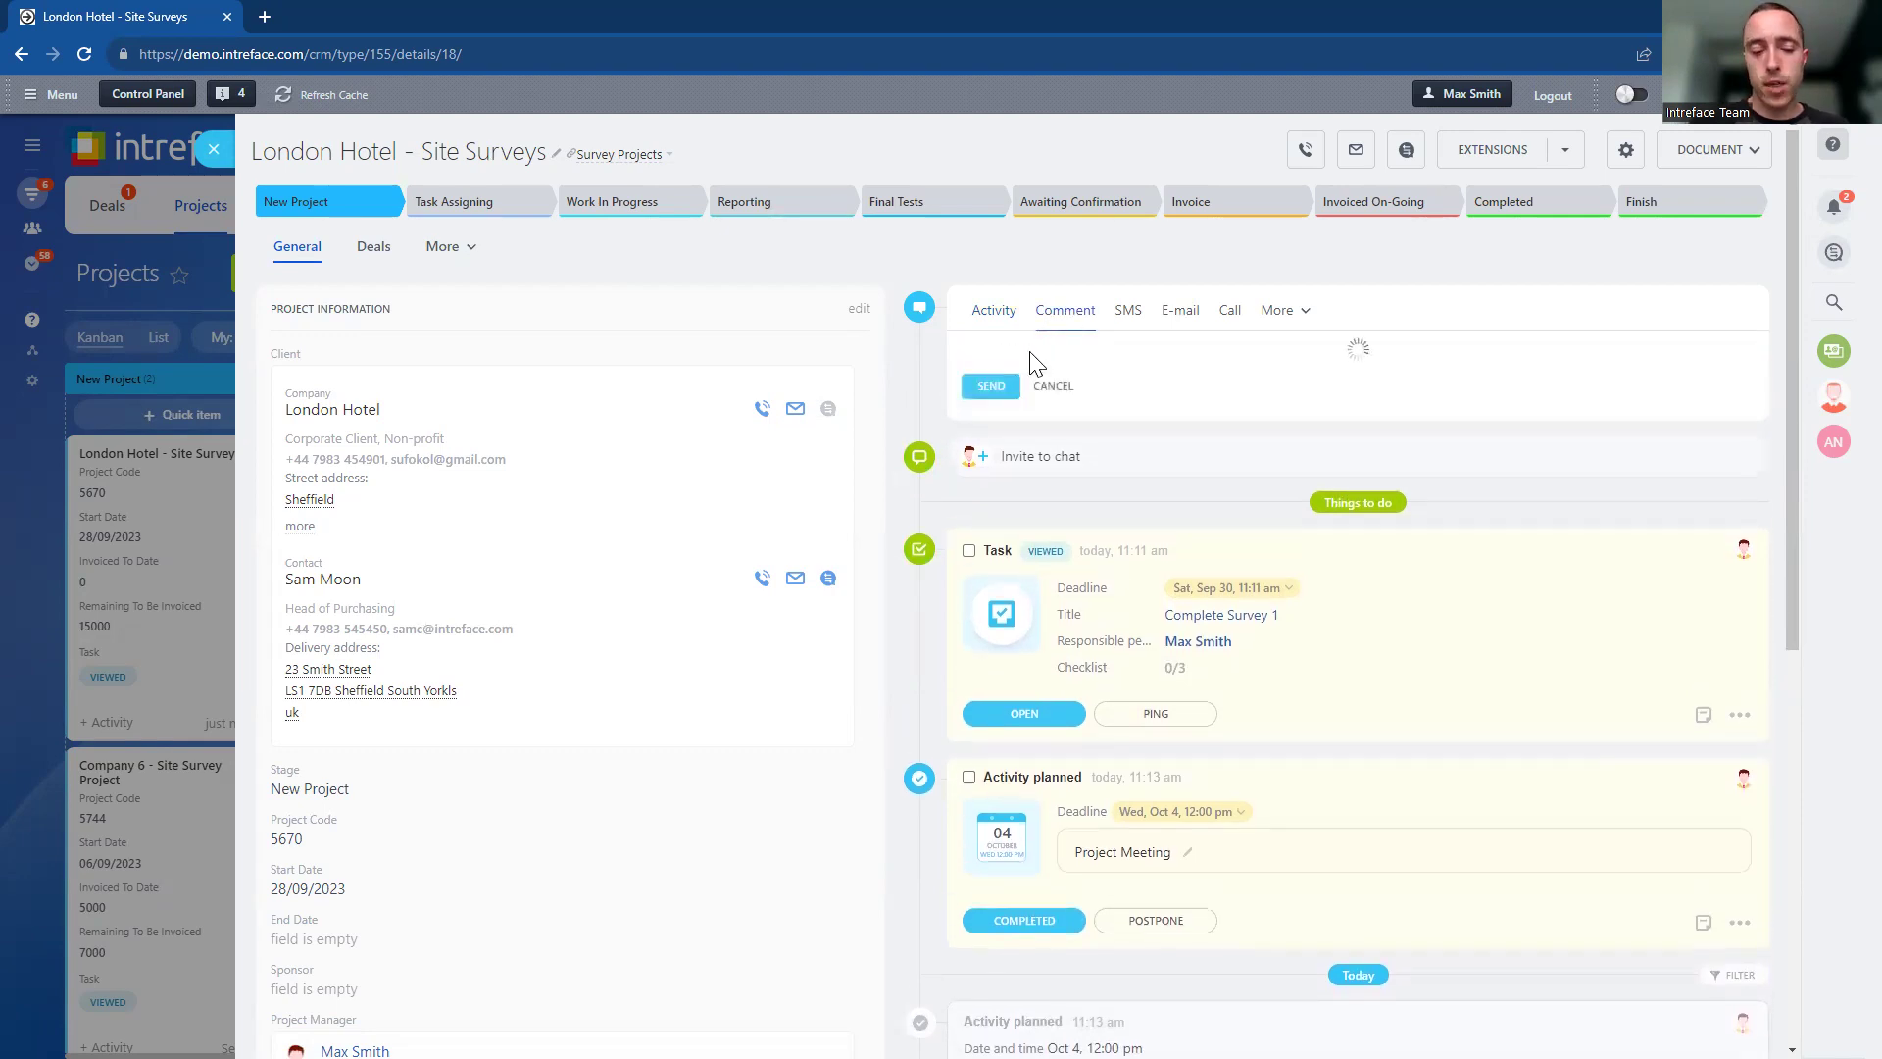
pyautogui.write('Add commen')
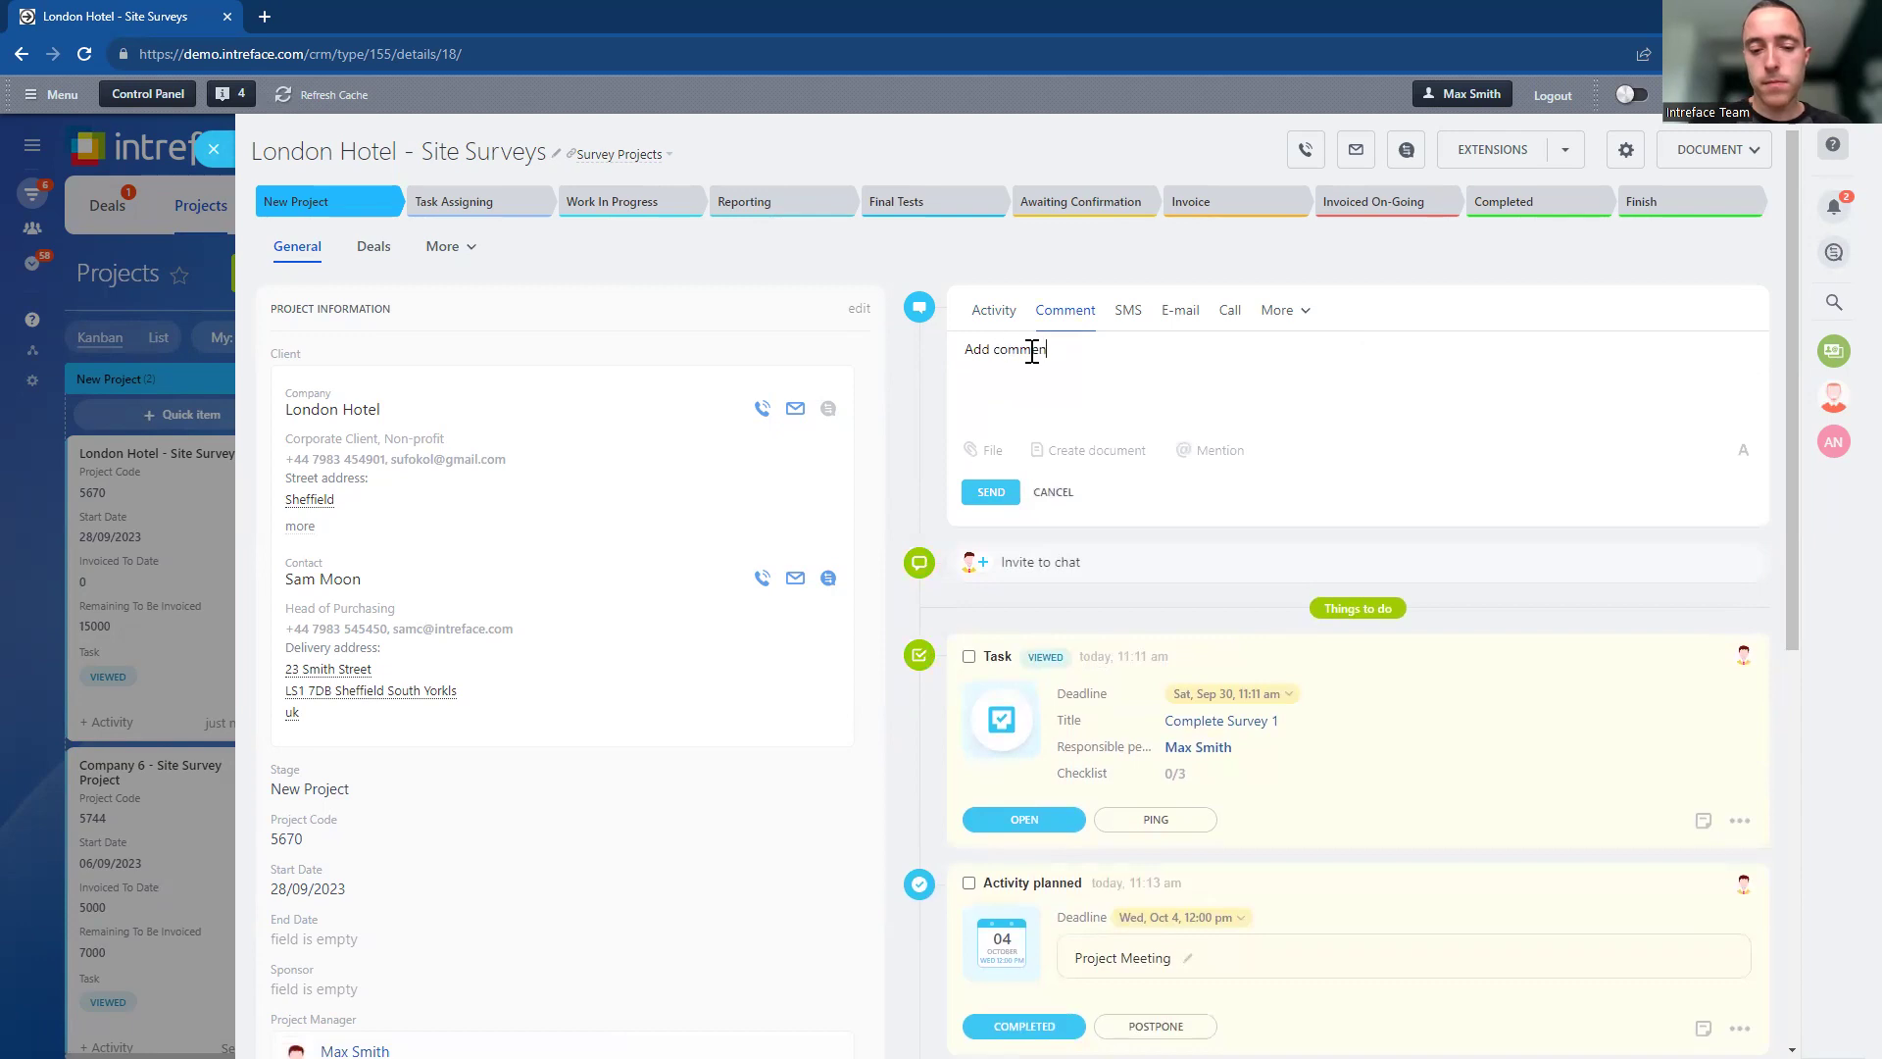
pyautogui.write('ts for th eproject')
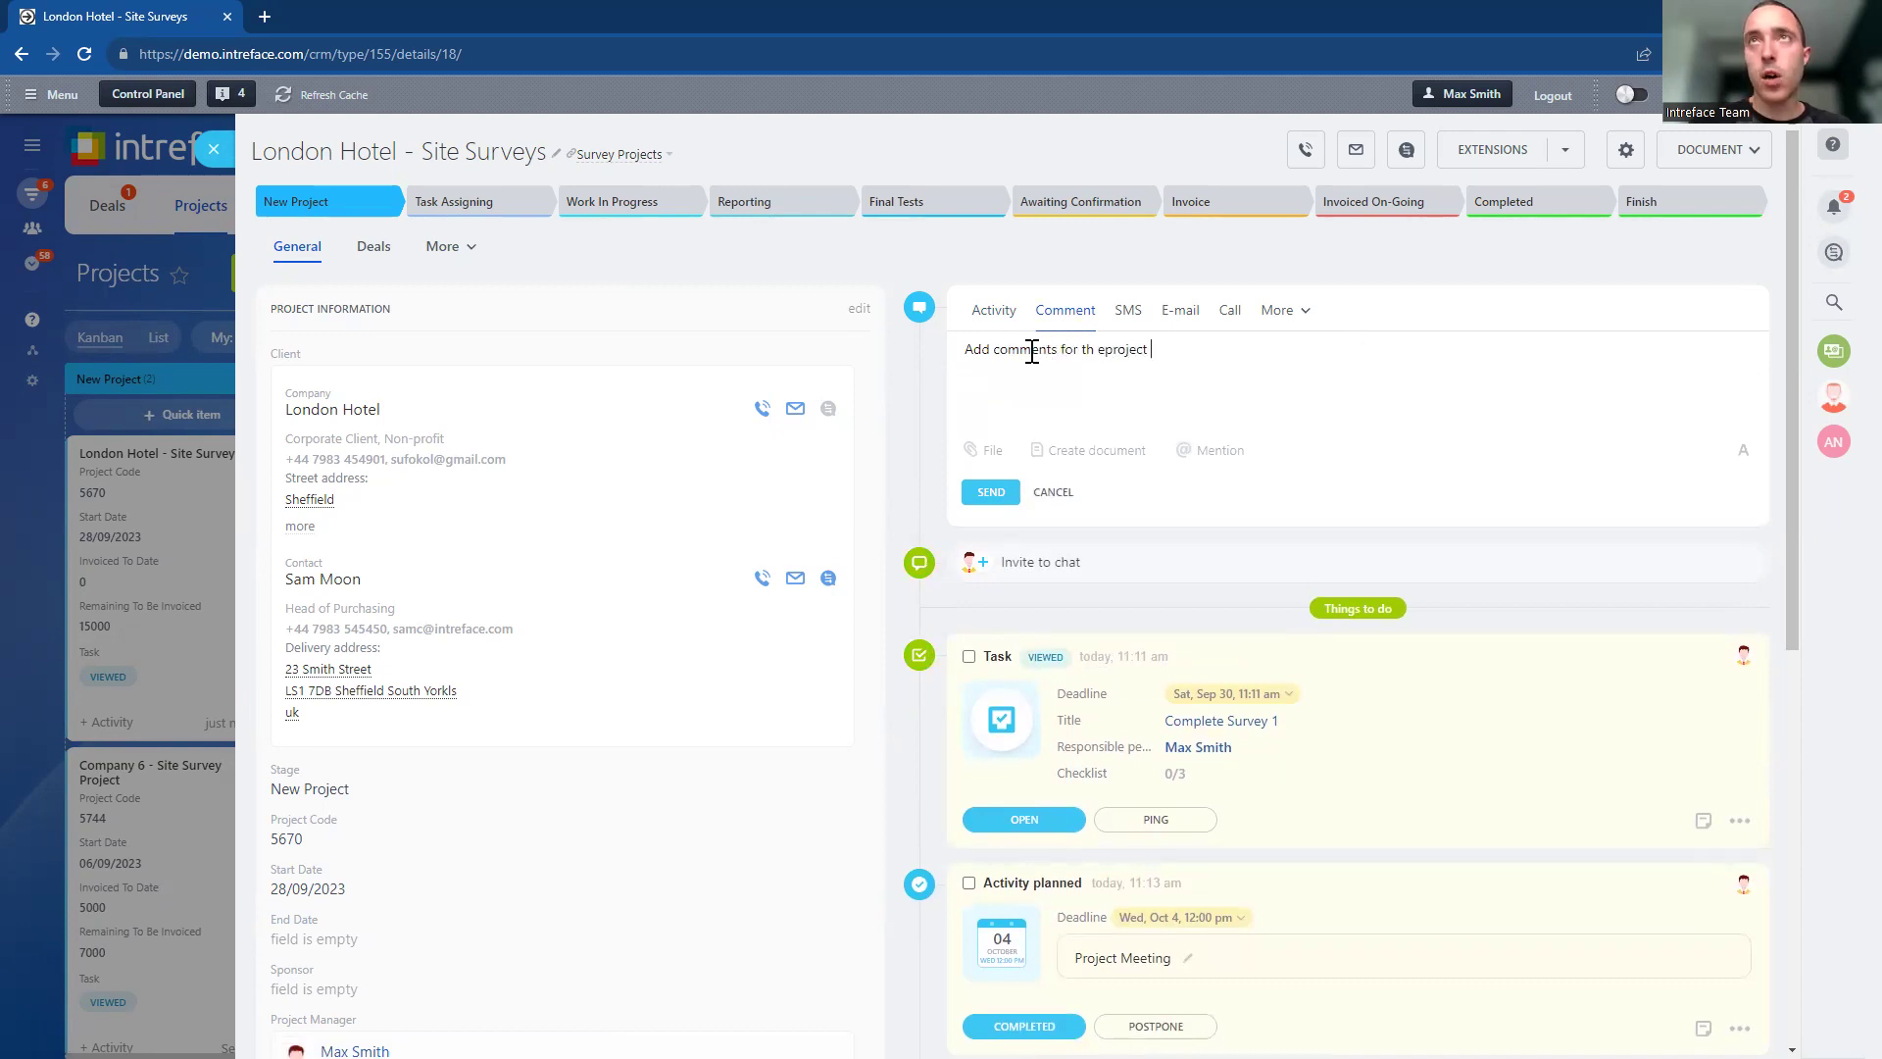
pyautogui.press('BackSpace')
pyautogui.press('BackSpace')
pyautogui.press('BackSpace')
pyautogui.press('BackSpace')
pyautogui.press('BackSpace')
pyautogui.press('BackSpace')
pyautogui.press('BackSpace')
pyautogui.press('BackSpace')
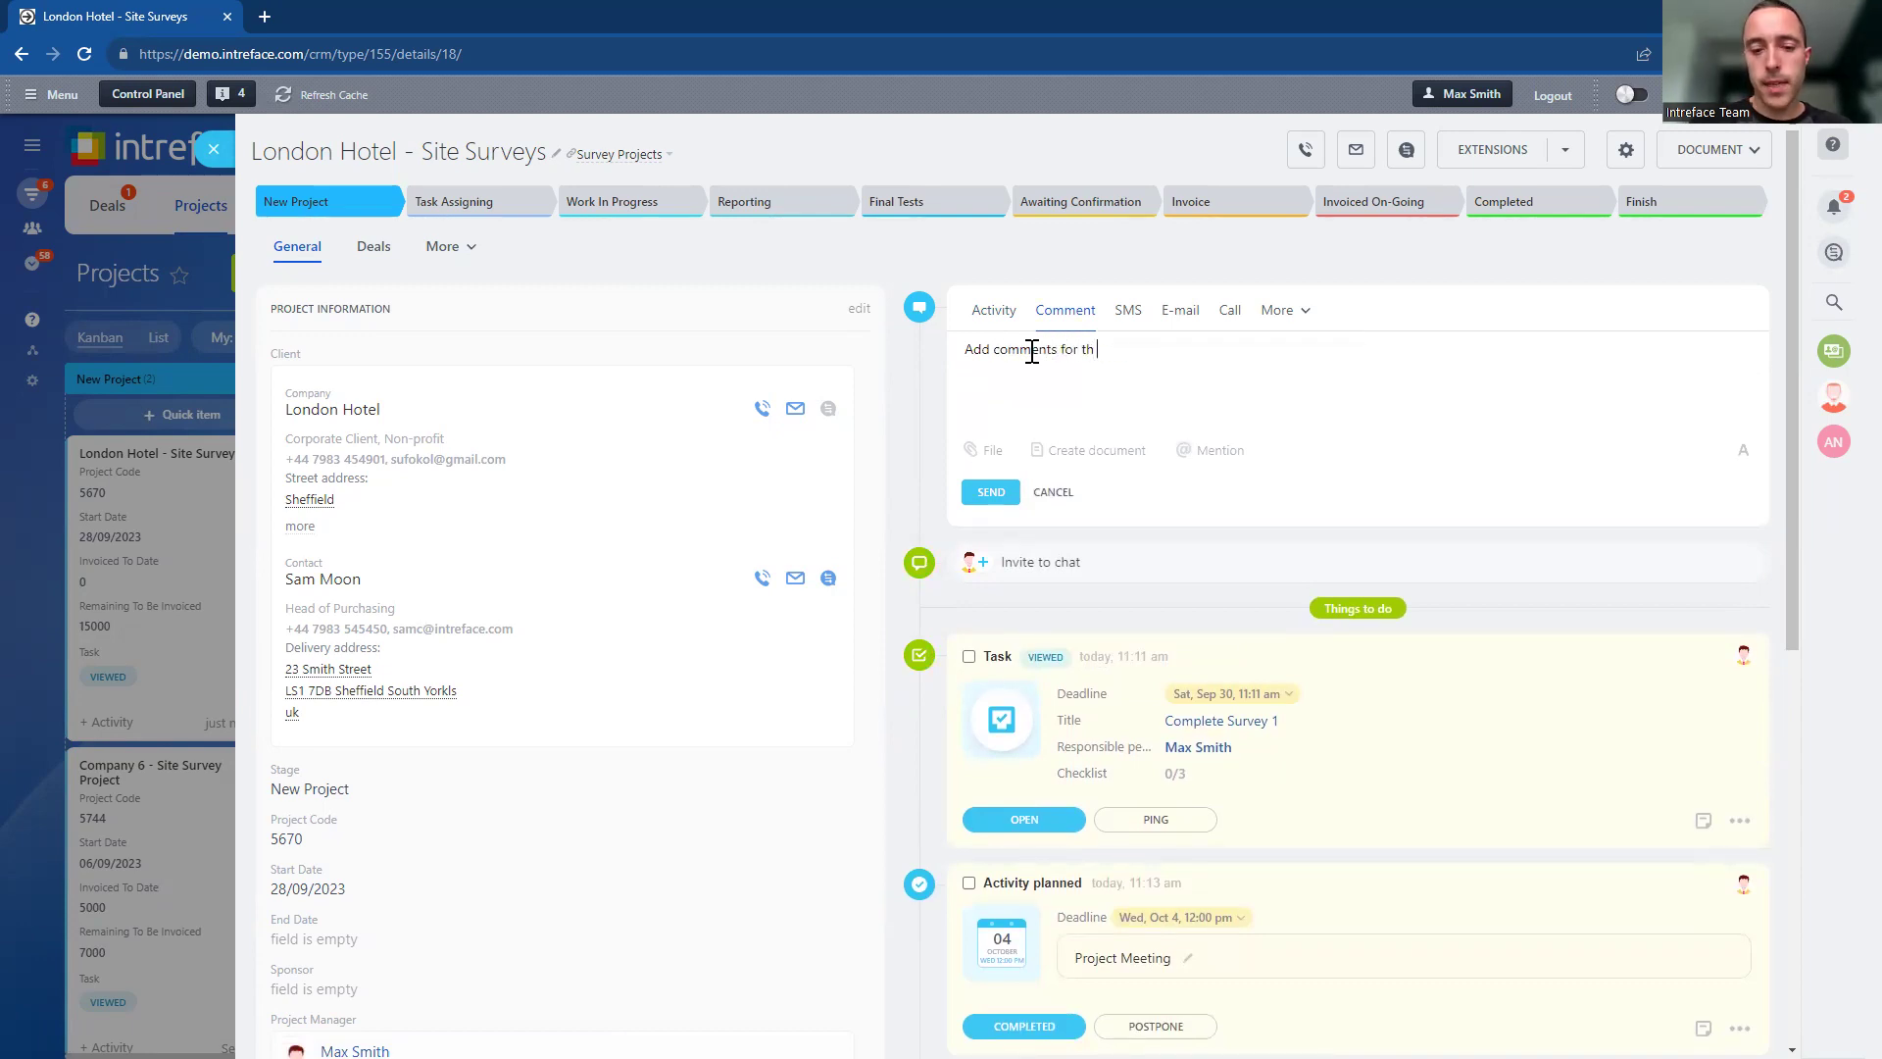
pyautogui.write('e projec')
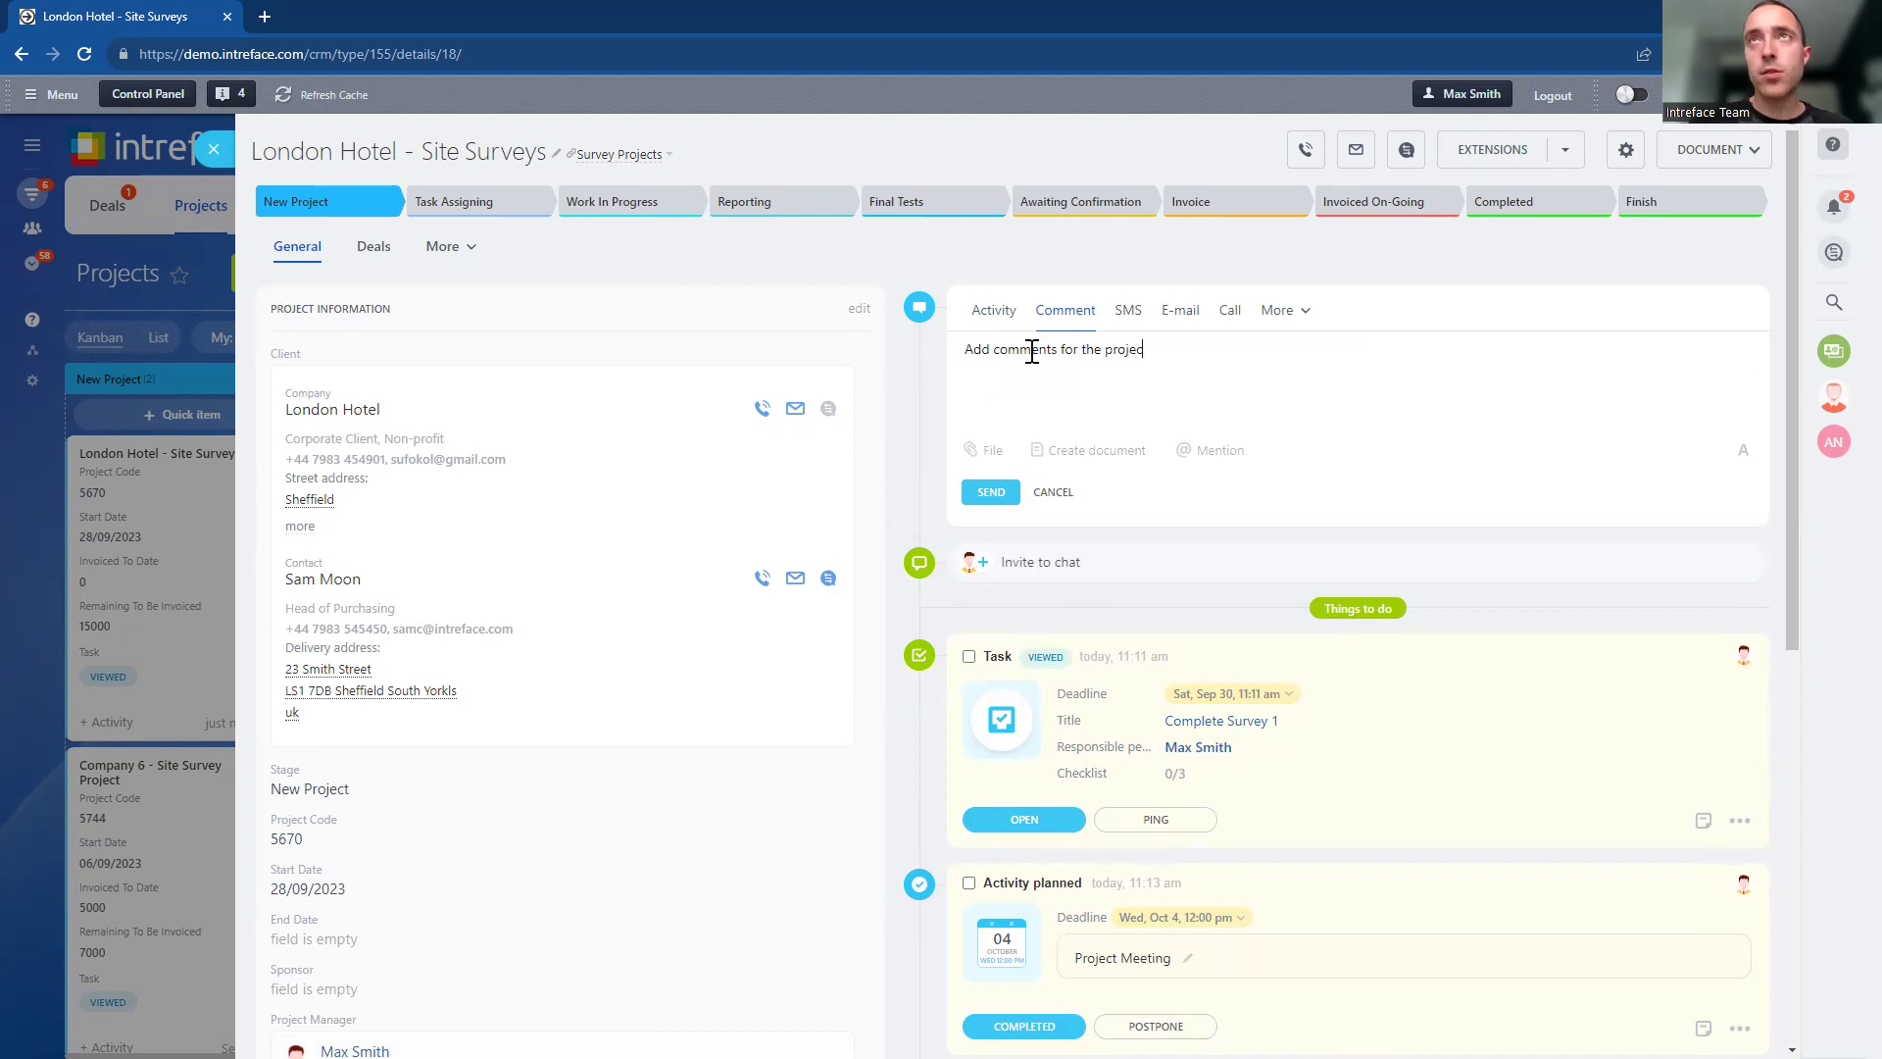
pyautogui.write('t @')
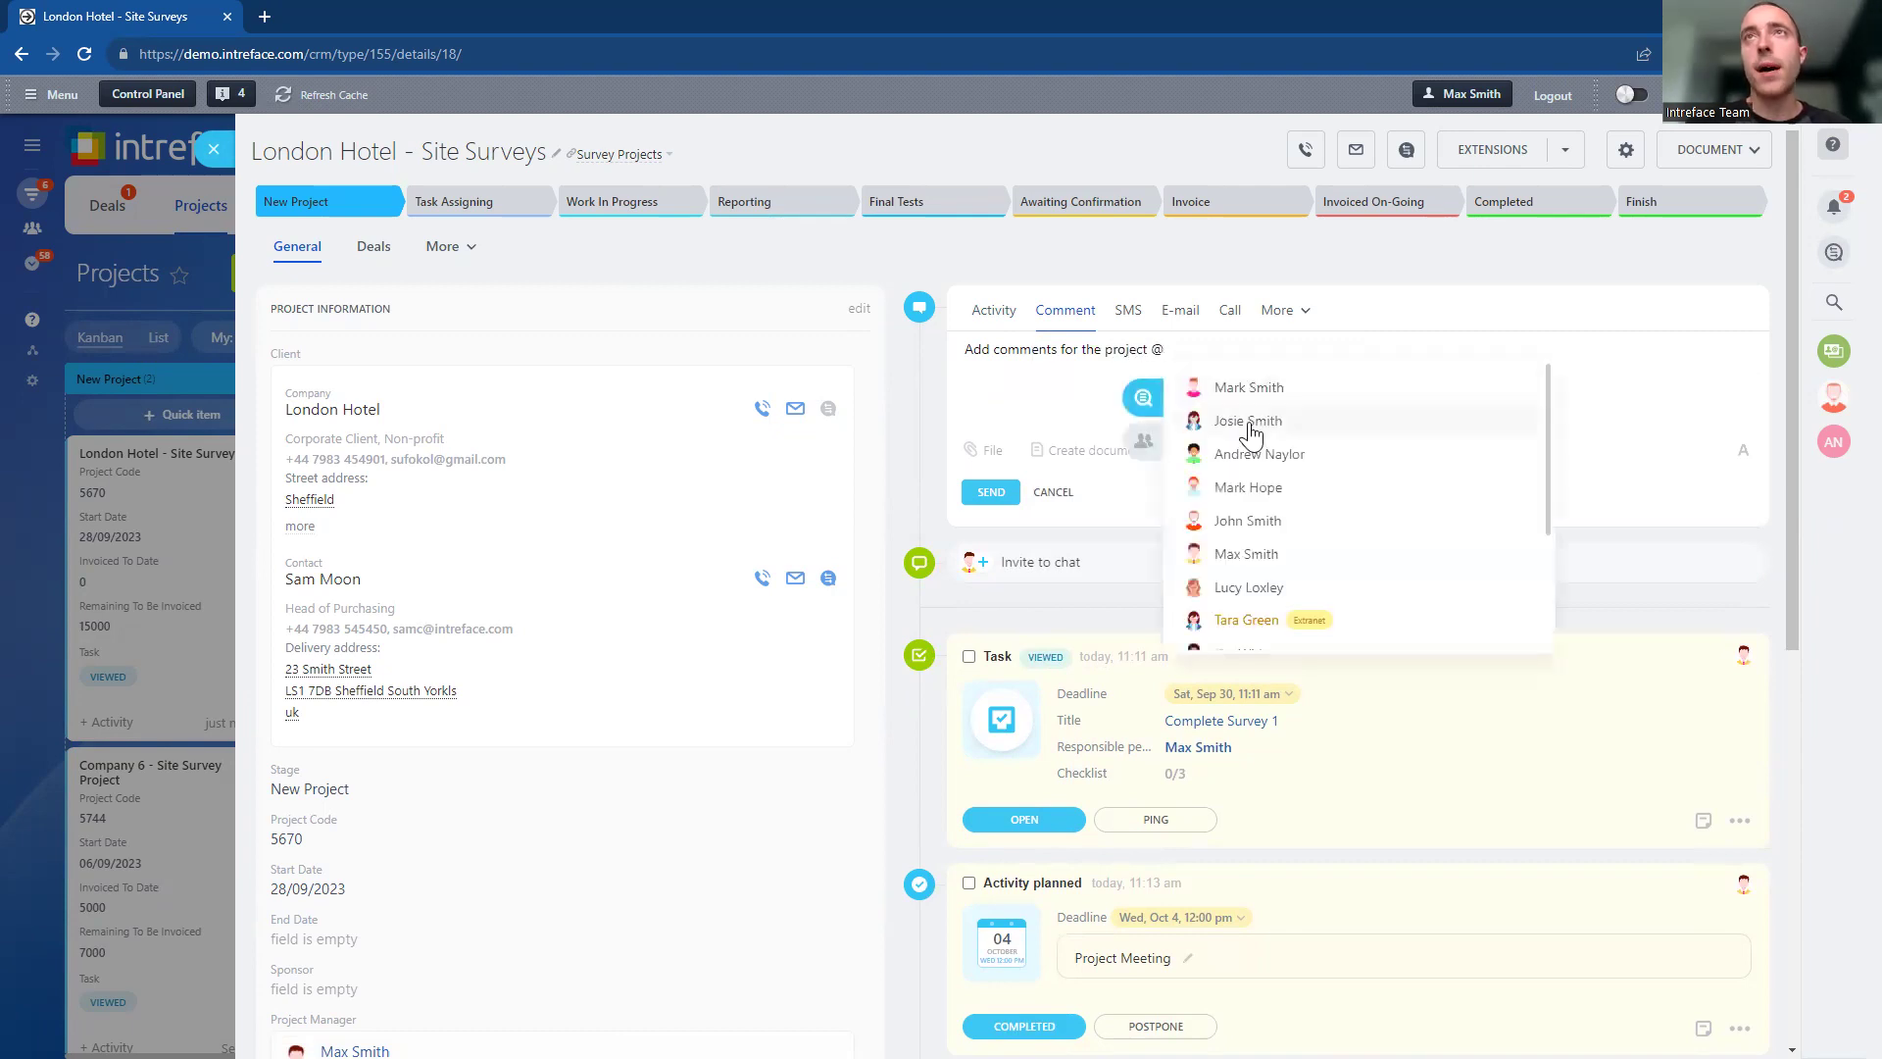
pyautogui.click(1248, 423)
pyautogui.click(990, 492)
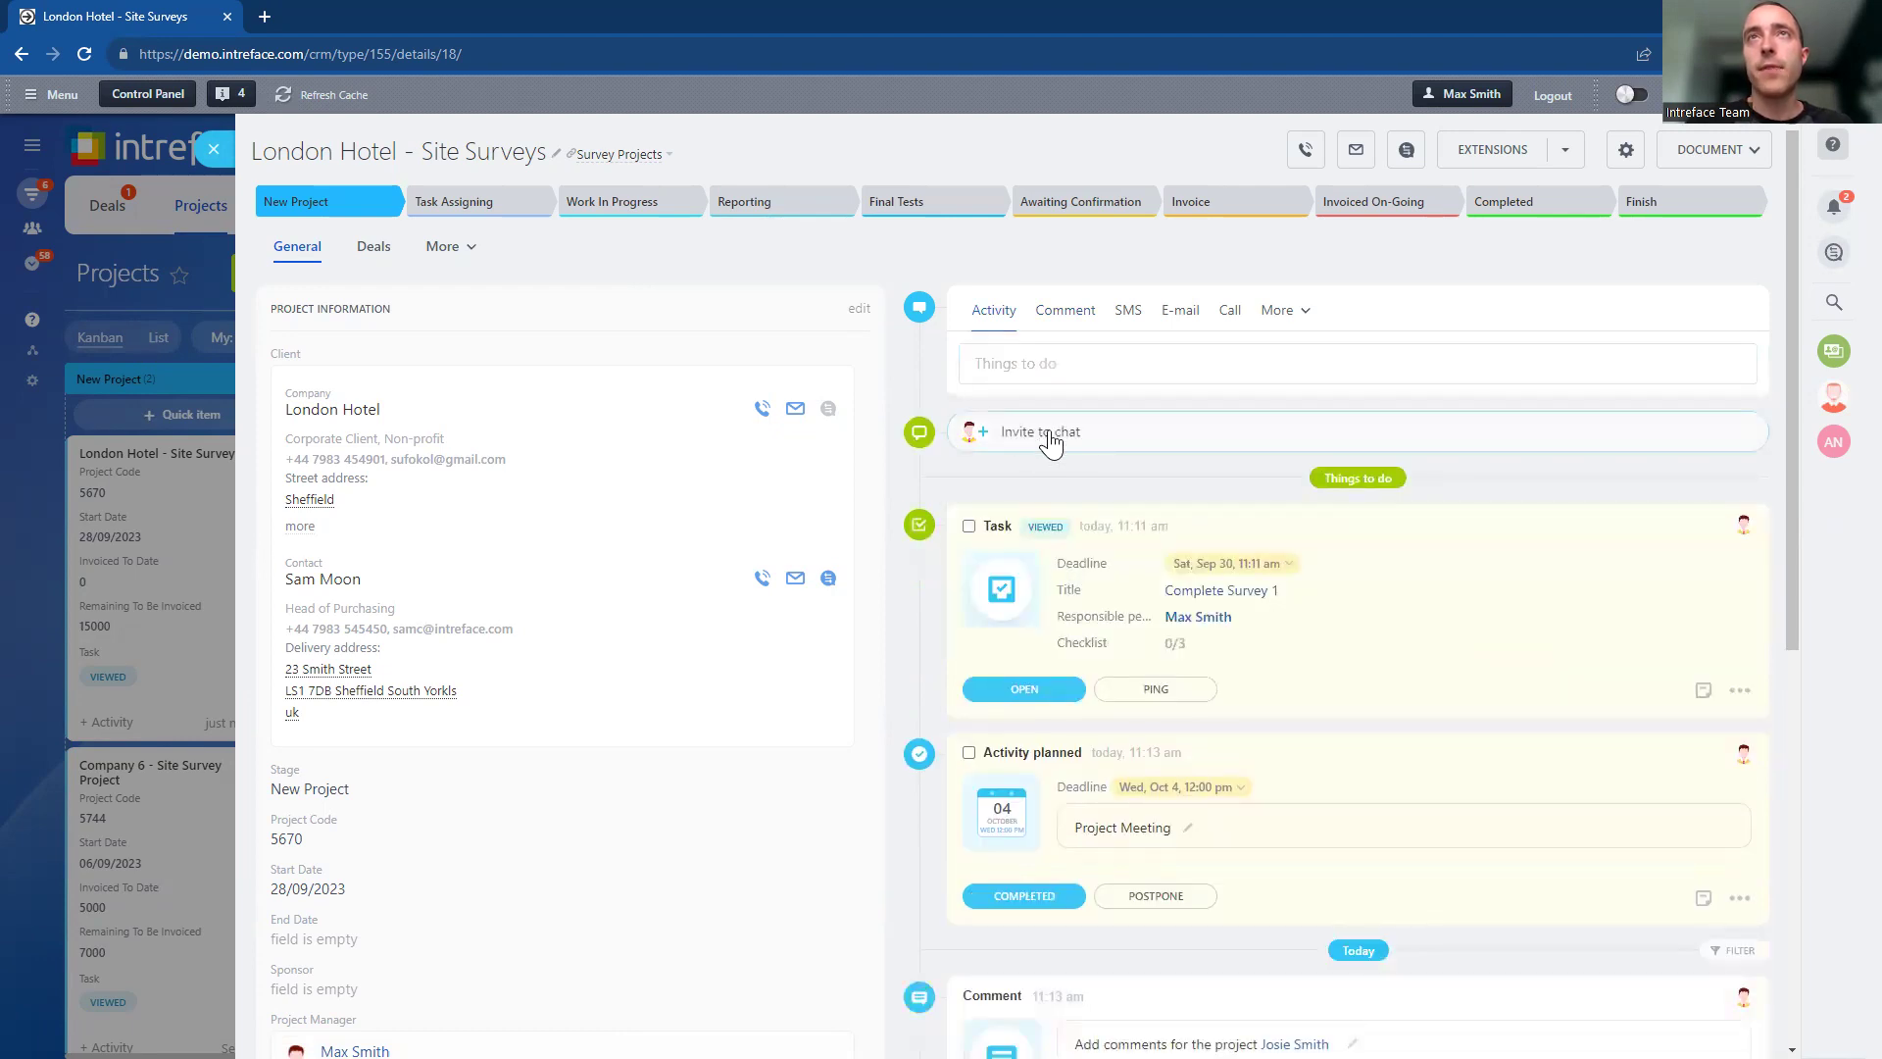
# Step: Start a London Hotel - Site Surveys project chat, then close the chat and the project
pyautogui.click(1047, 436)
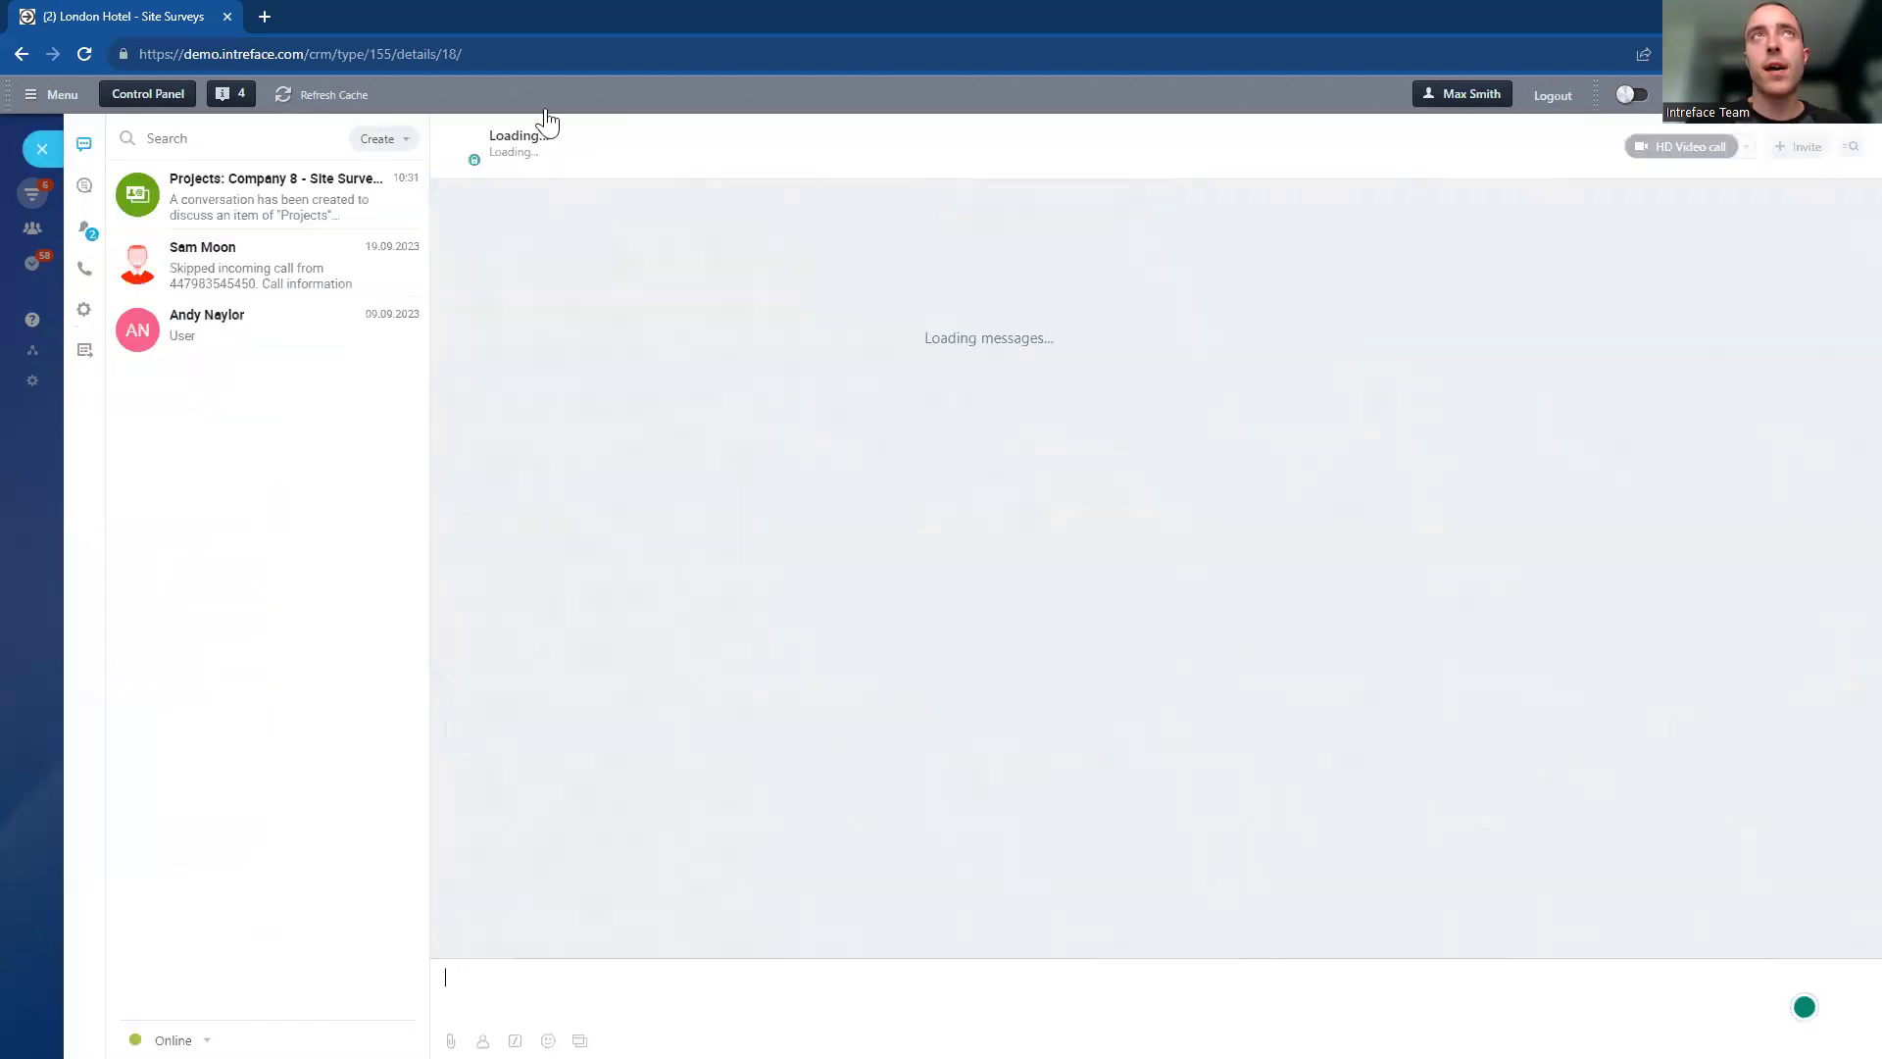
pyautogui.click(42, 152)
pyautogui.click(214, 151)
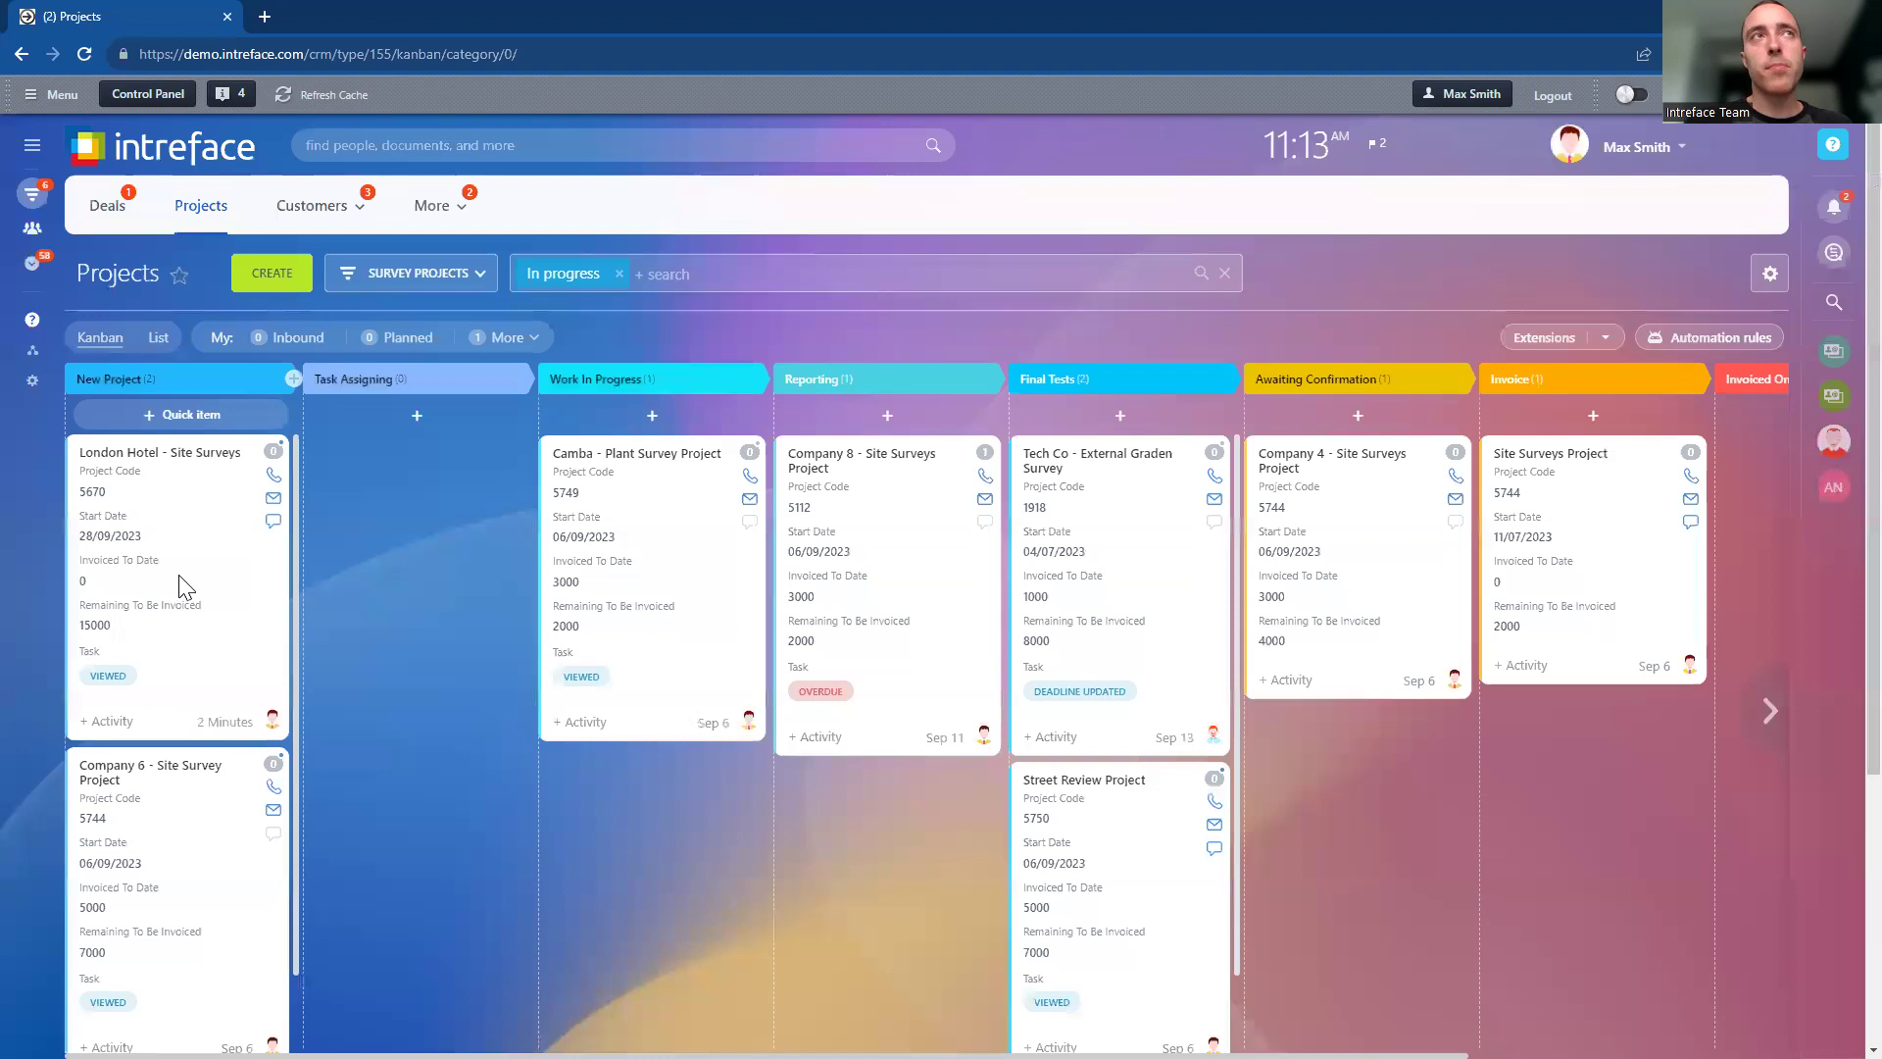
pyautogui.moveTo(189, 555); pyautogui.dragTo(341, 497)
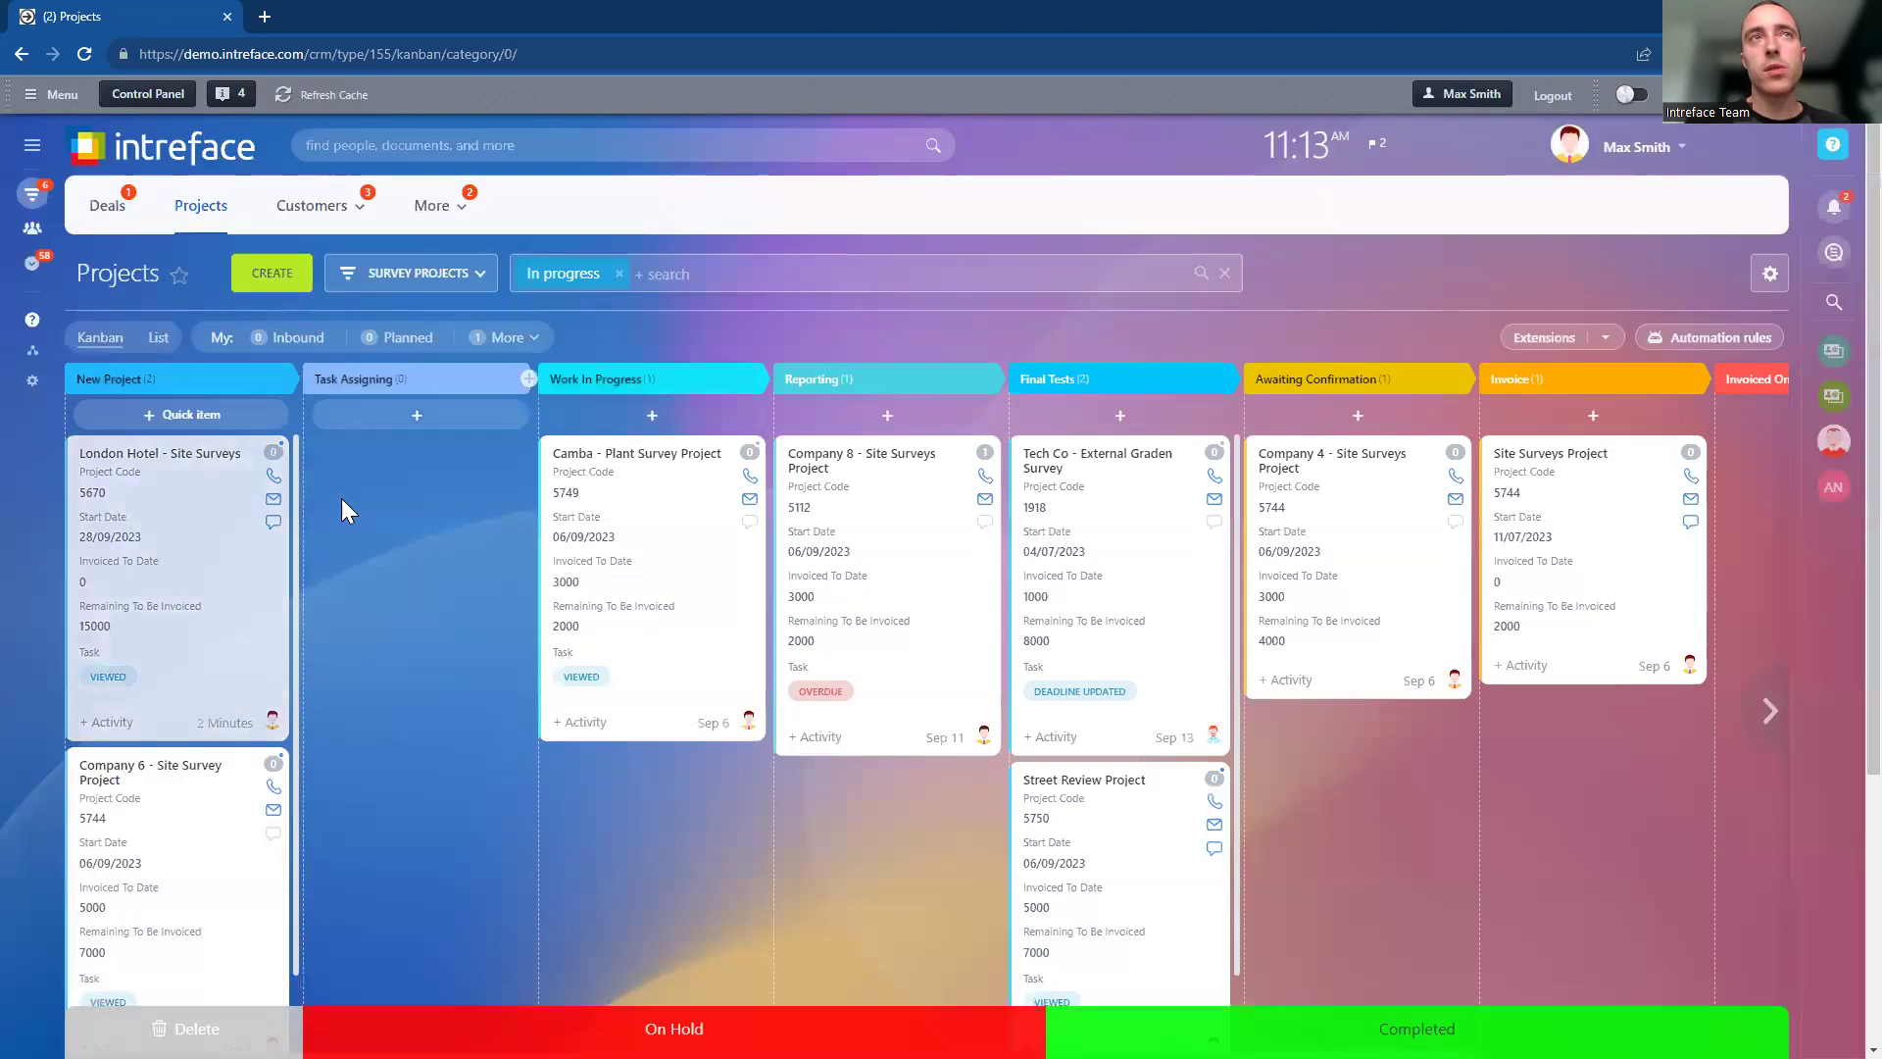
pyautogui.click(1111, 456)
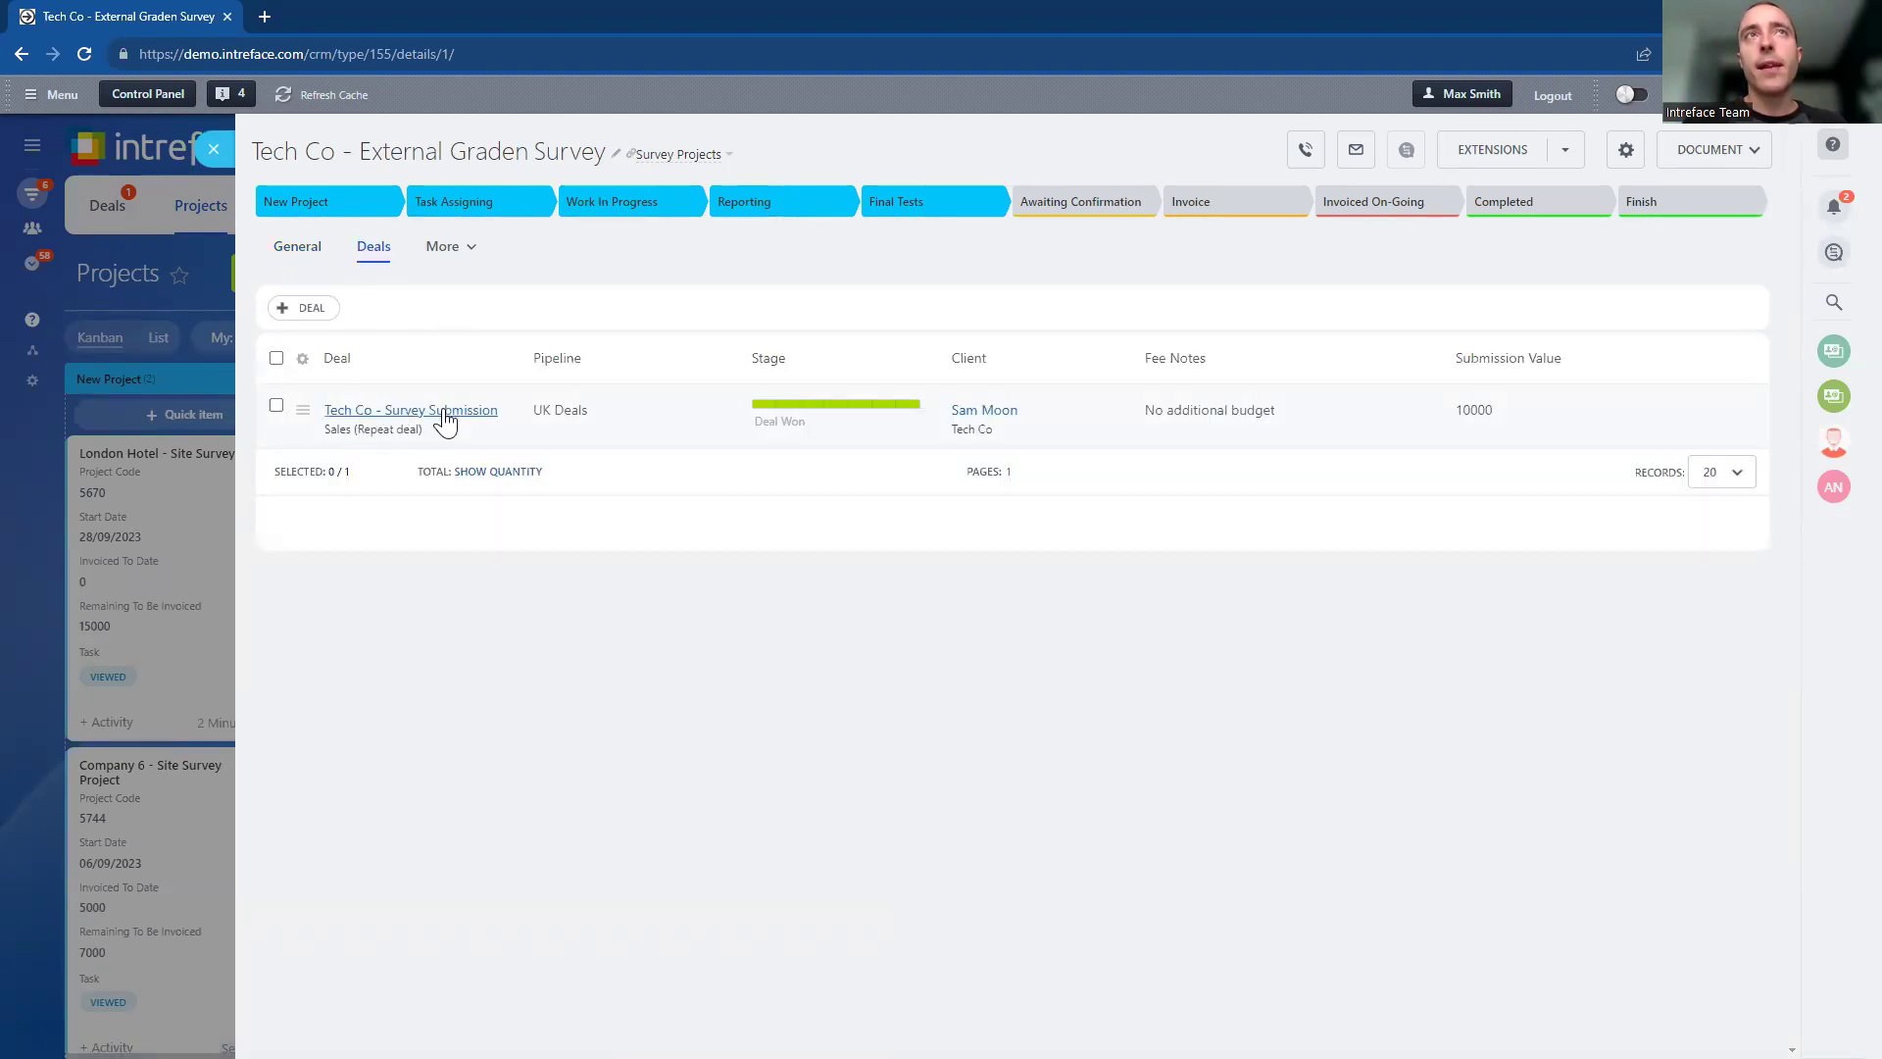
pyautogui.doubleClick(420, 410)
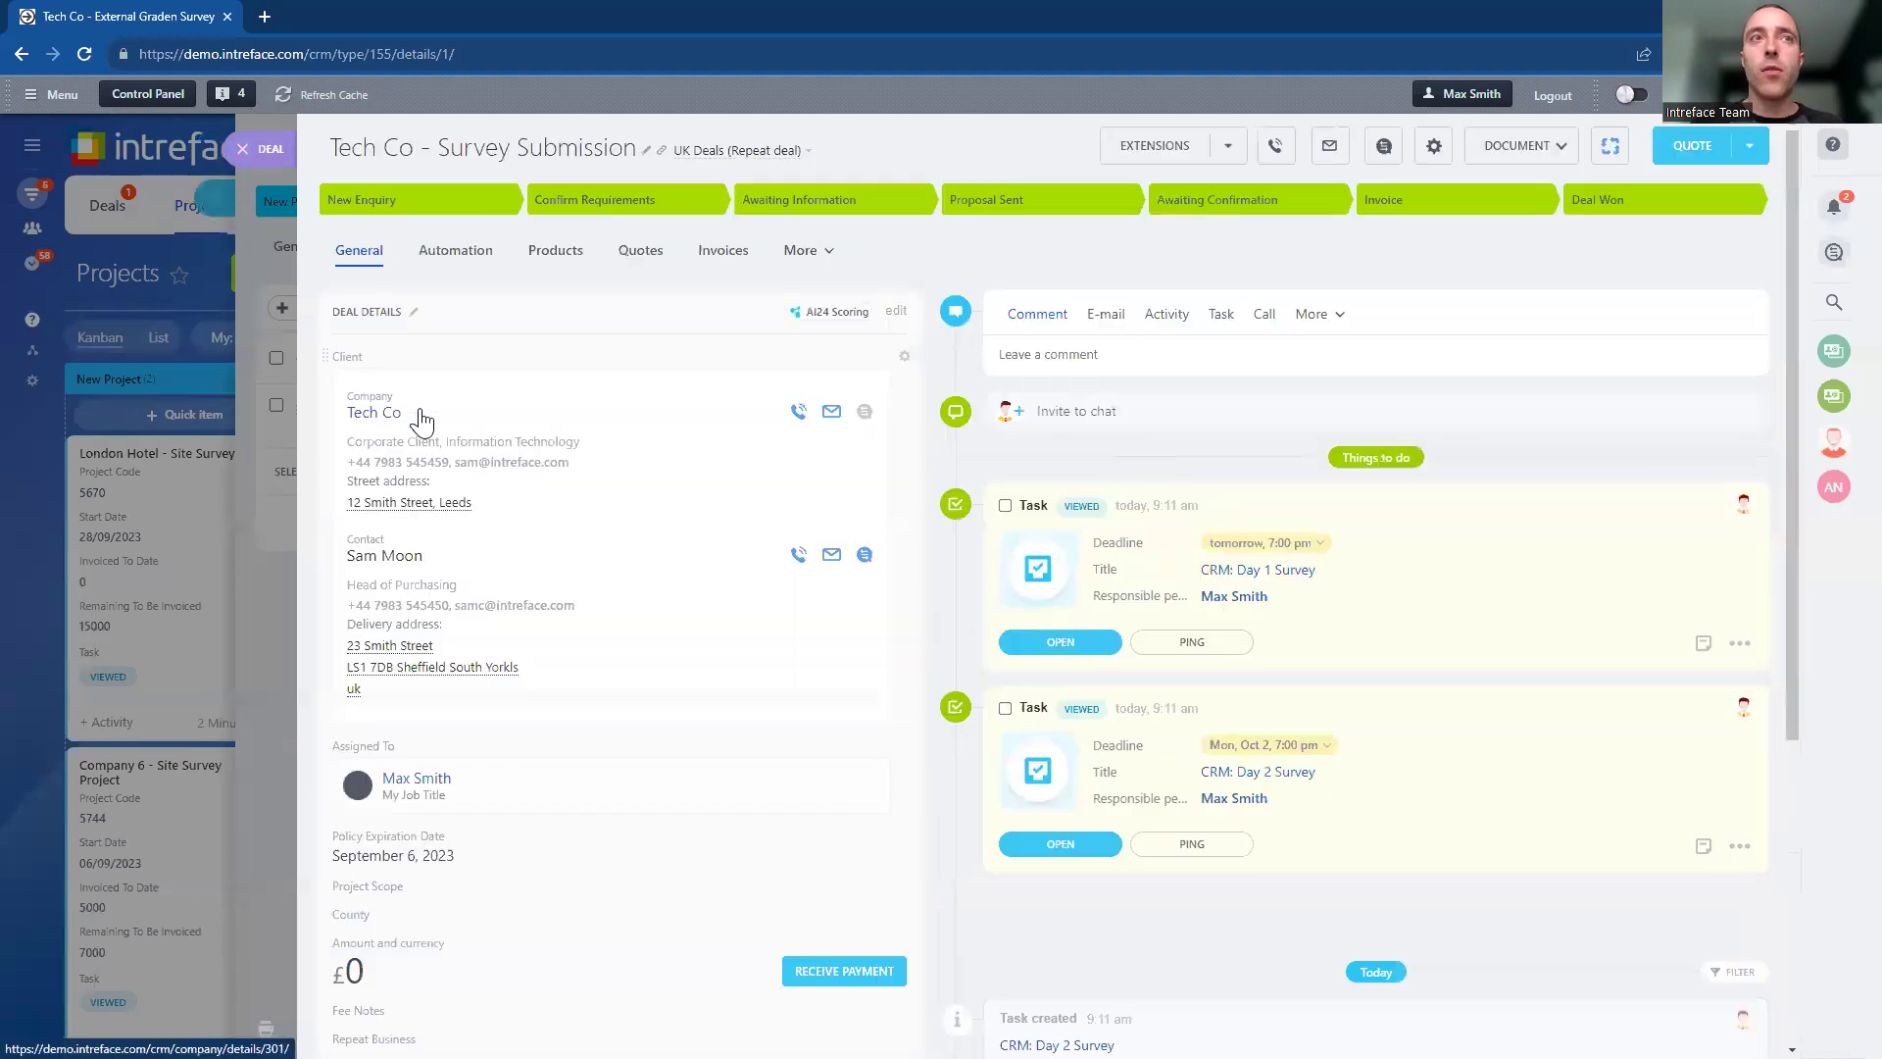
pyautogui.click(243, 154)
pyautogui.click(211, 154)
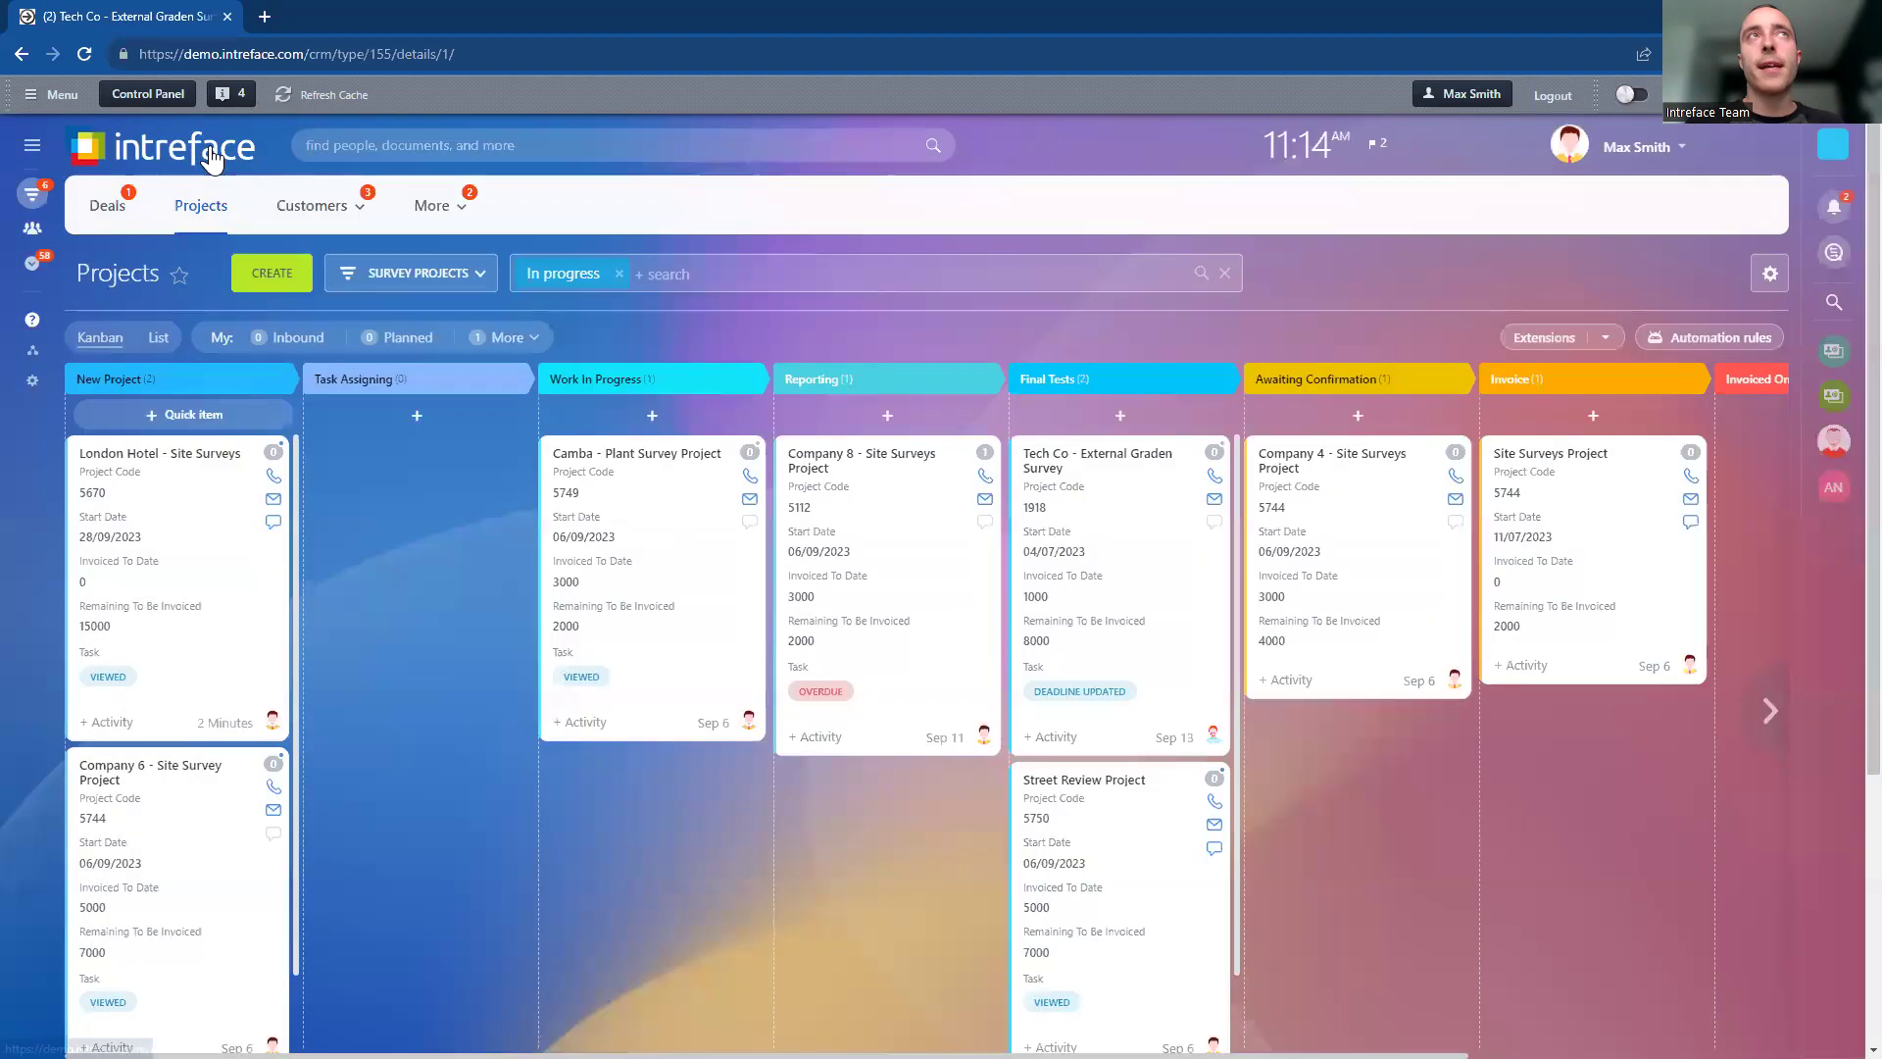
pyautogui.click(786, 278)
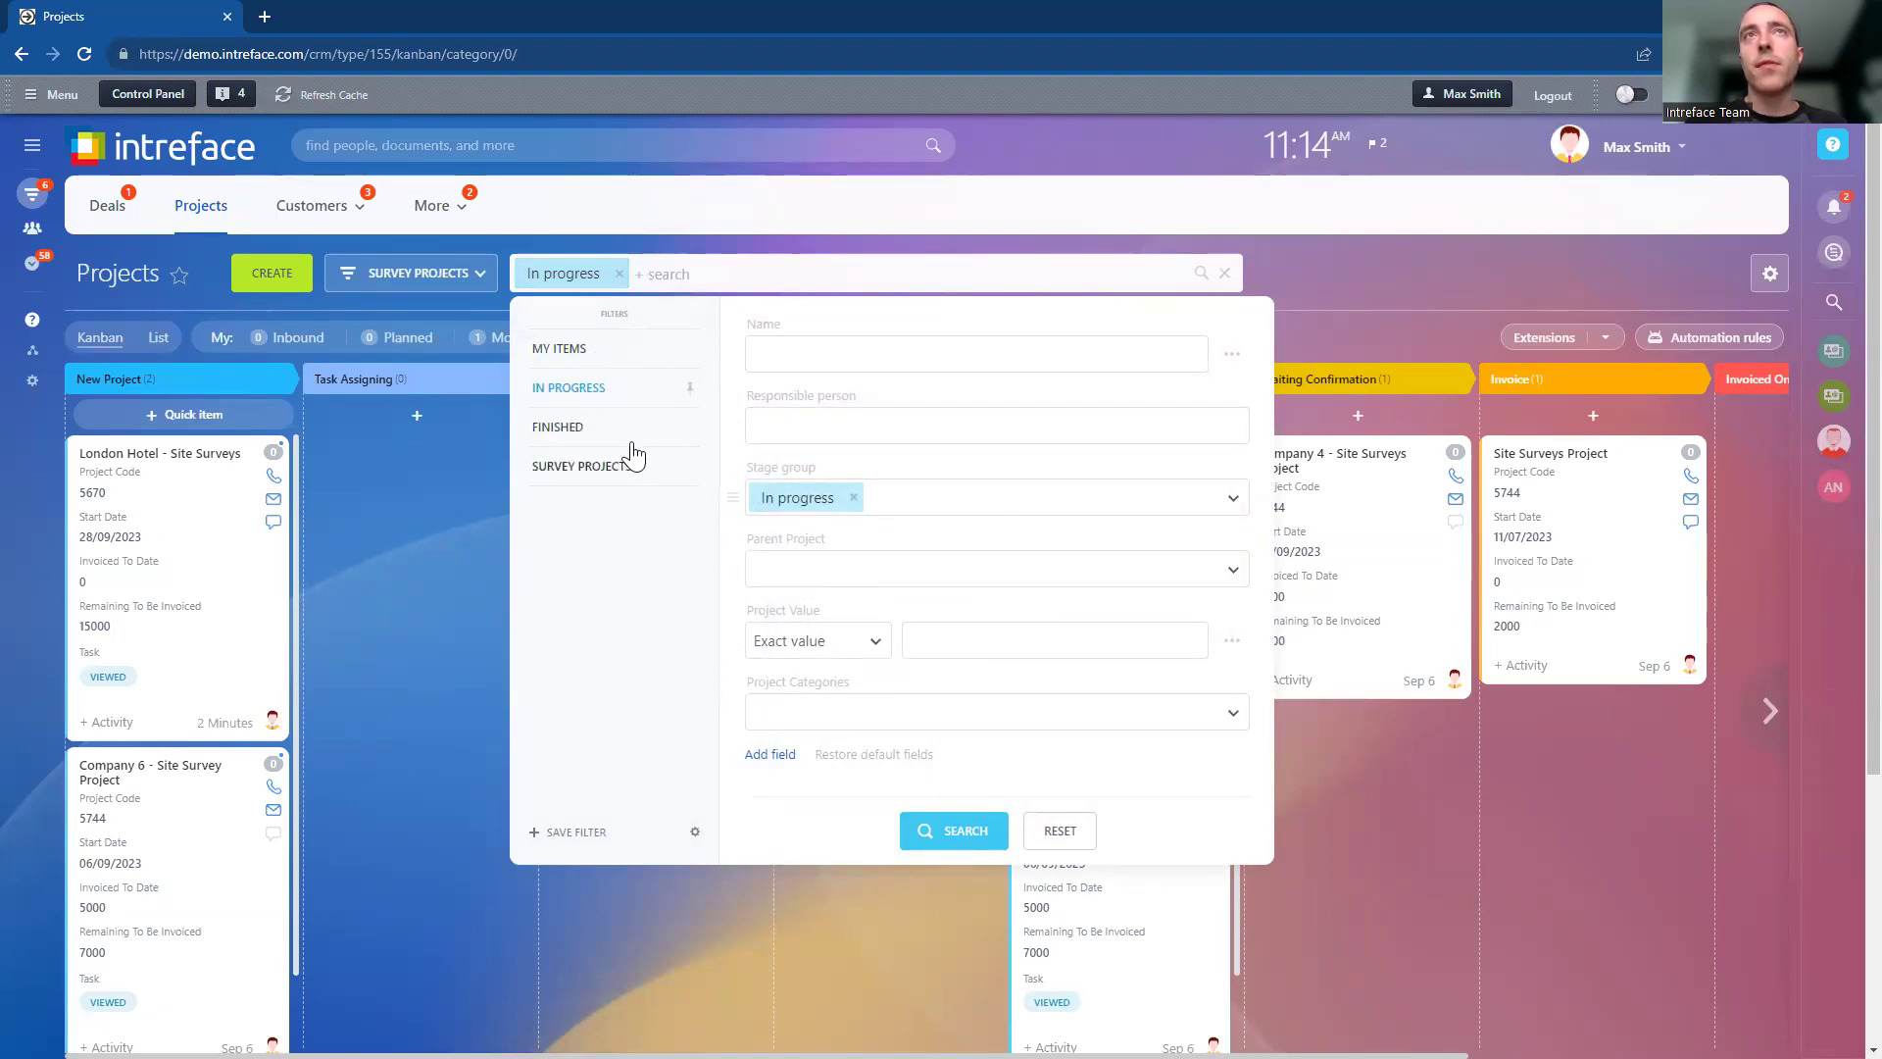
pyautogui.click(800, 415)
pyautogui.click(827, 579)
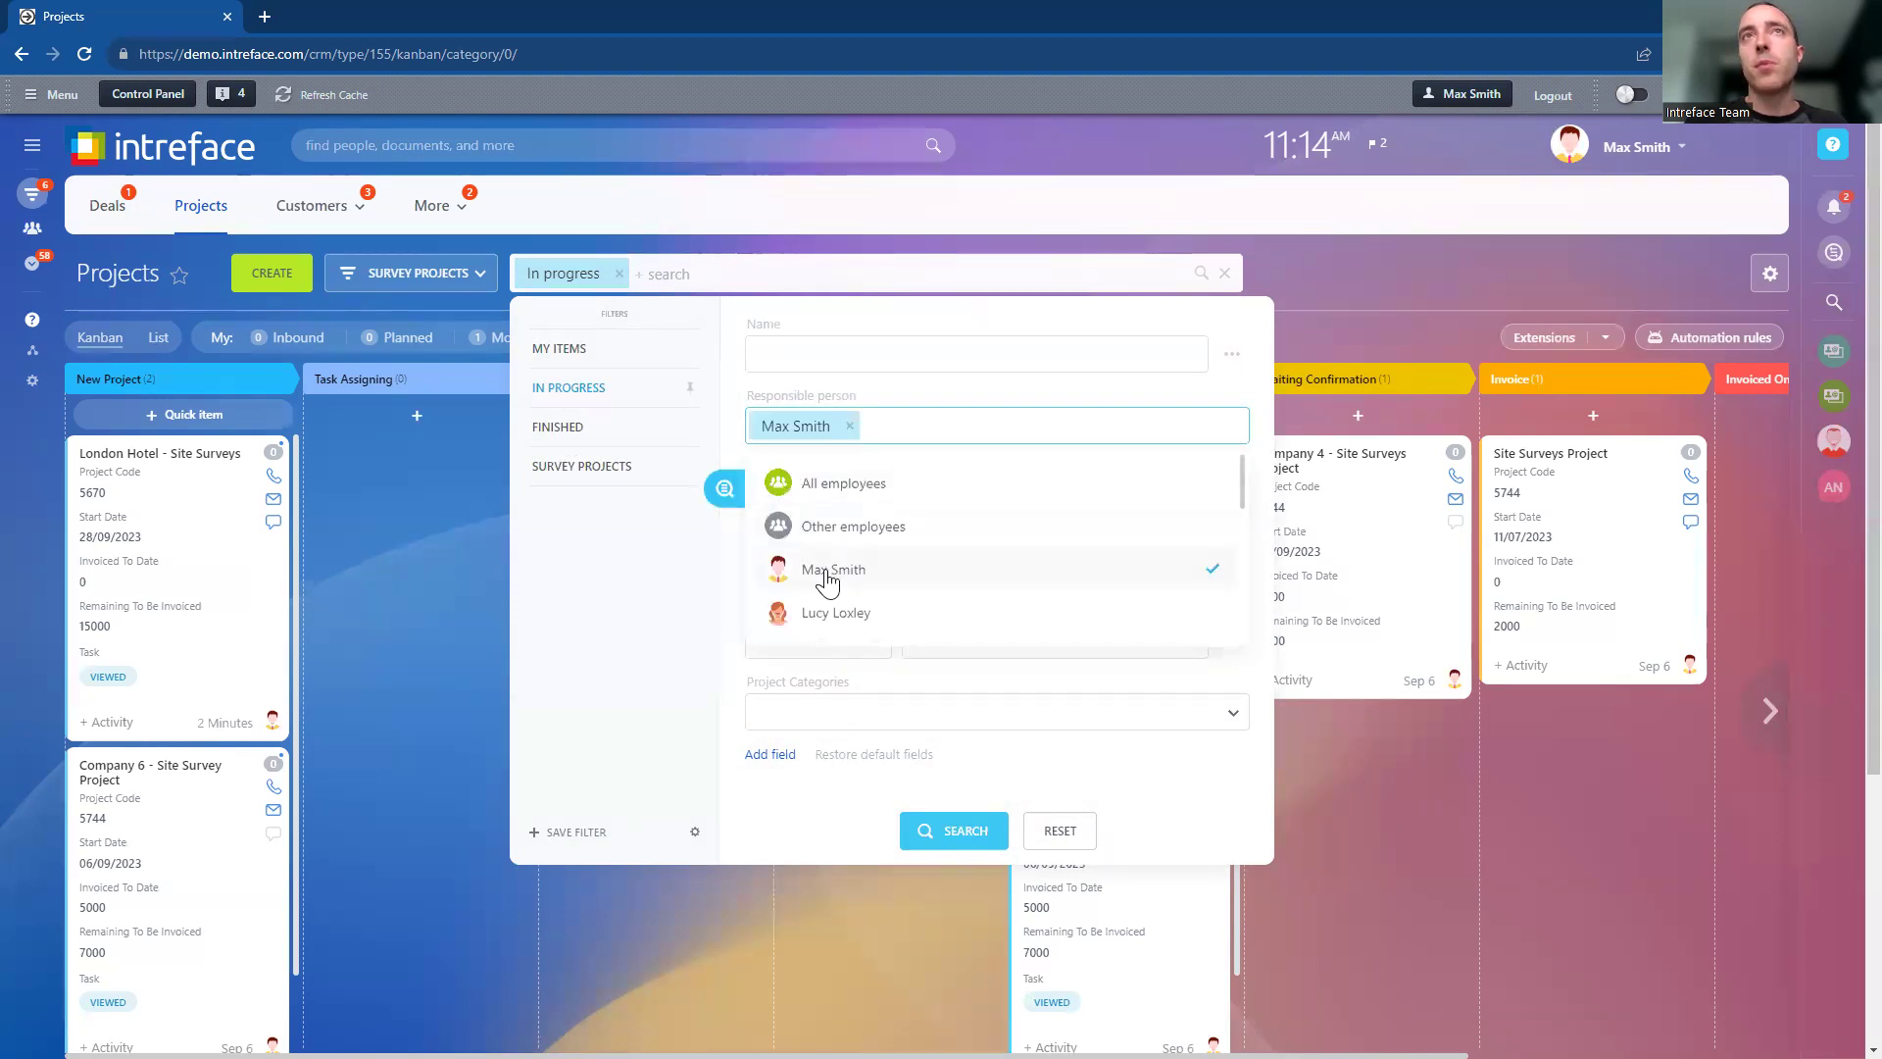
pyautogui.click(953, 845)
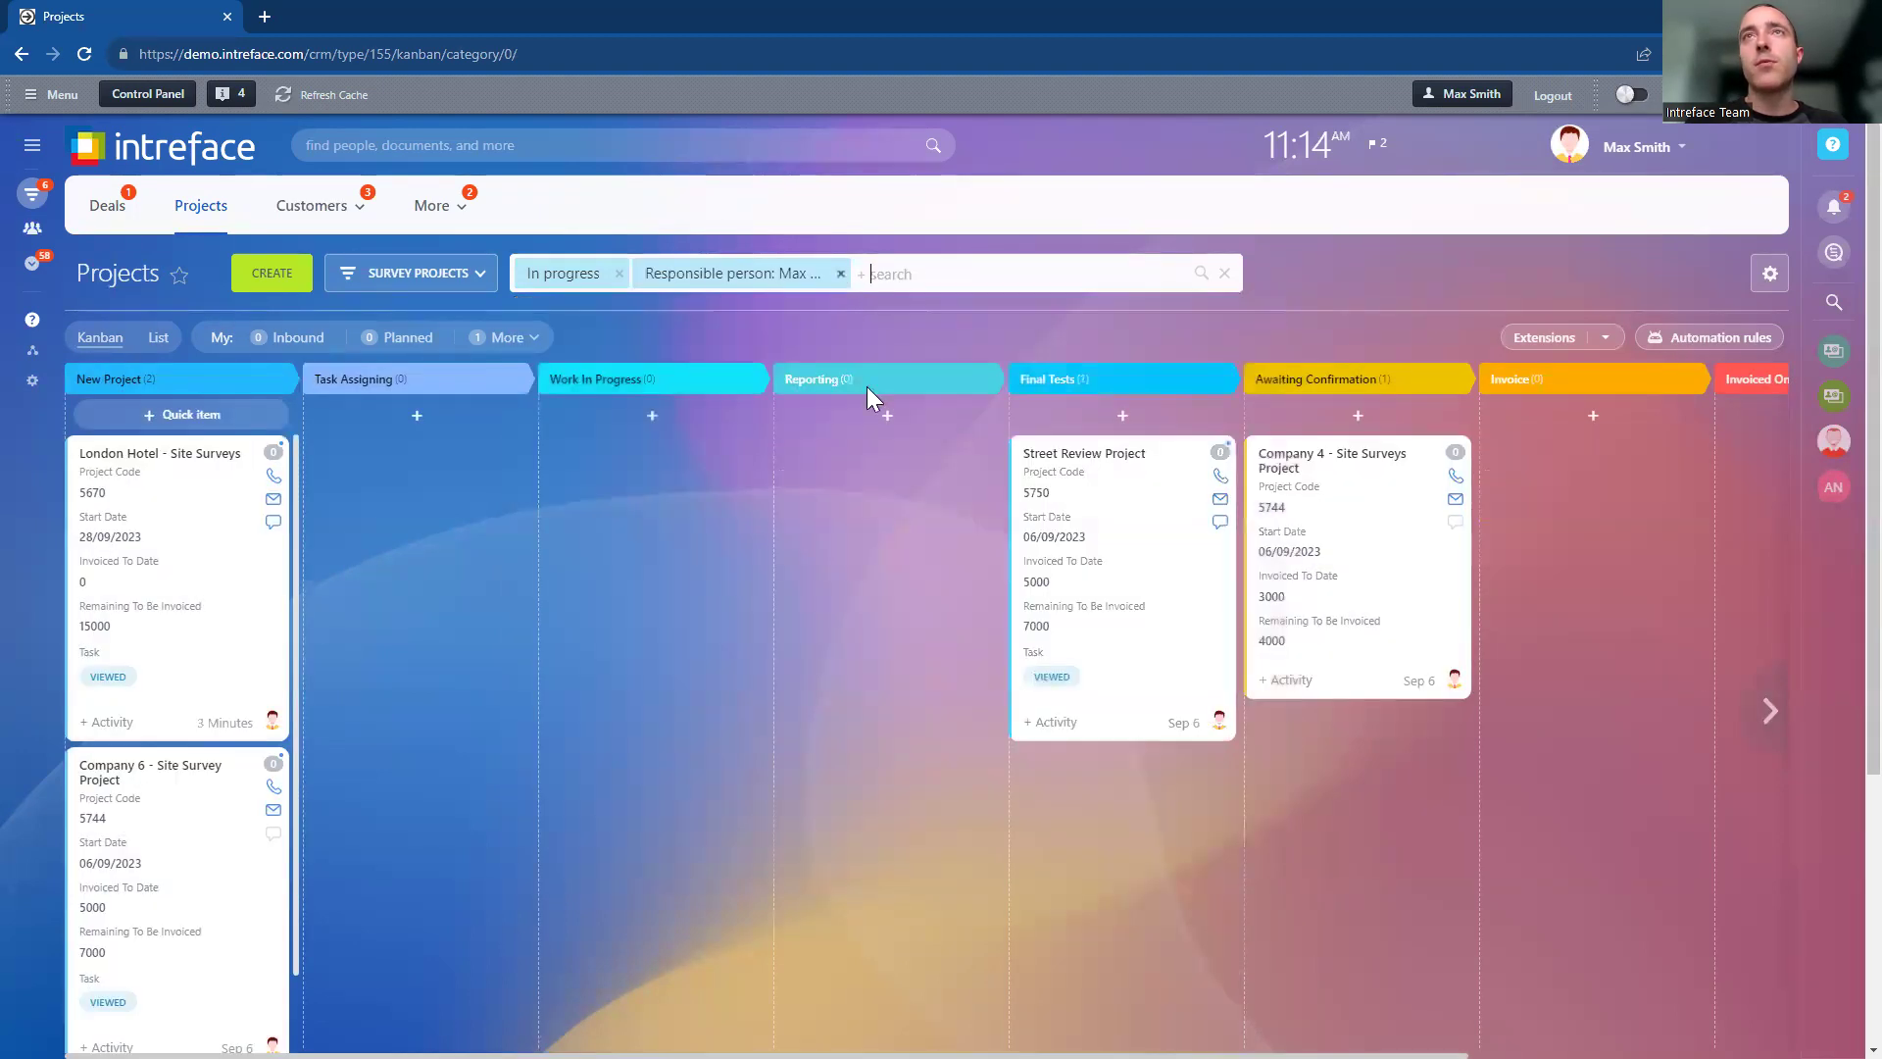
pyautogui.click(840, 275)
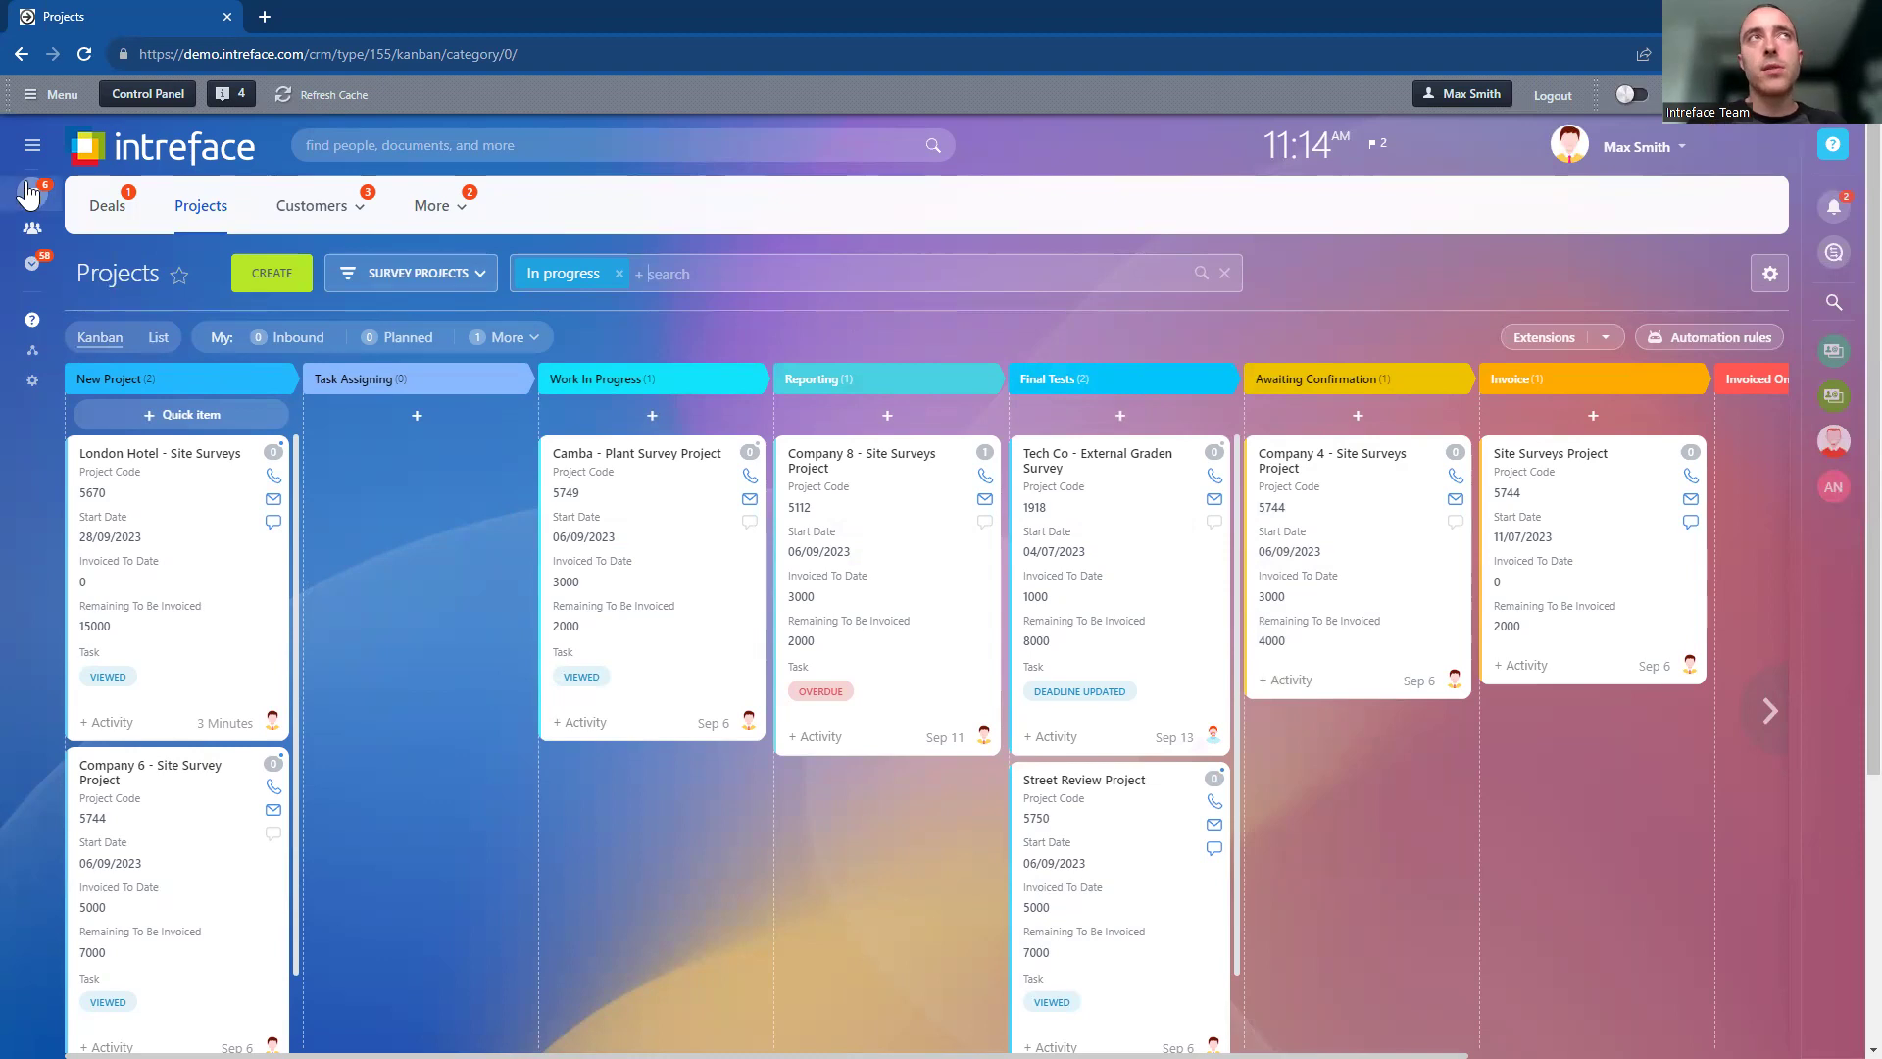
# Step: In the London Hotel Survey Project's Tree Surveys task, tick Day 2 Survey, then close the task and project
pyautogui.moveTo(32, 196)
pyautogui.click(81, 236)
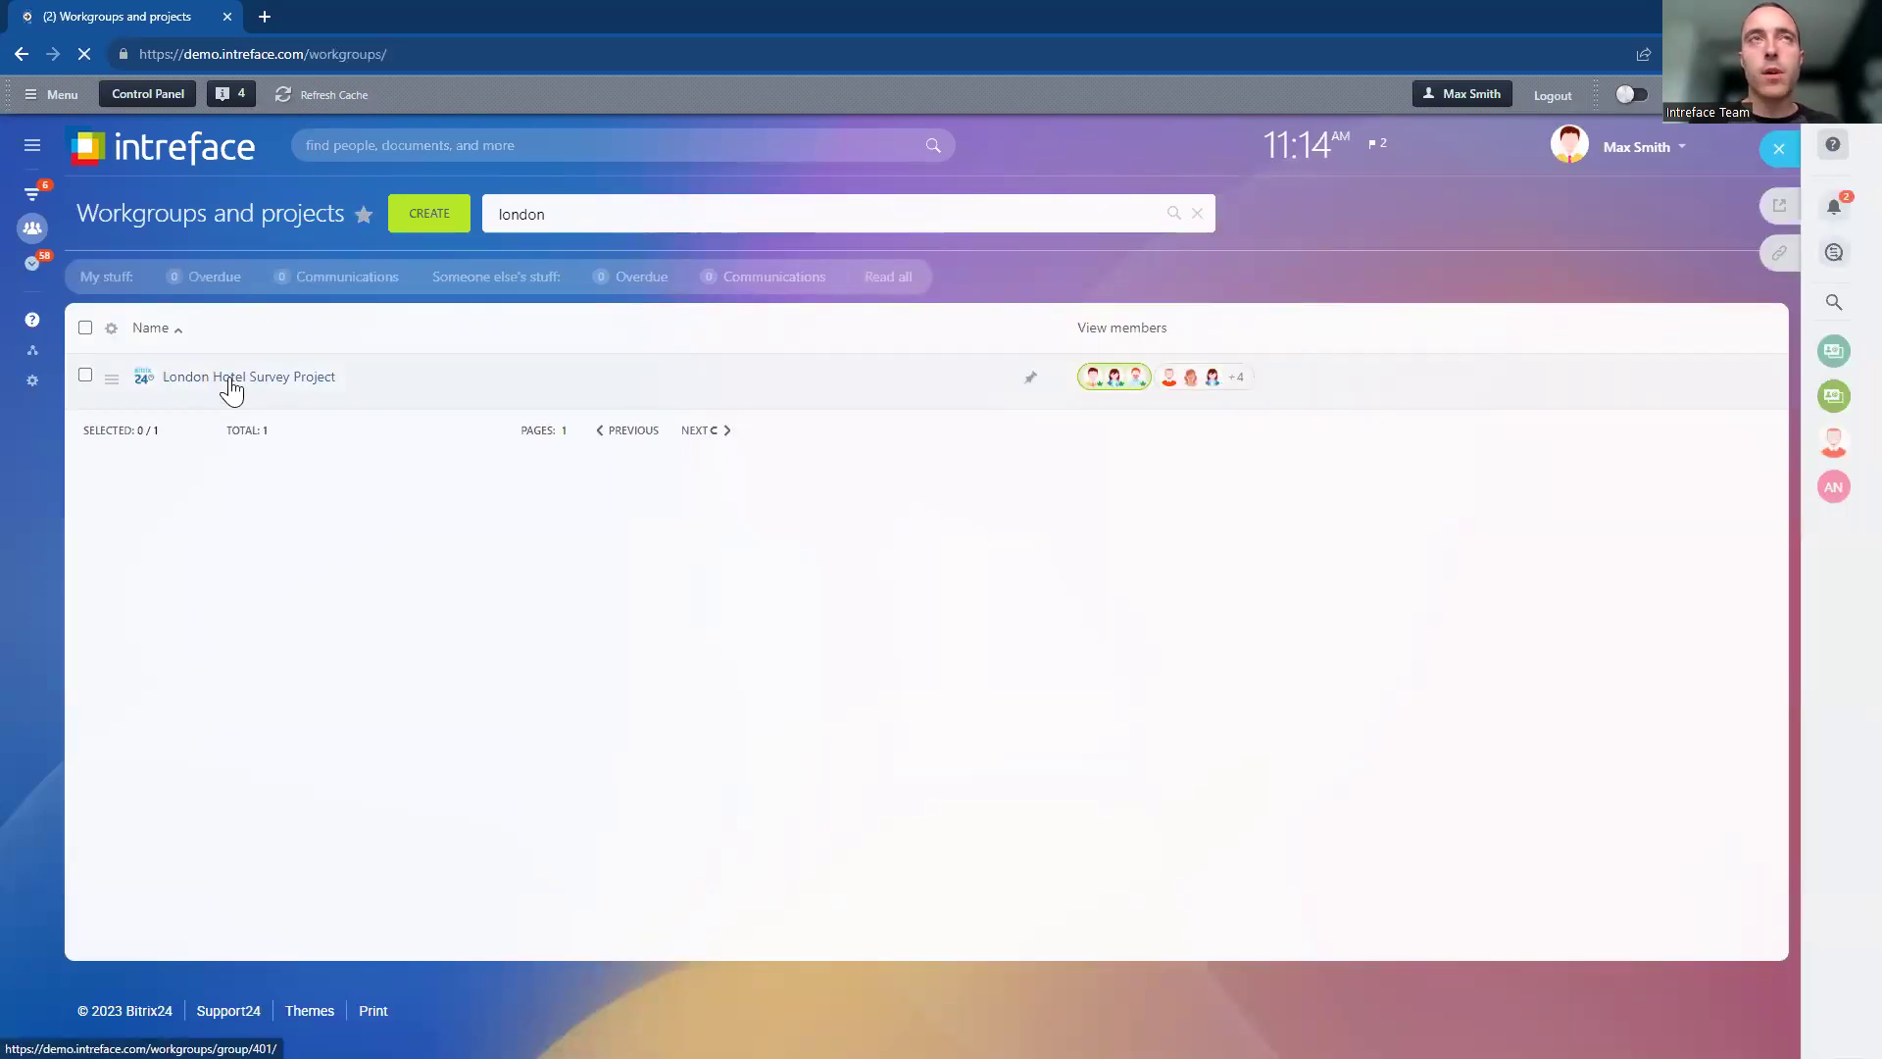
pyautogui.click(230, 382)
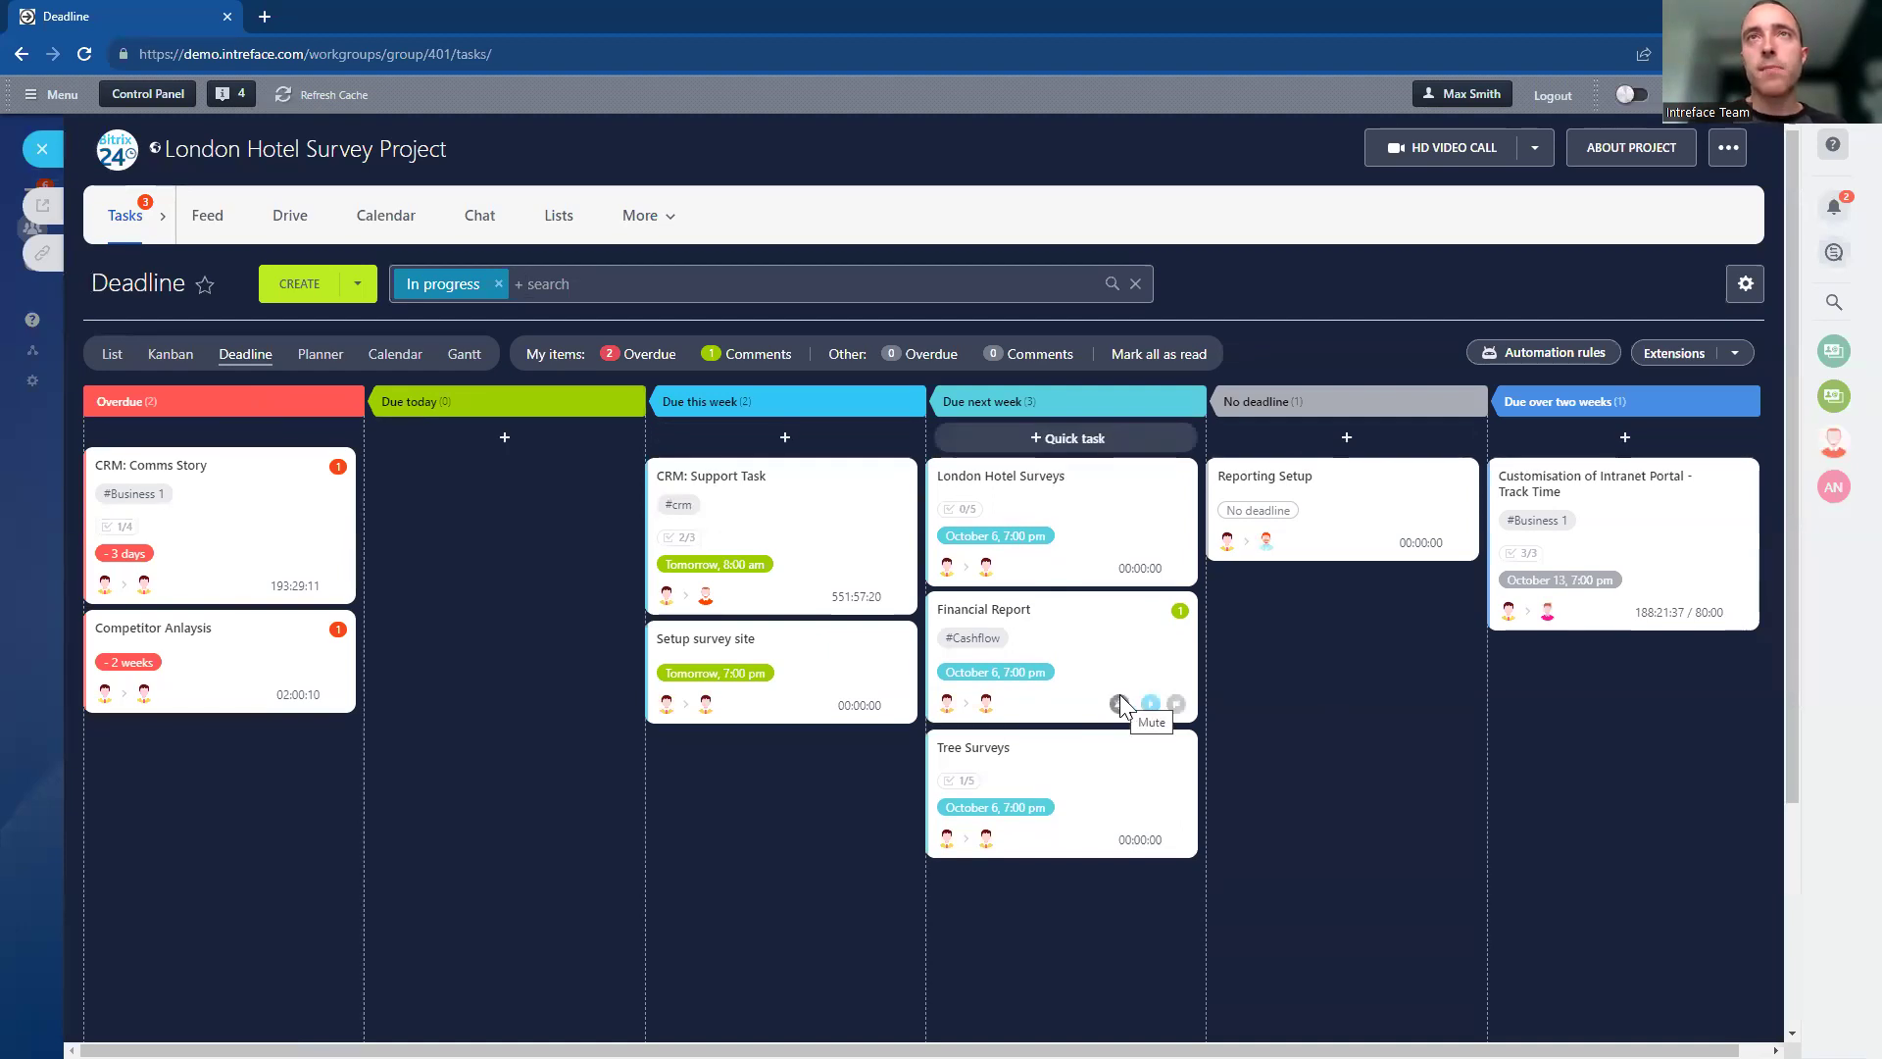
pyautogui.click(983, 752)
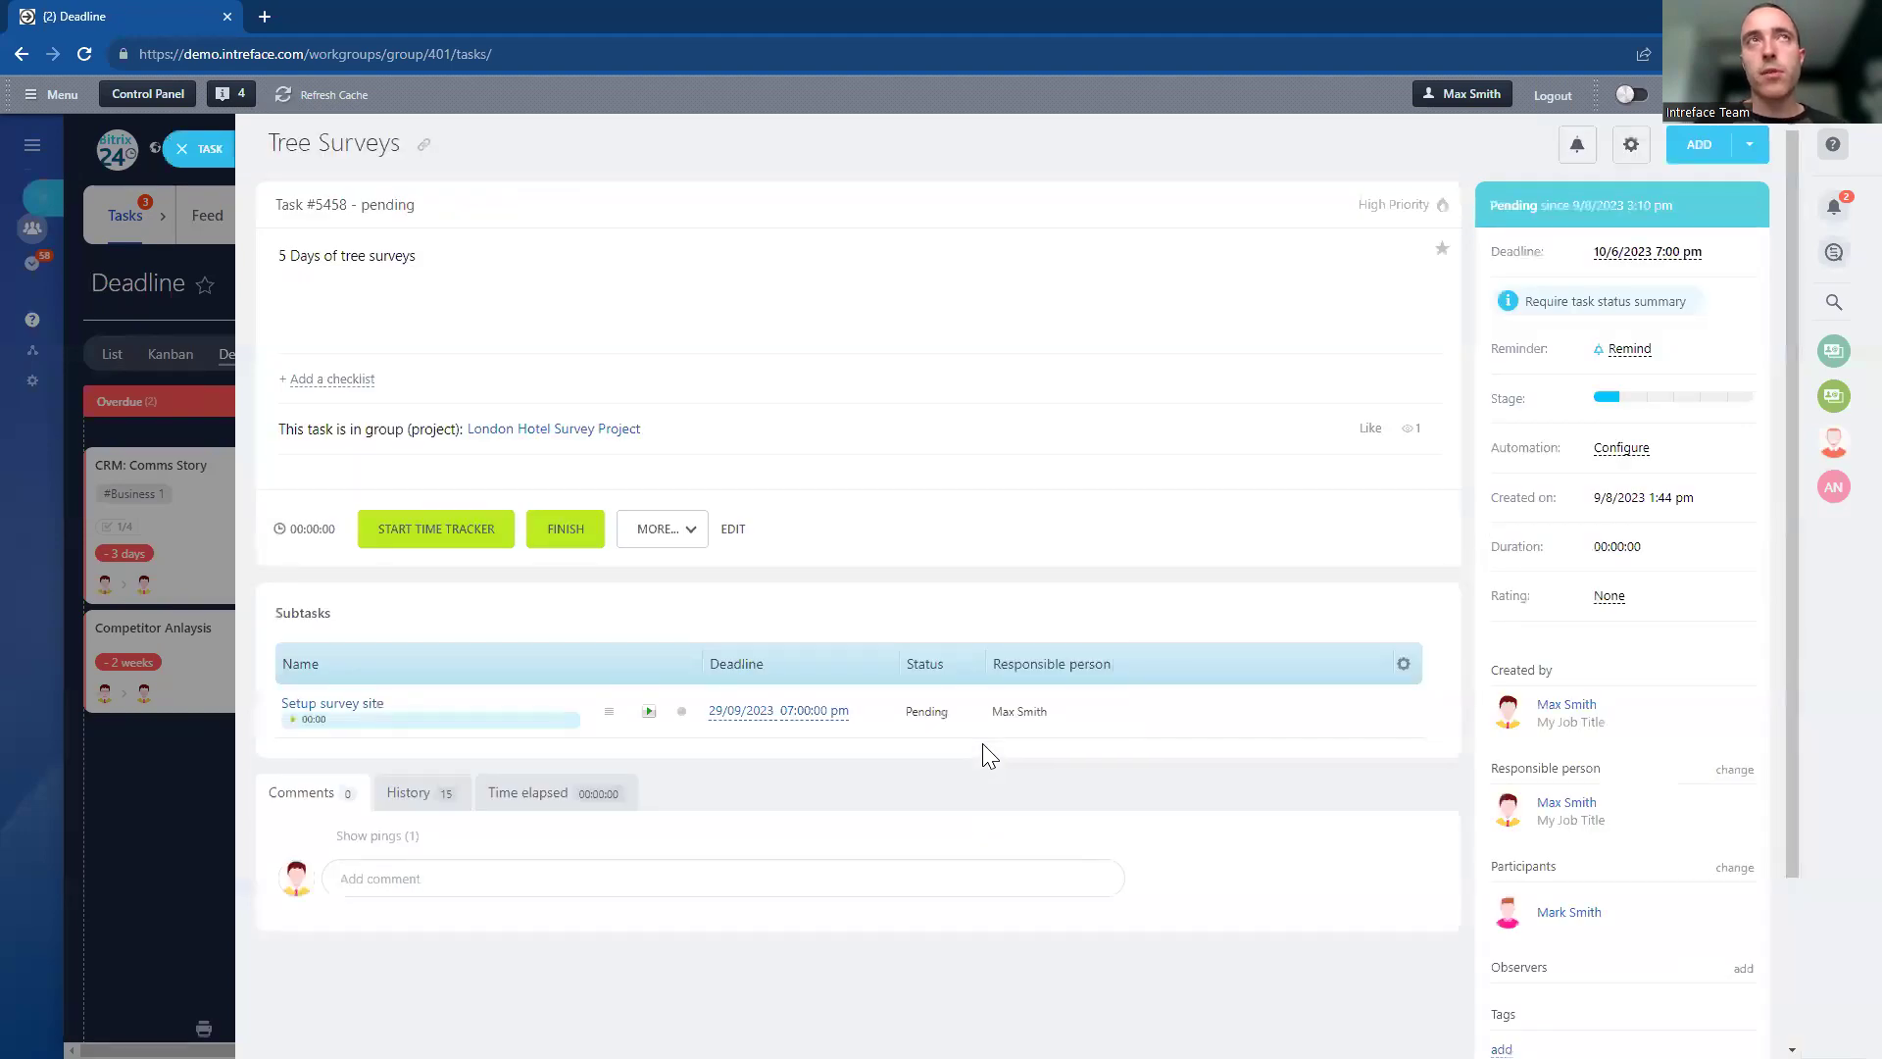
pyautogui.click(310, 514)
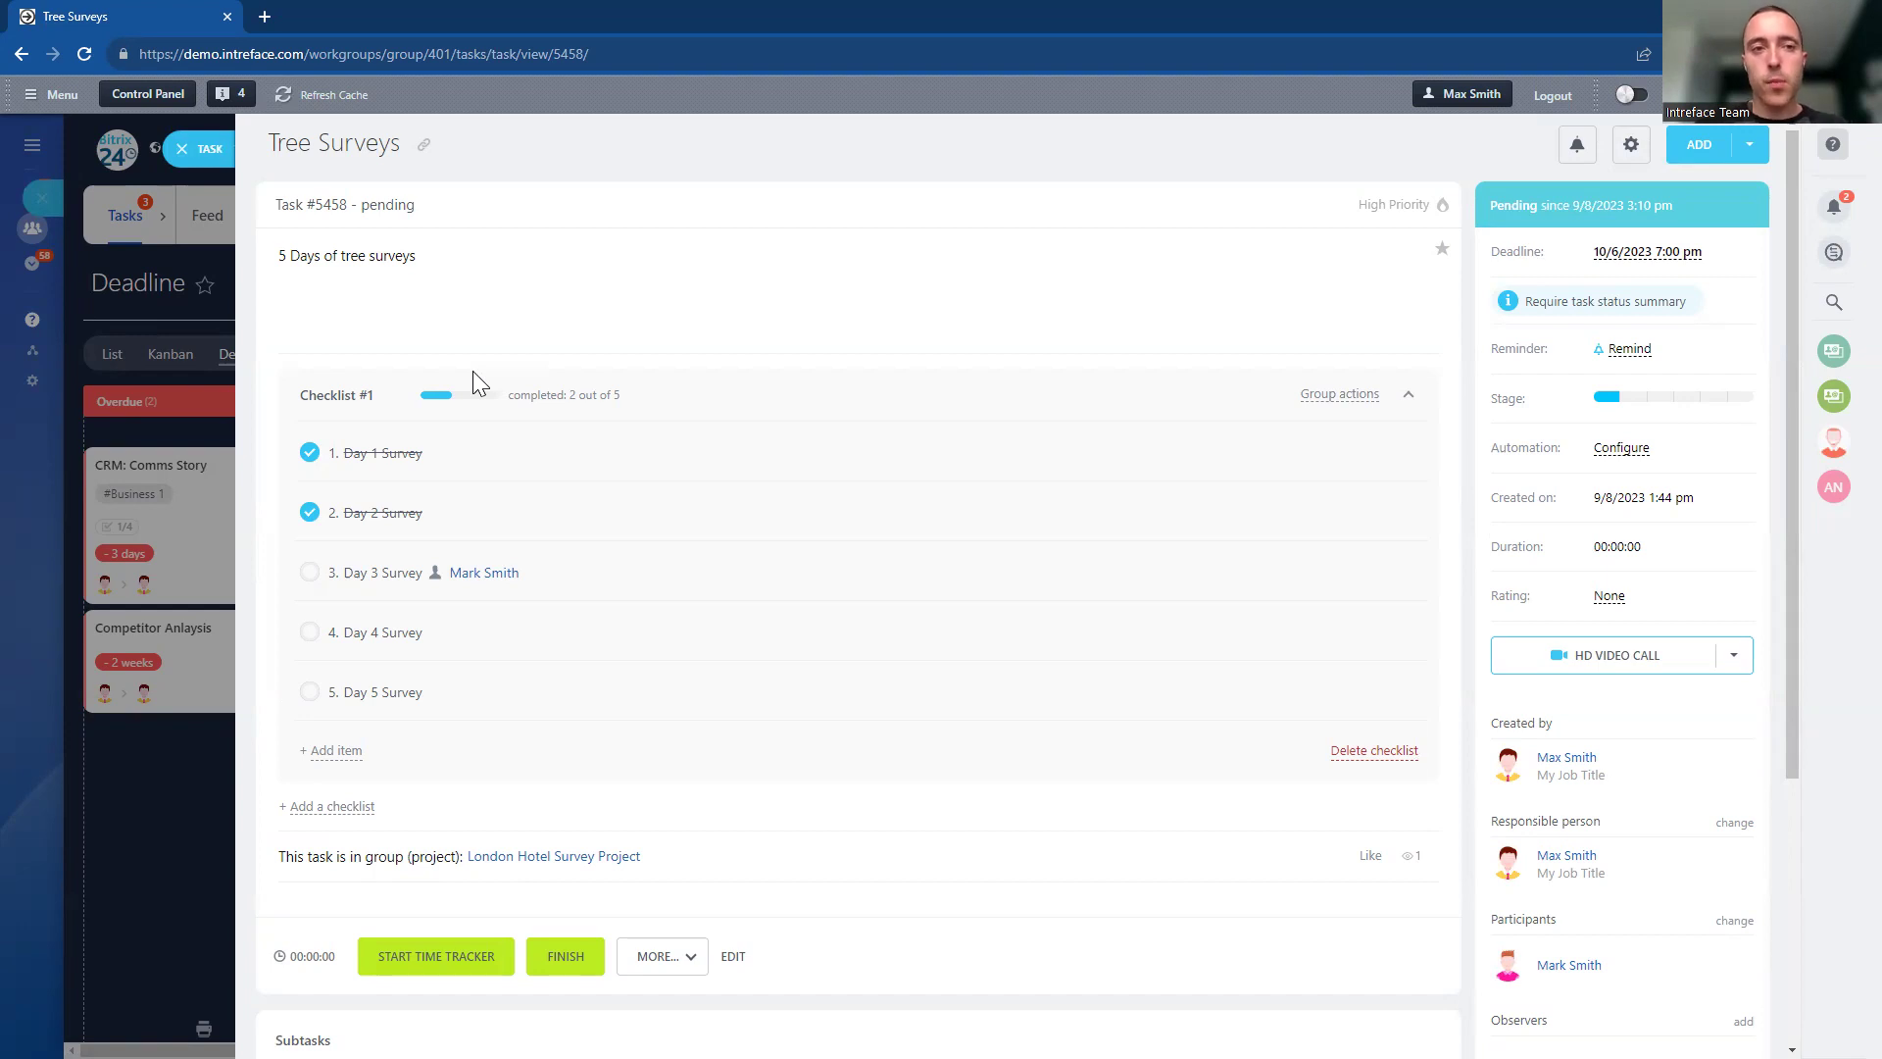
pyautogui.click(183, 149)
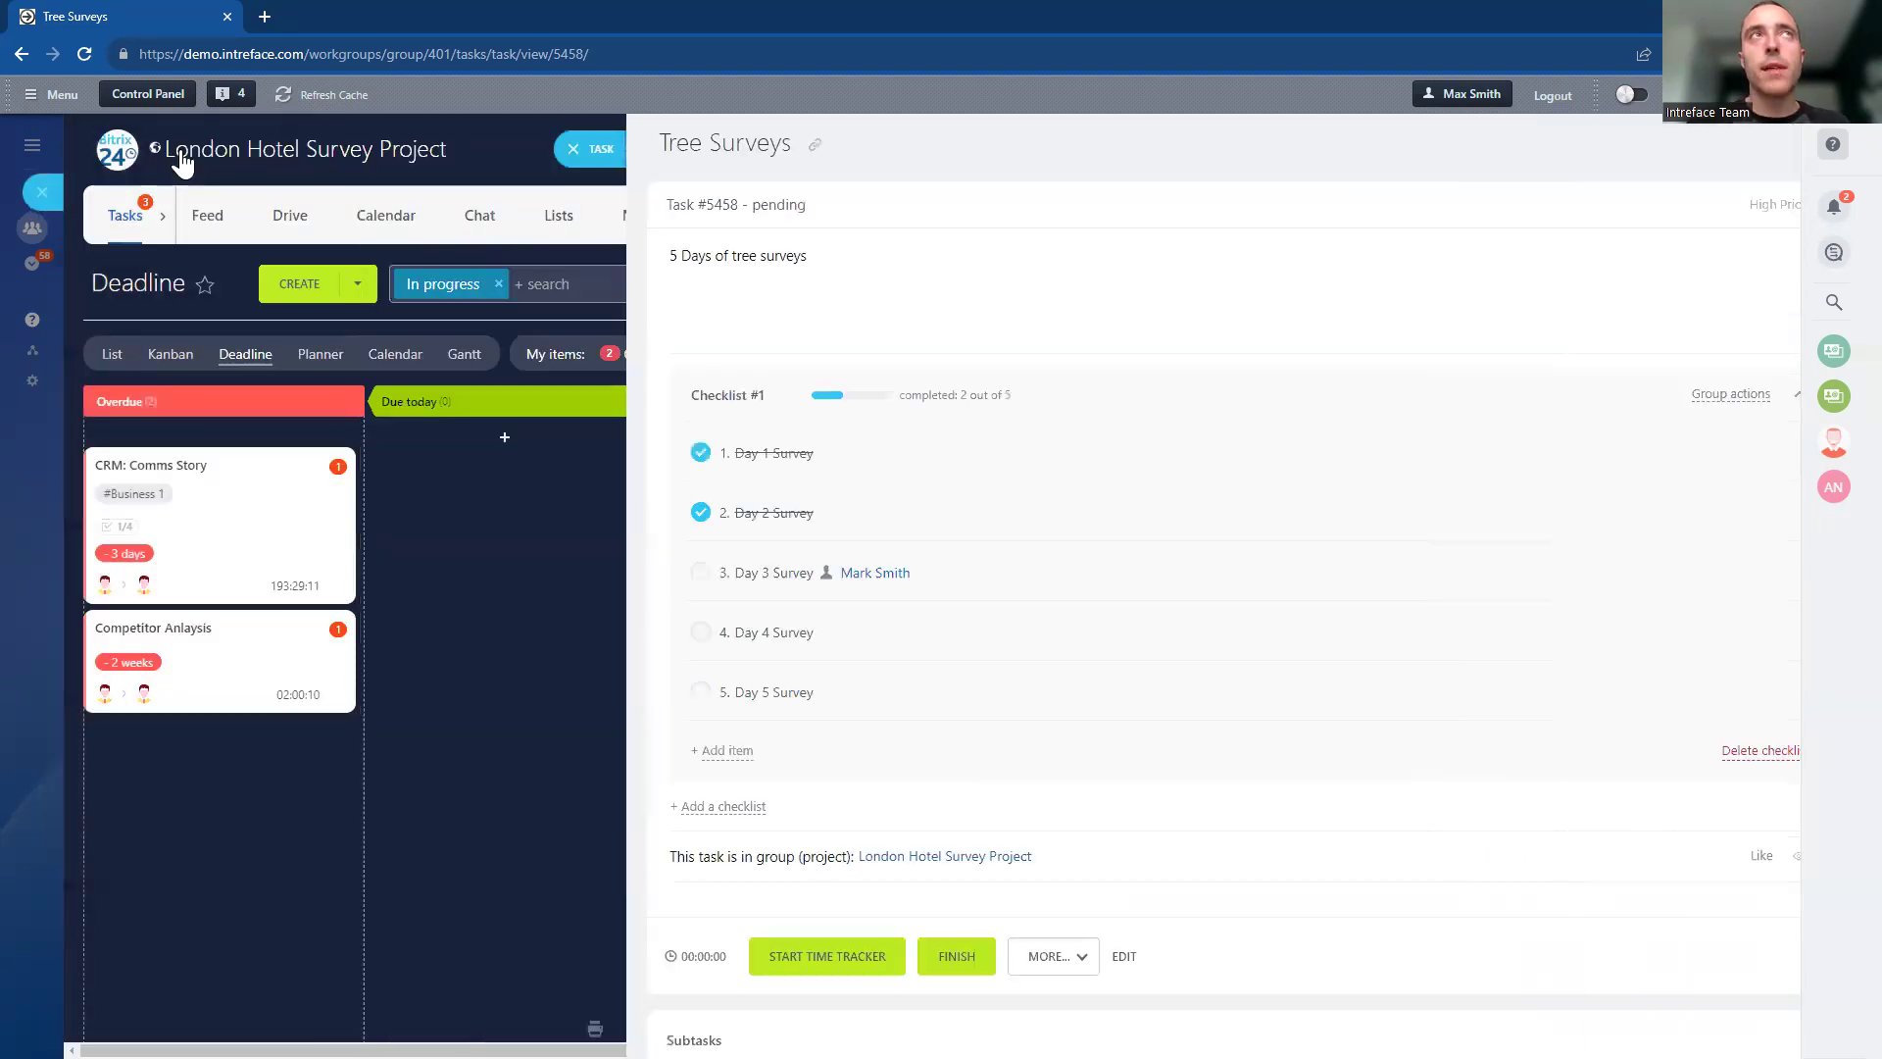
pyautogui.click(42, 149)
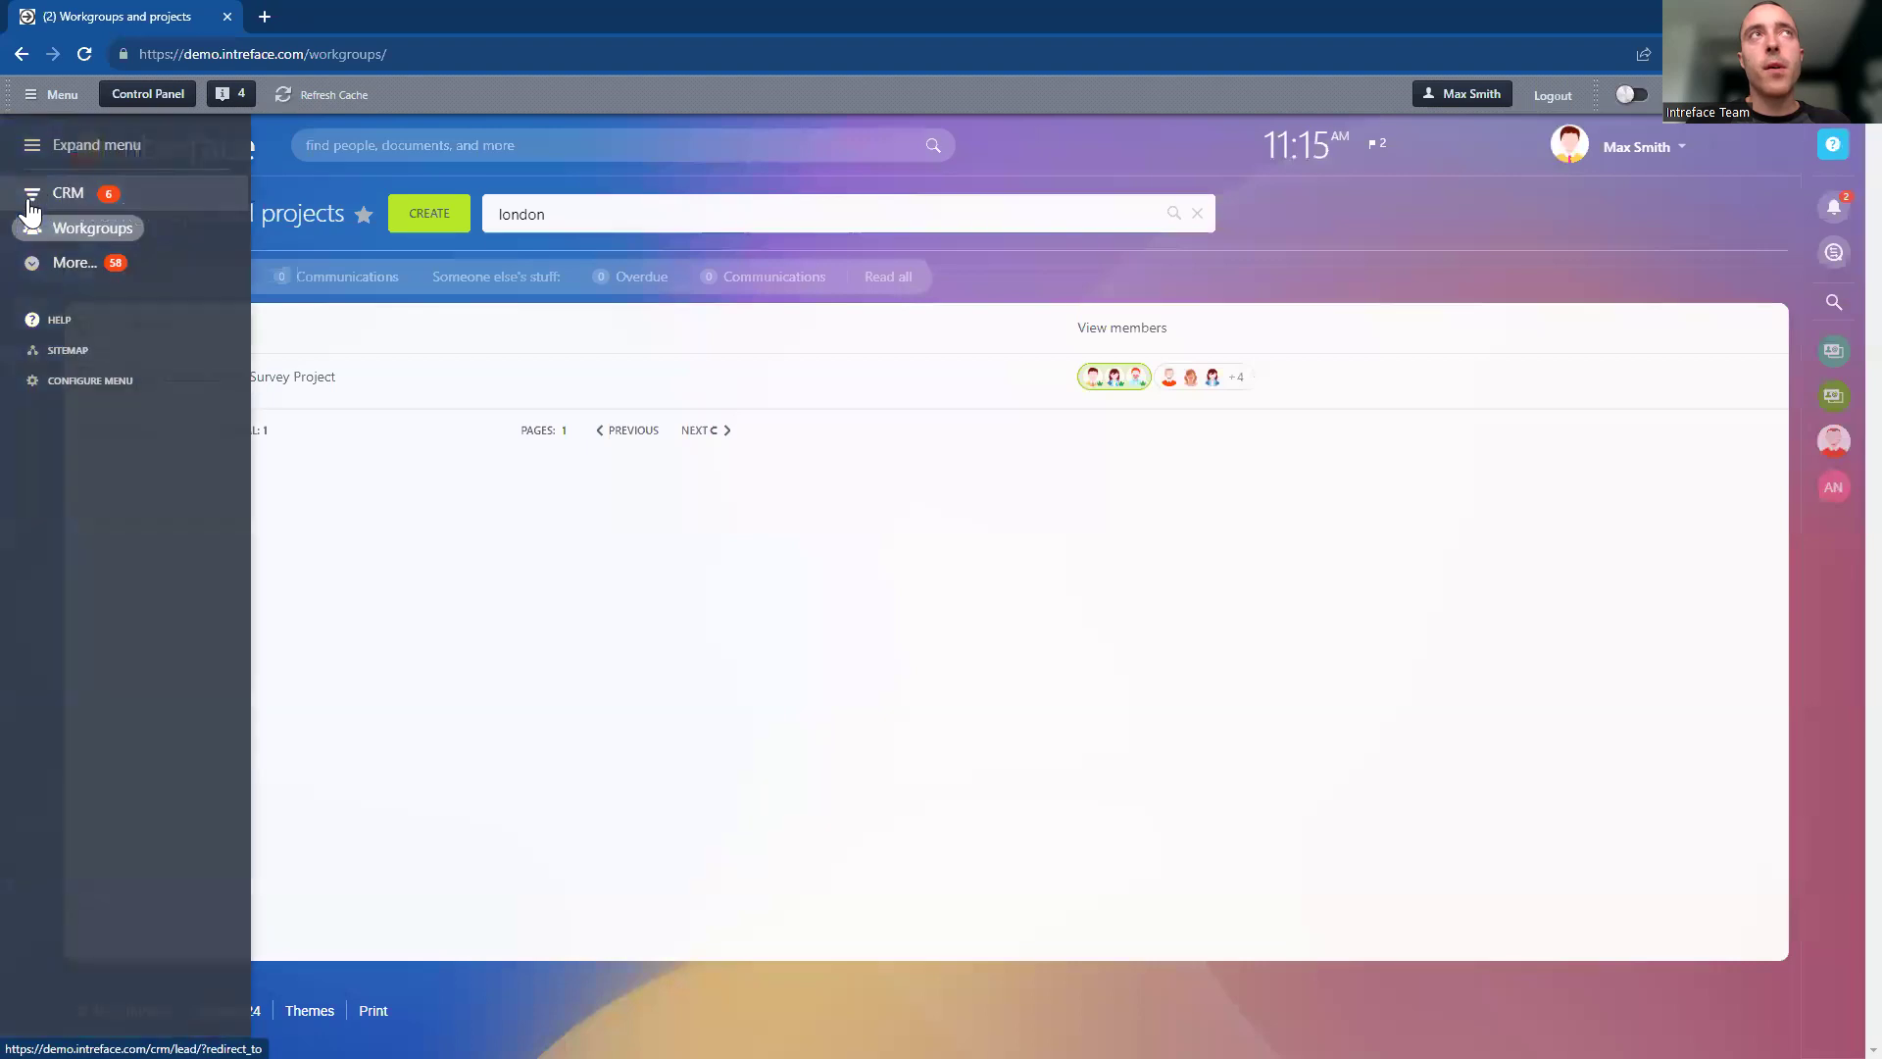
# Step: Open the London Hotel client contact from CRM Customers > Contacts
pyautogui.click(33, 203)
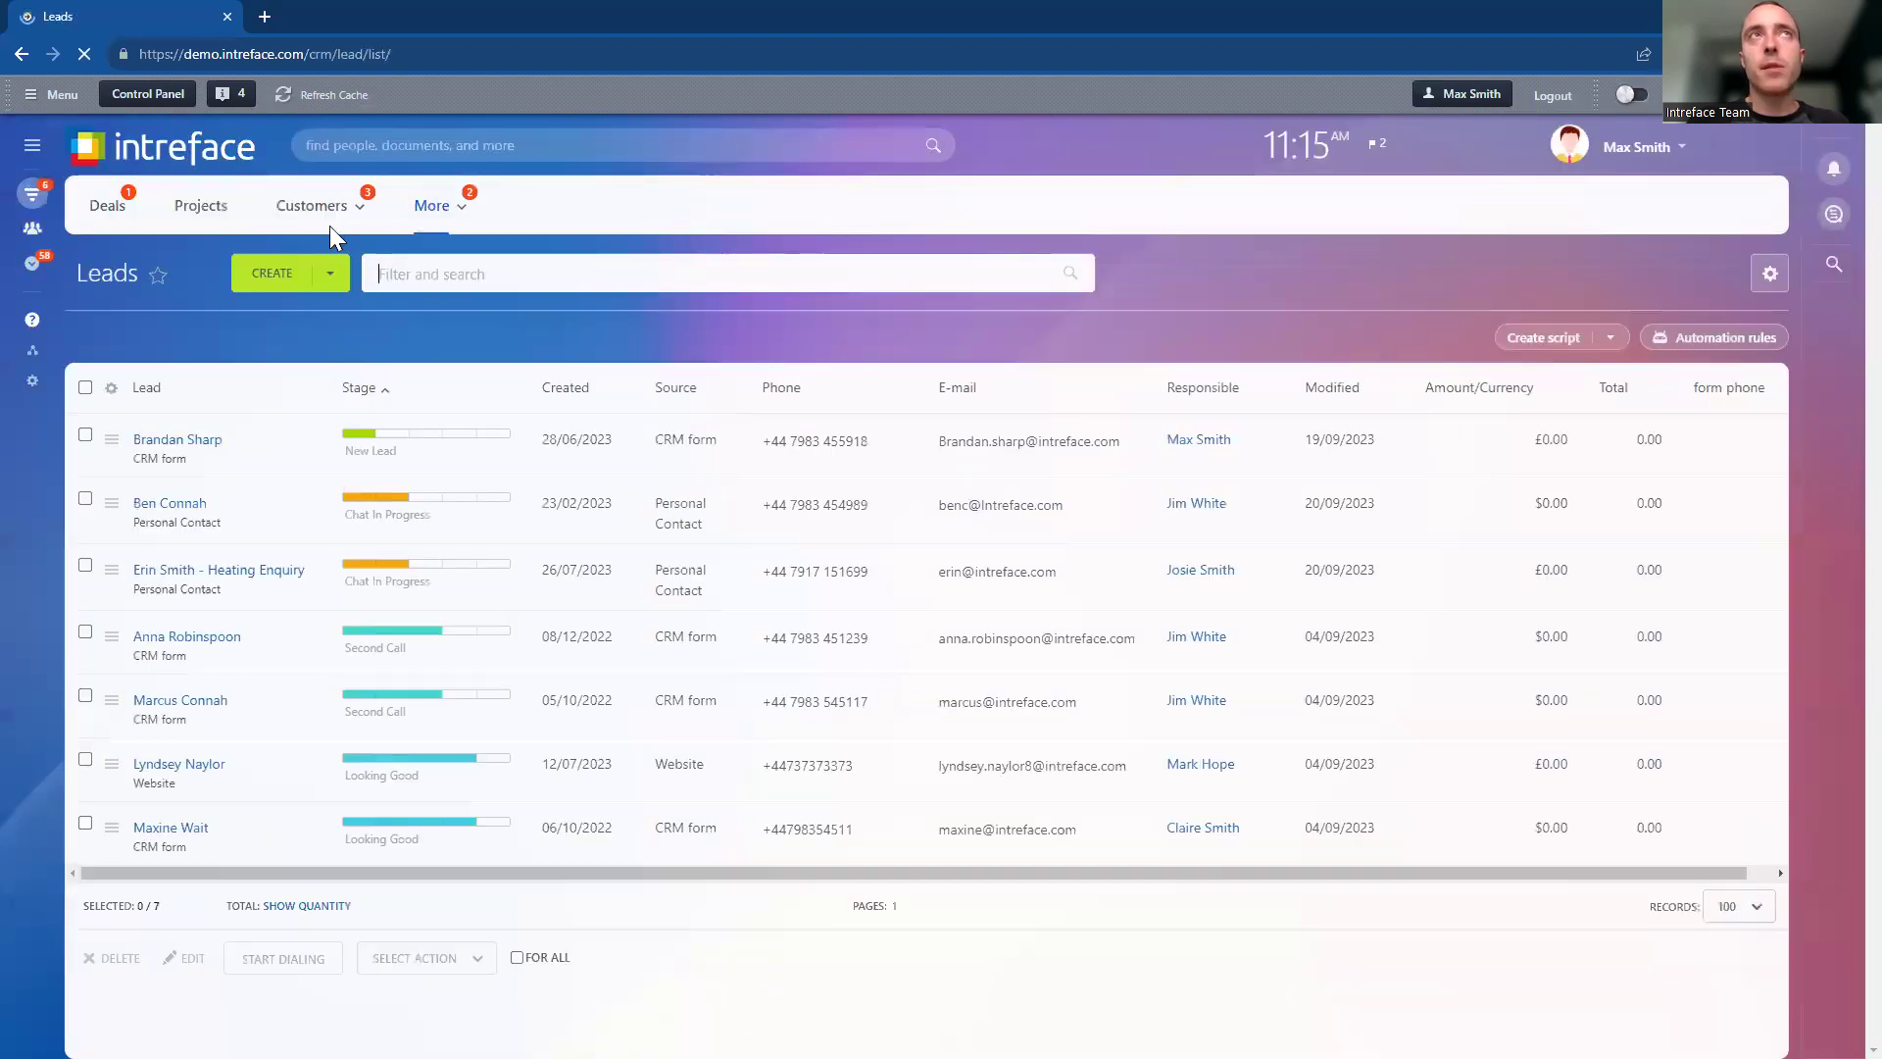
pyautogui.moveTo(304, 211)
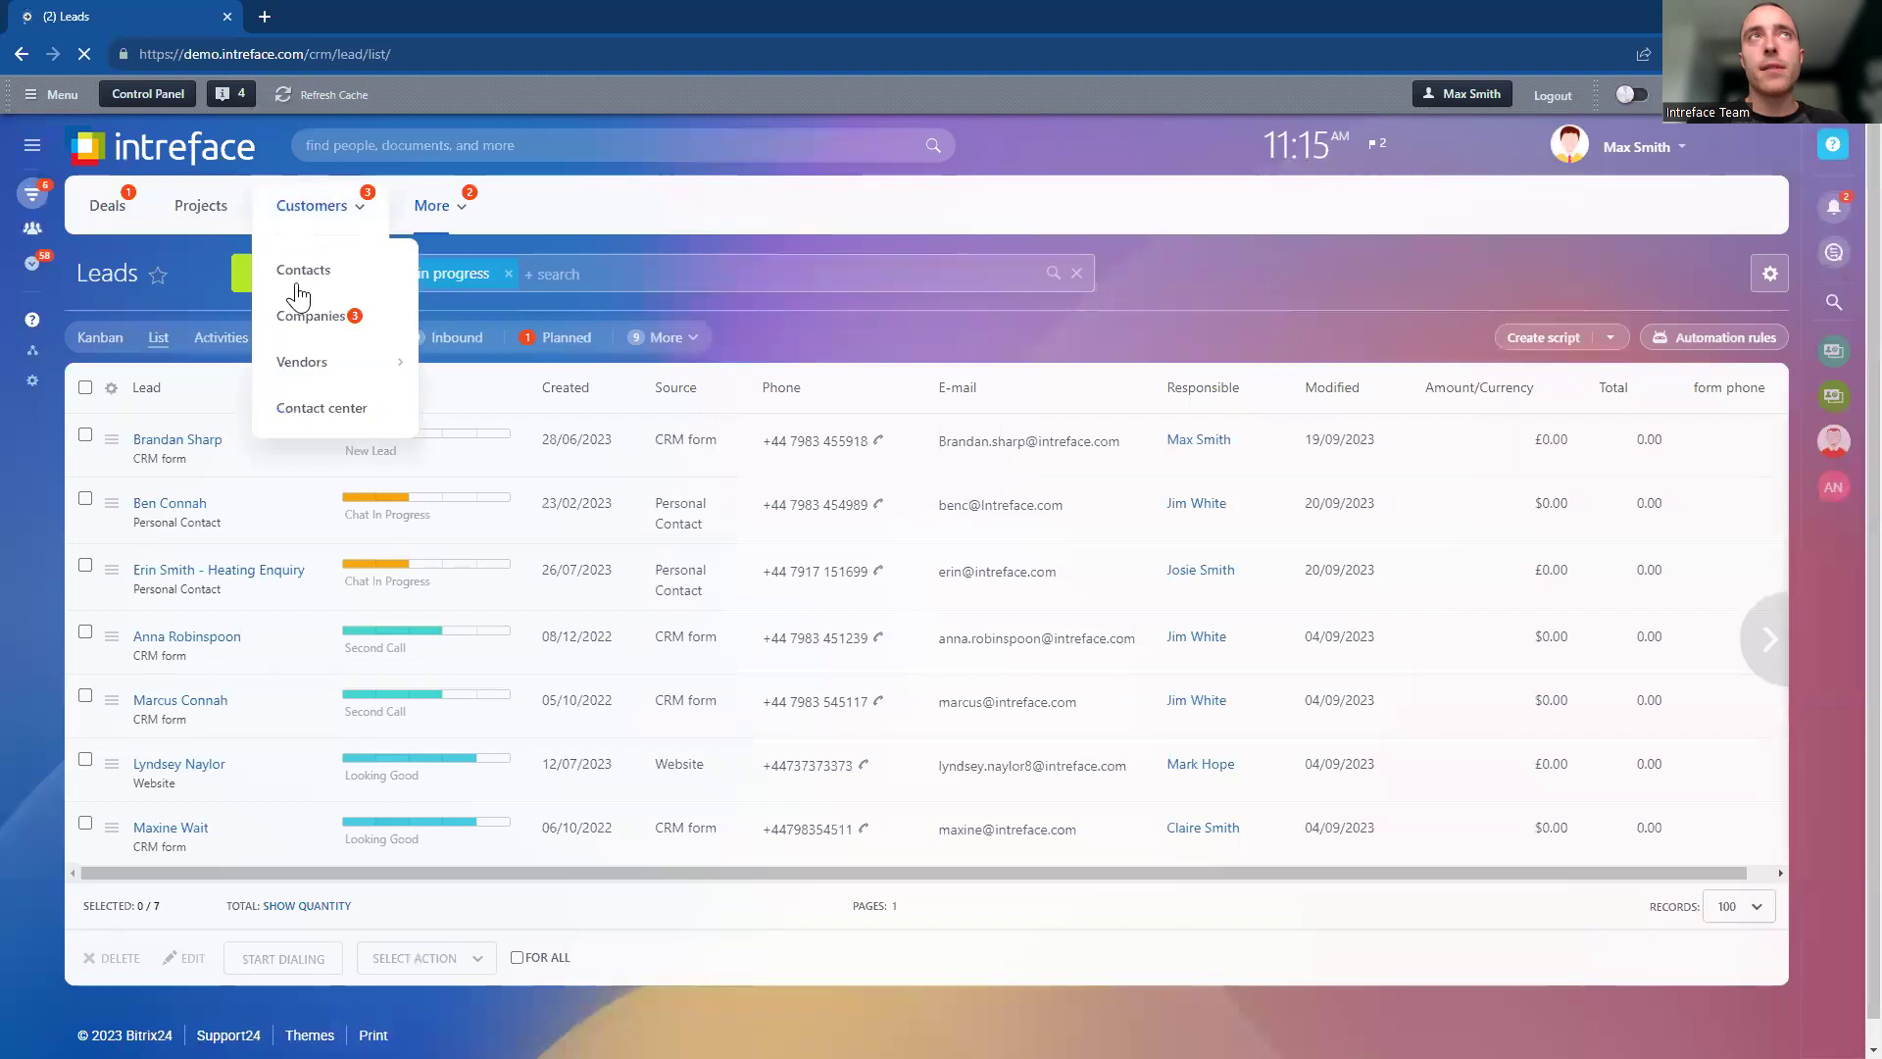
pyautogui.click(298, 277)
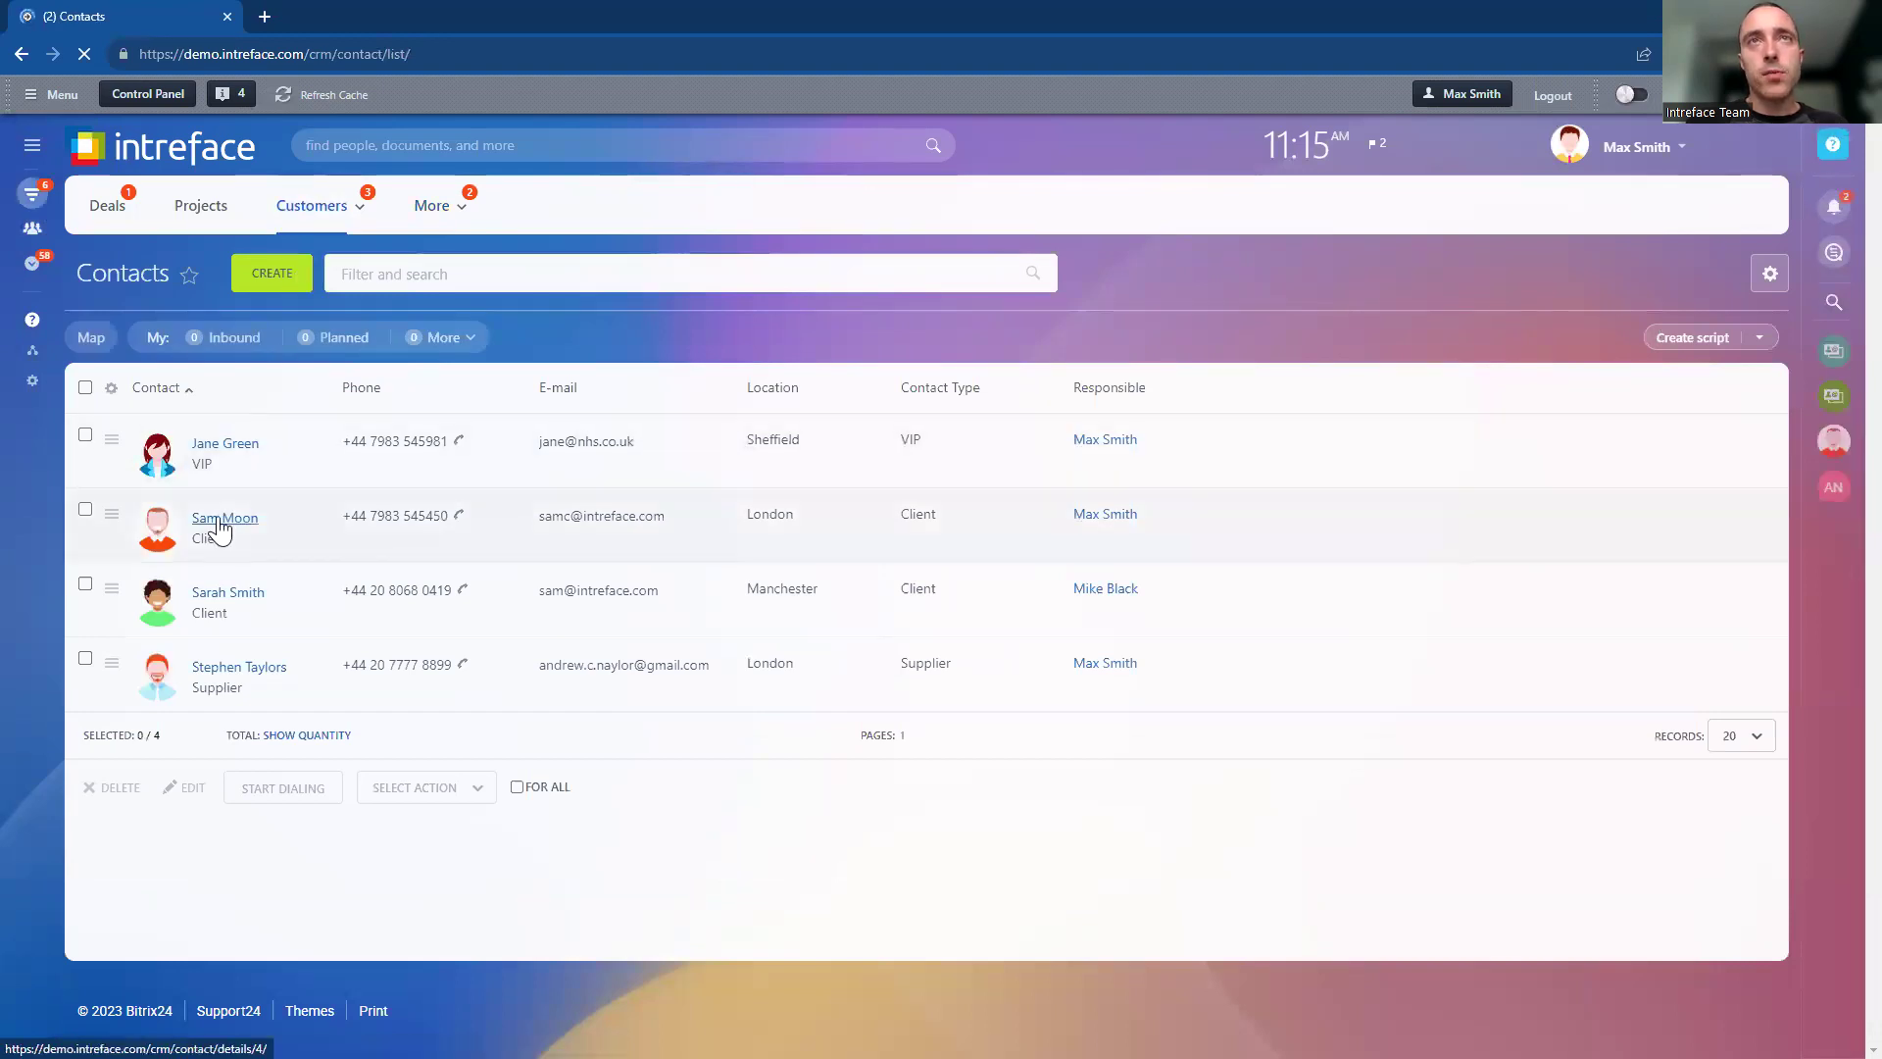
pyautogui.click(218, 520)
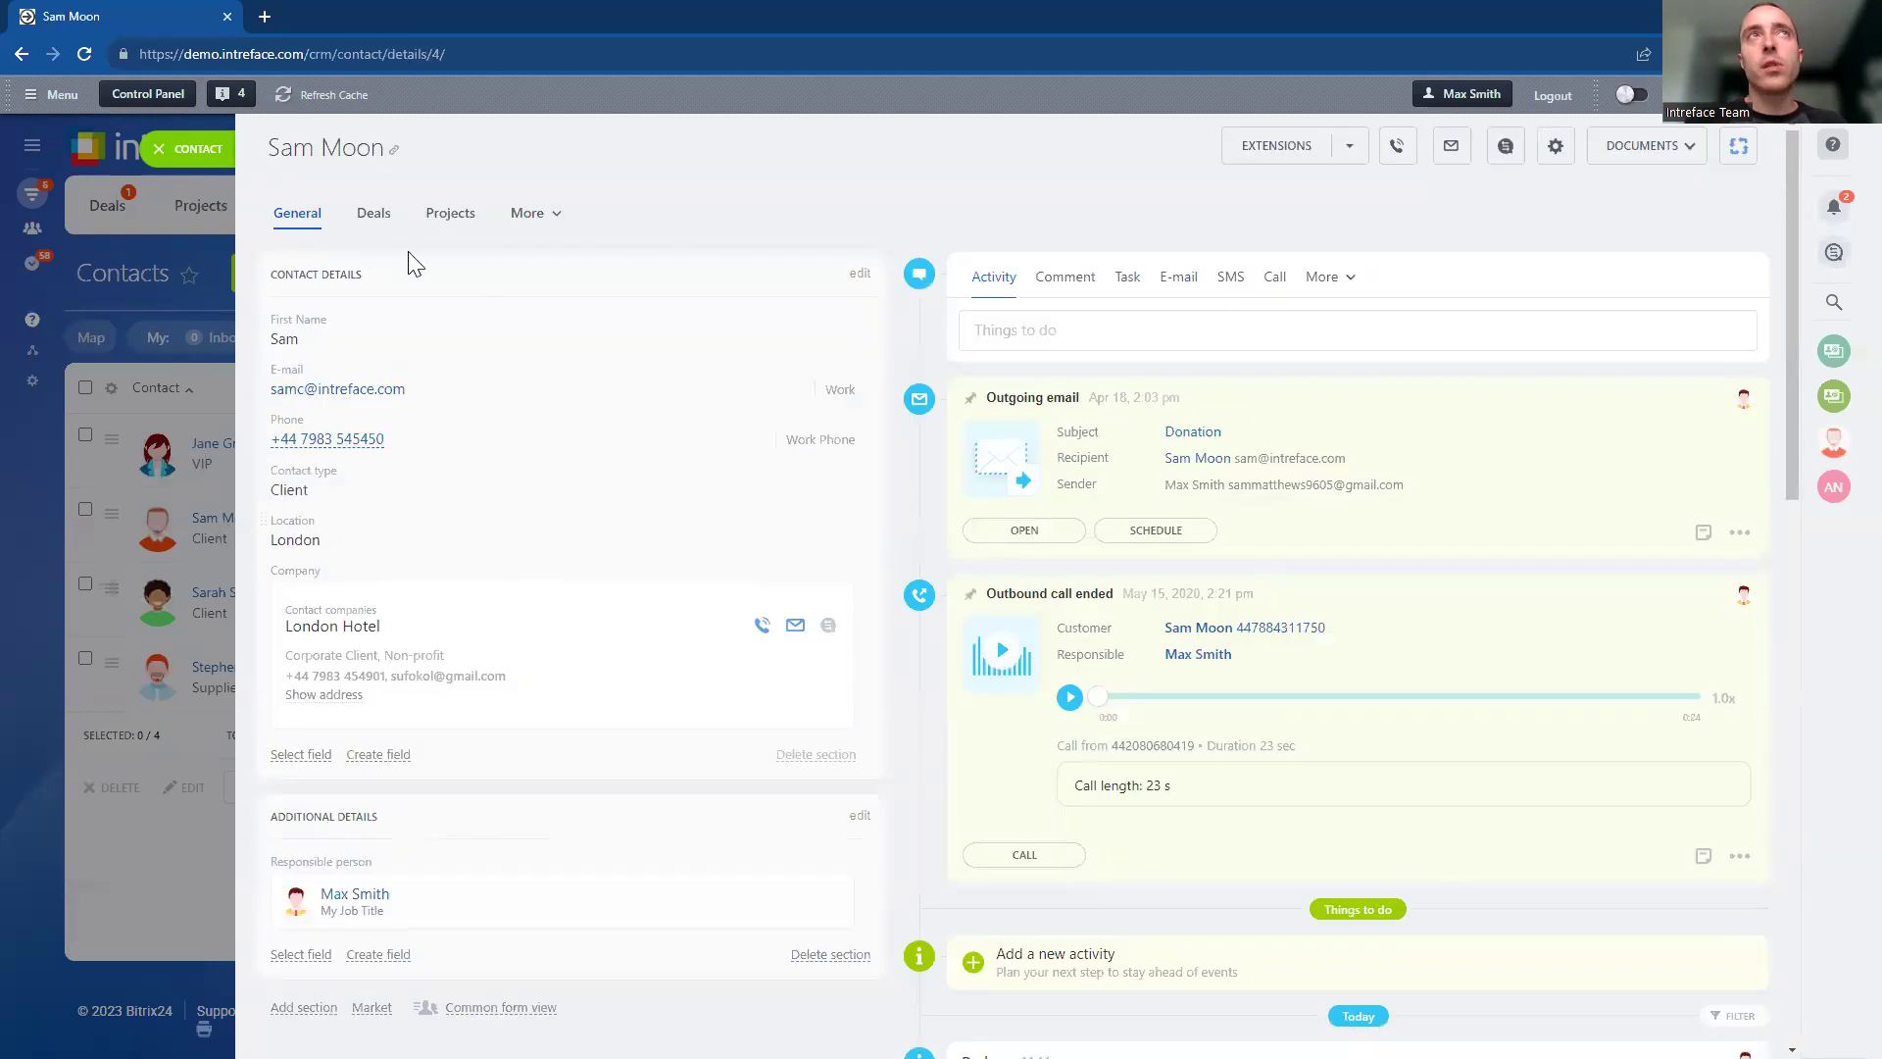
# Step: Check the contact's linked deals and projects, then open the Street Review Project
pyautogui.click(370, 215)
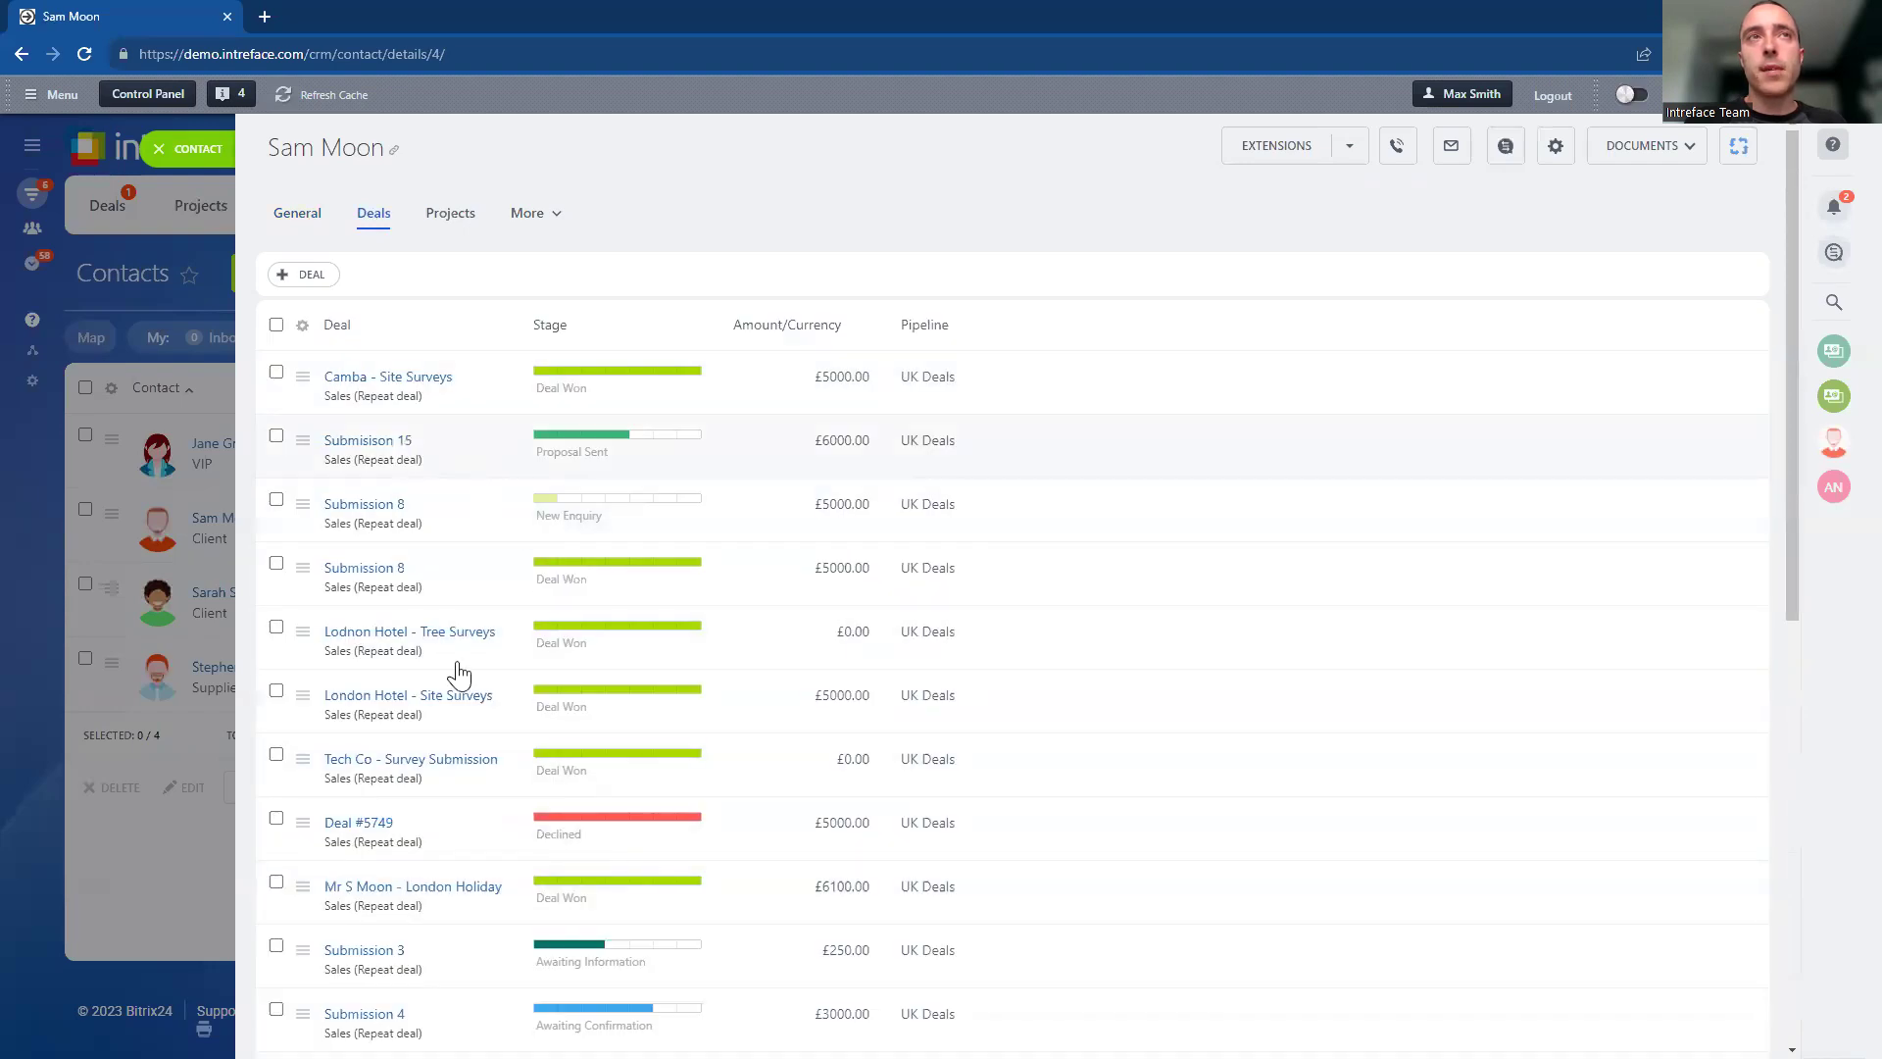
pyautogui.click(451, 217)
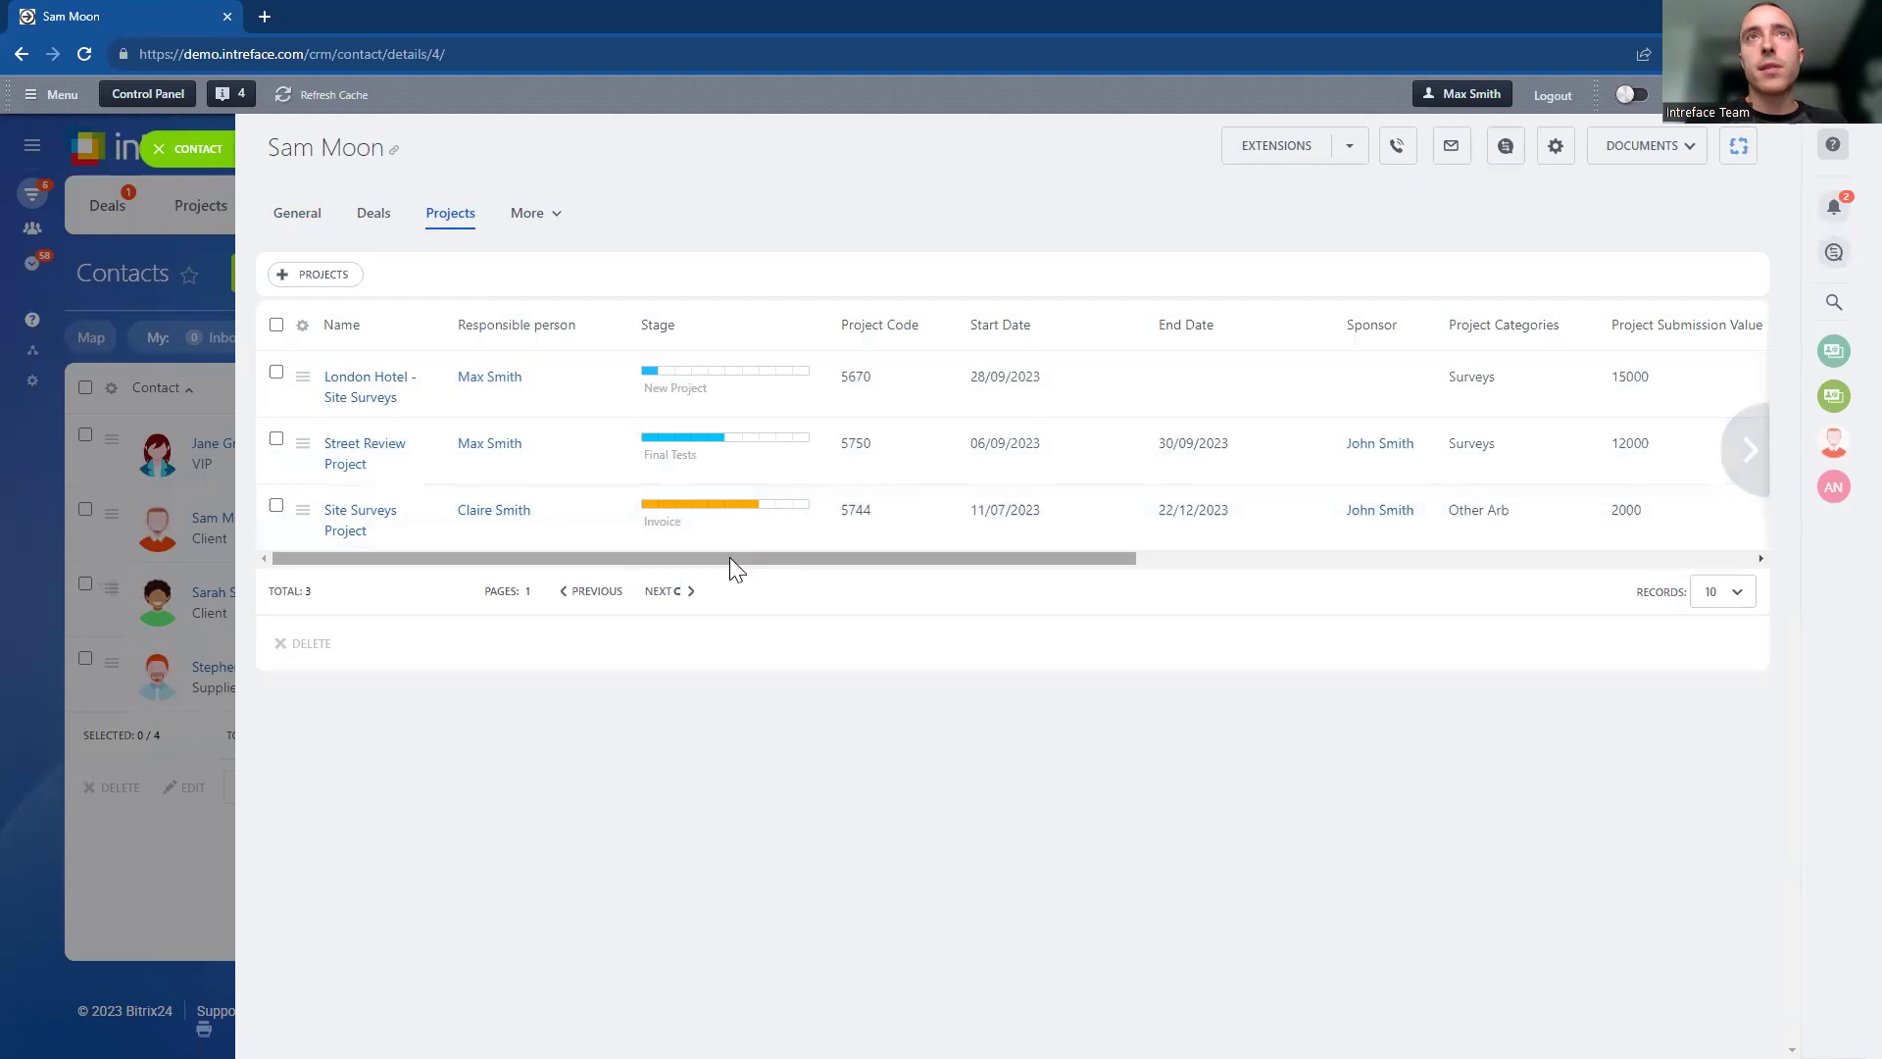
pyautogui.moveTo(728, 557); pyautogui.dragTo(530, 513)
pyautogui.click(376, 454)
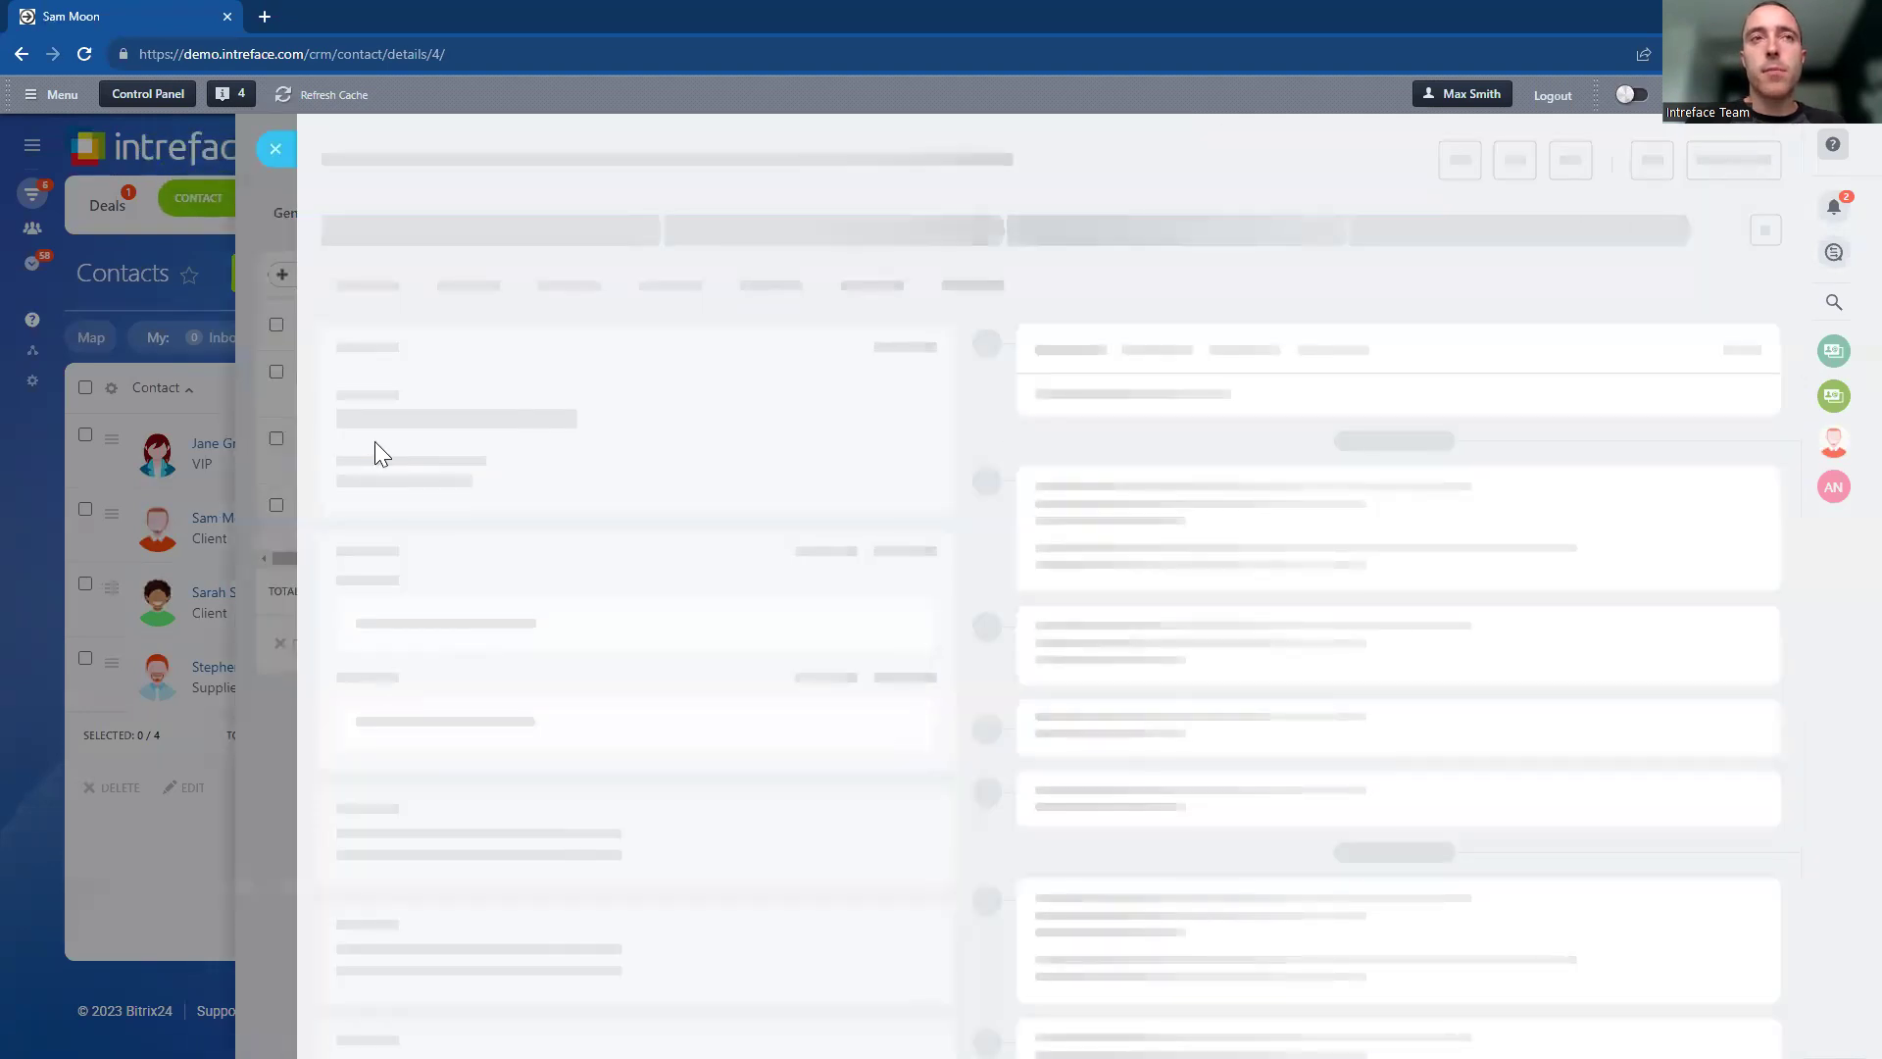